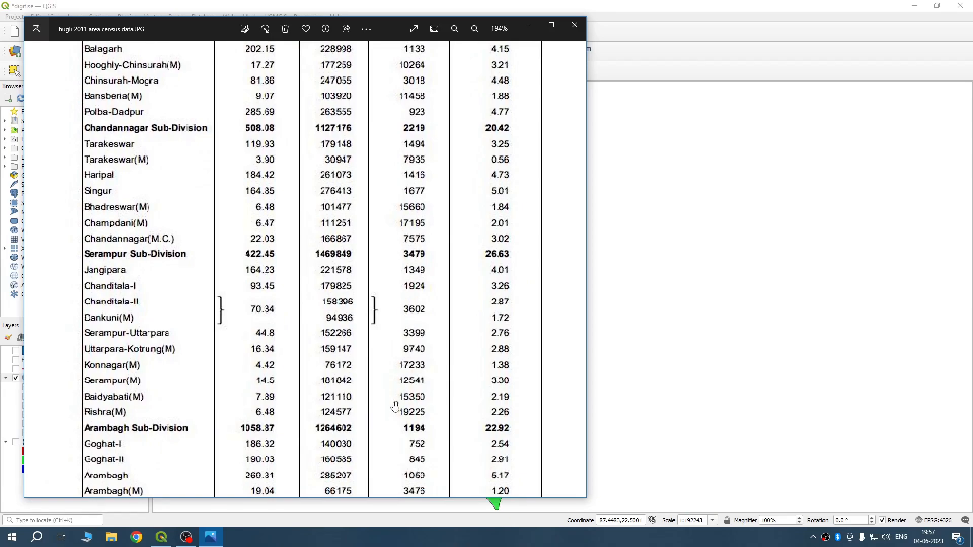
Step: Minimize the Hugli 2011 census image and open the block layer's attribute table in edit mode
scroll(353, 322, "down", 2)
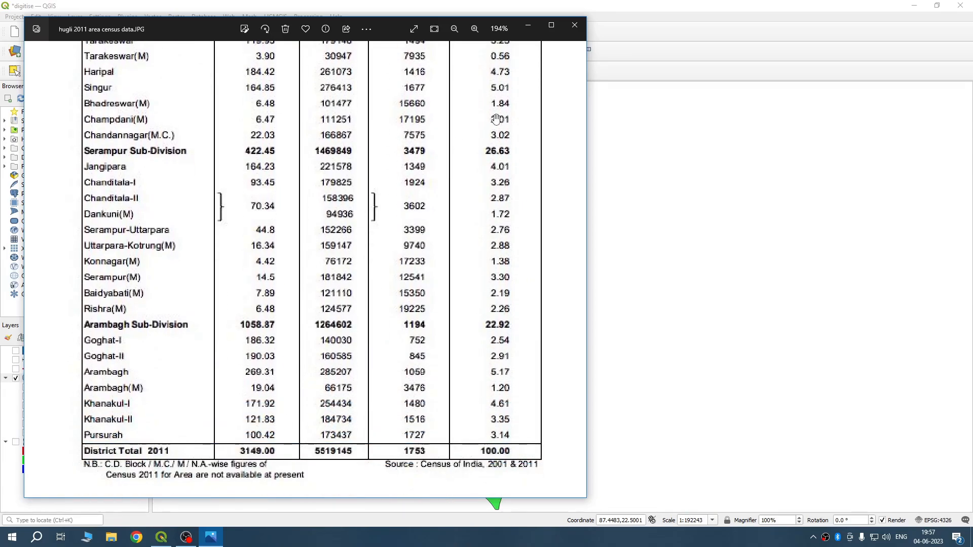
left_click(527, 26)
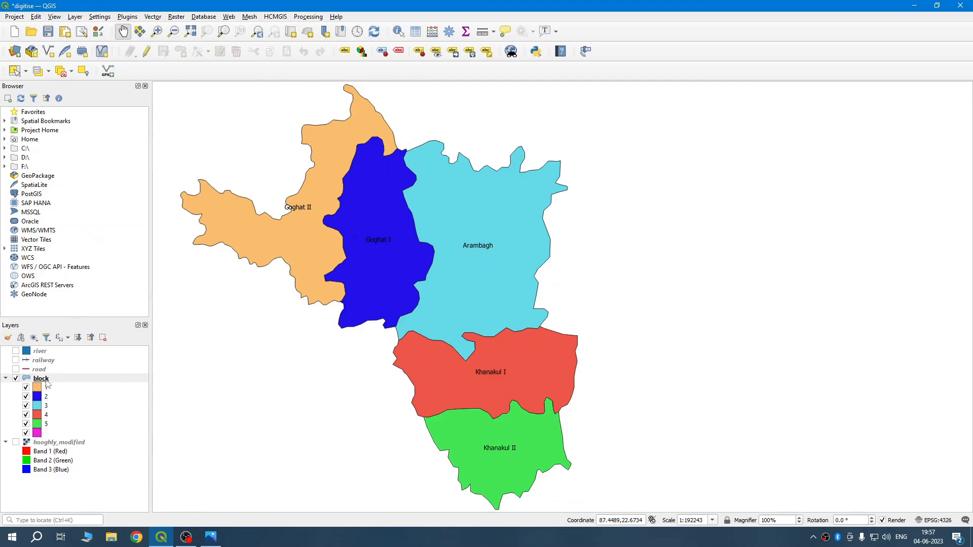
right_click(51, 380)
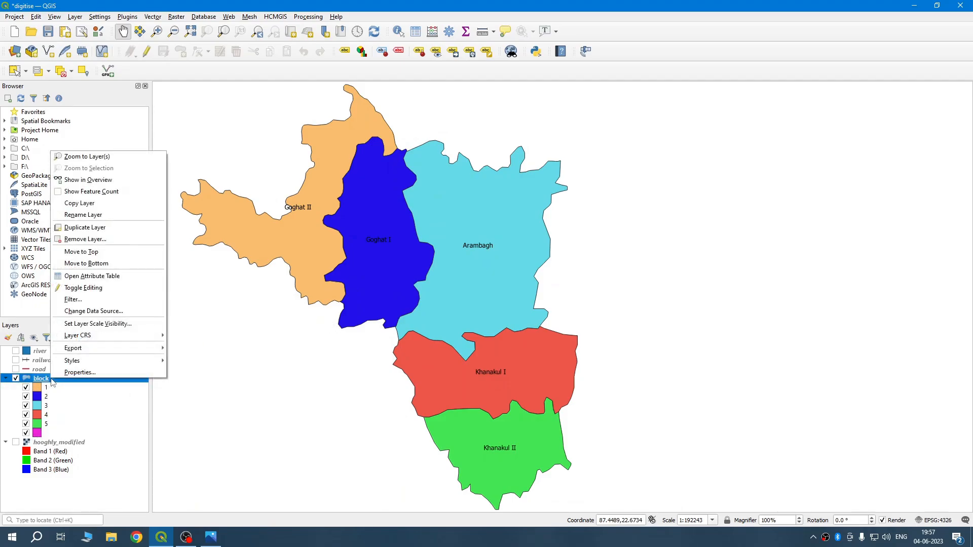
left_click(98, 278)
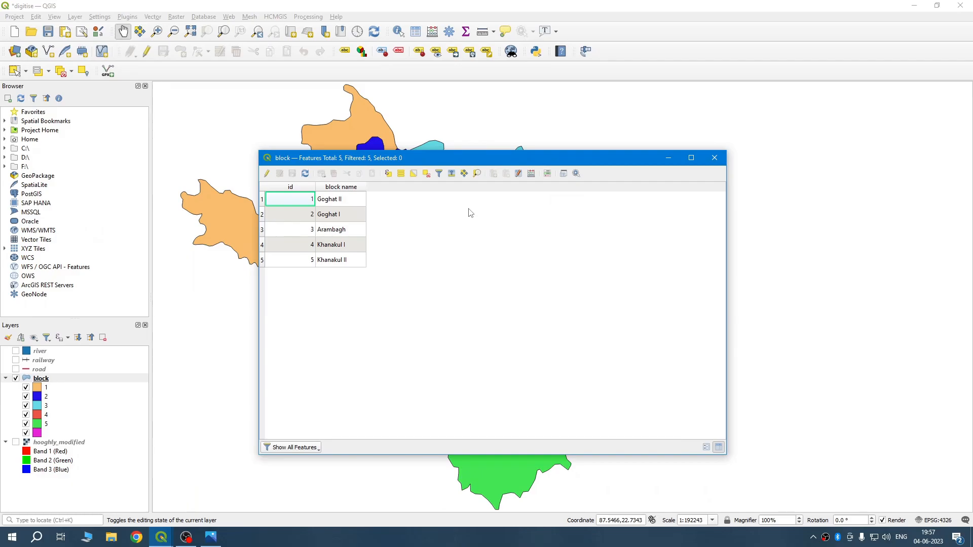
left_click(267, 174)
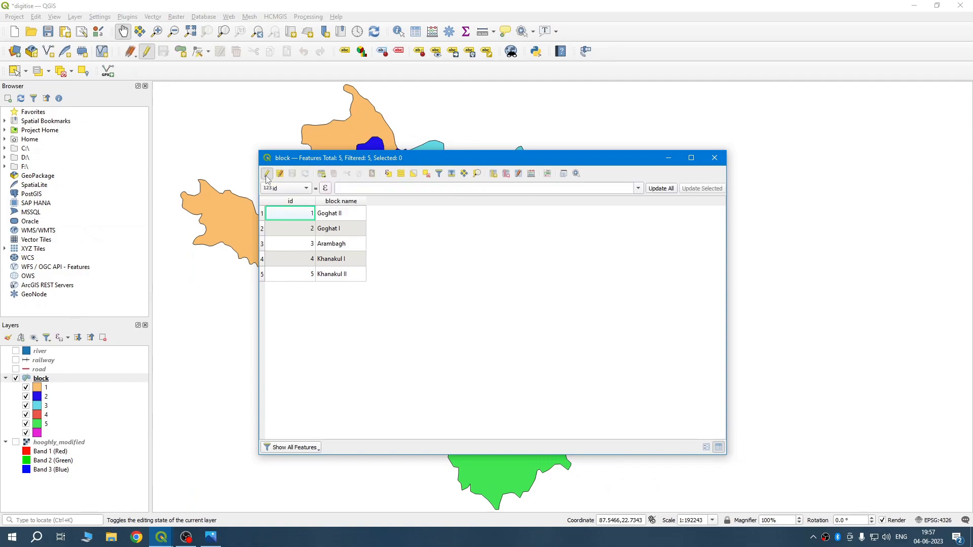
Step: Add a whole number (integer) field named population with length 10 to the block table
left_click(492, 175)
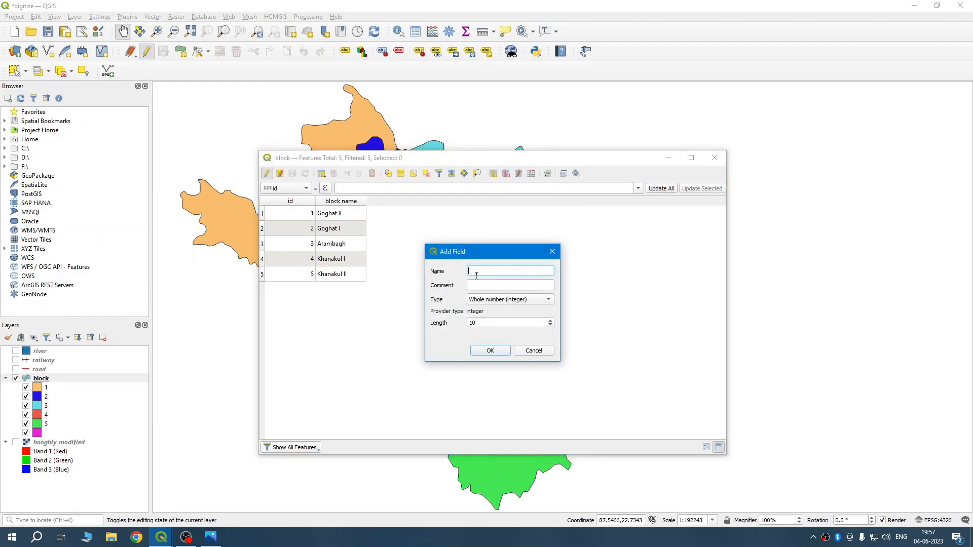
type("population")
left_click(544, 304)
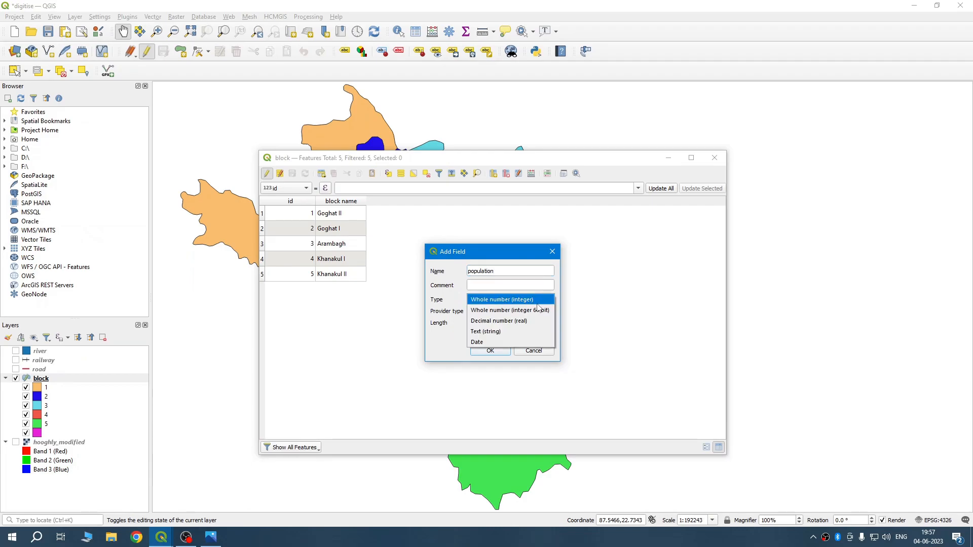
left_click(531, 303)
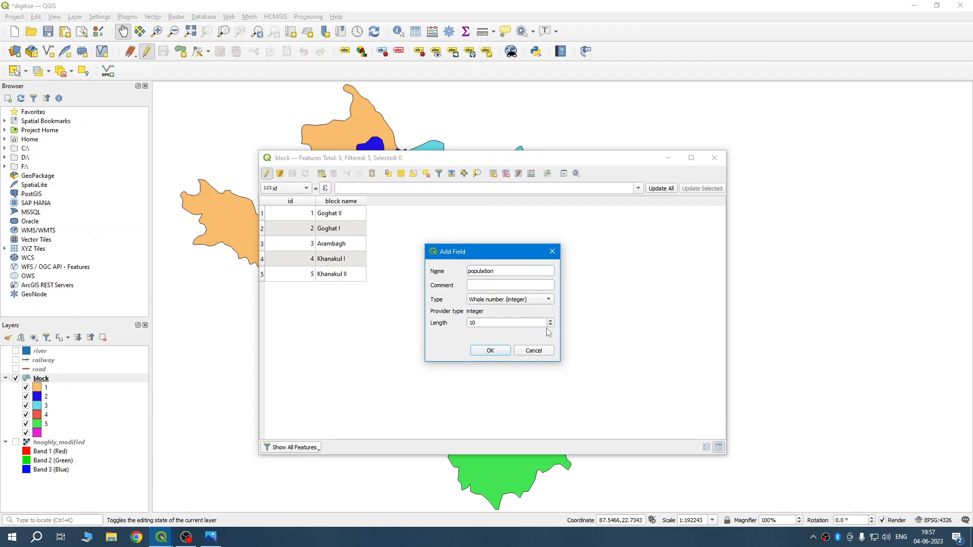
left_click(490, 351)
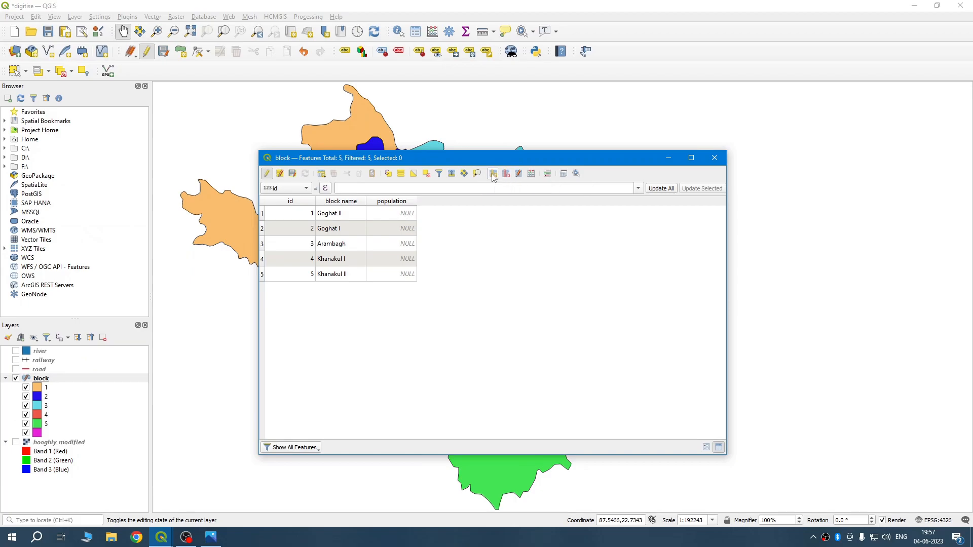
Step: Add a decimal number (real) field named area with length 10 and precision 2
left_click(493, 174)
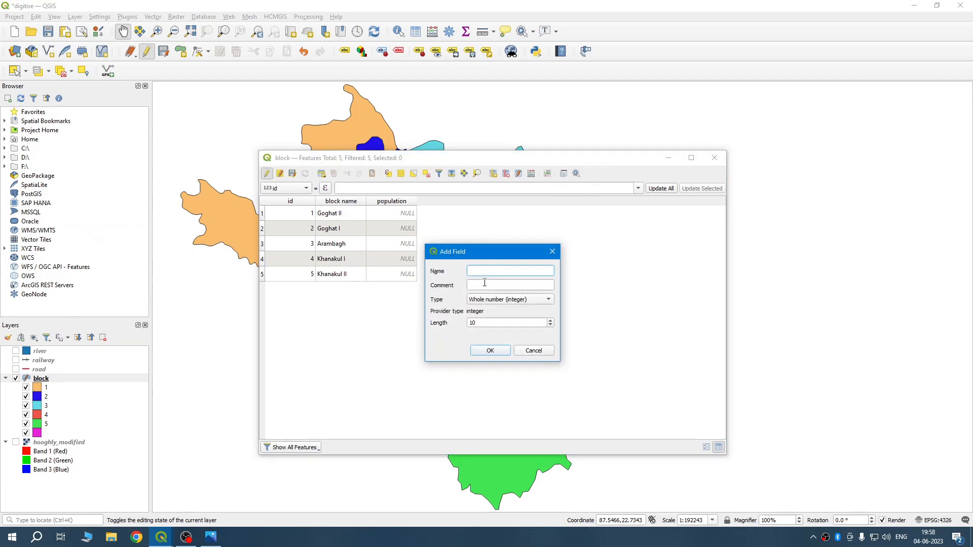
type("area")
left_click(524, 302)
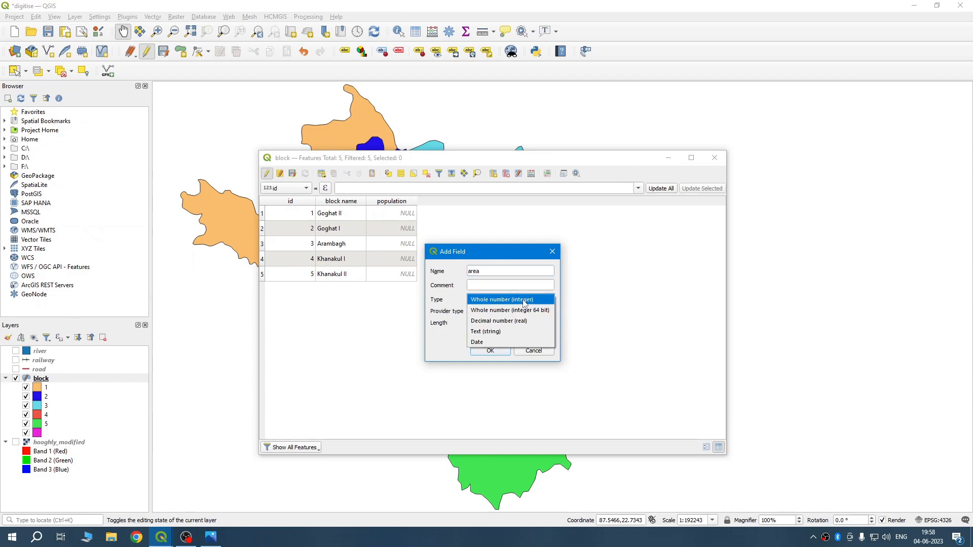
left_click(507, 321)
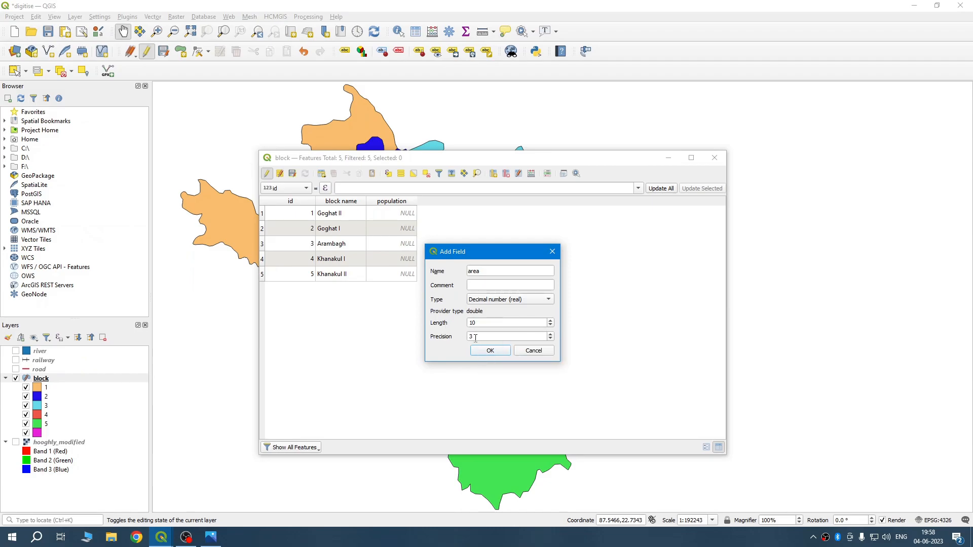
left_click(550, 339)
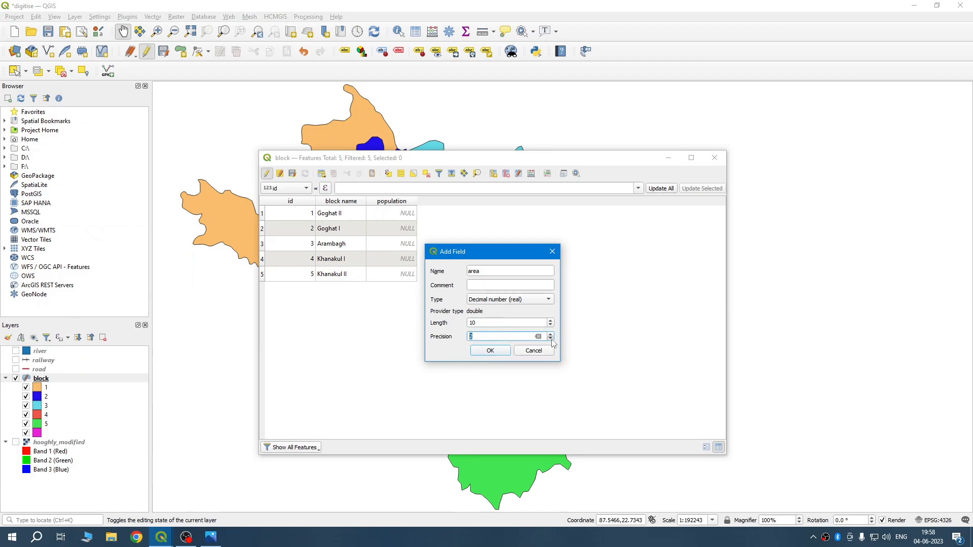
left_click(495, 352)
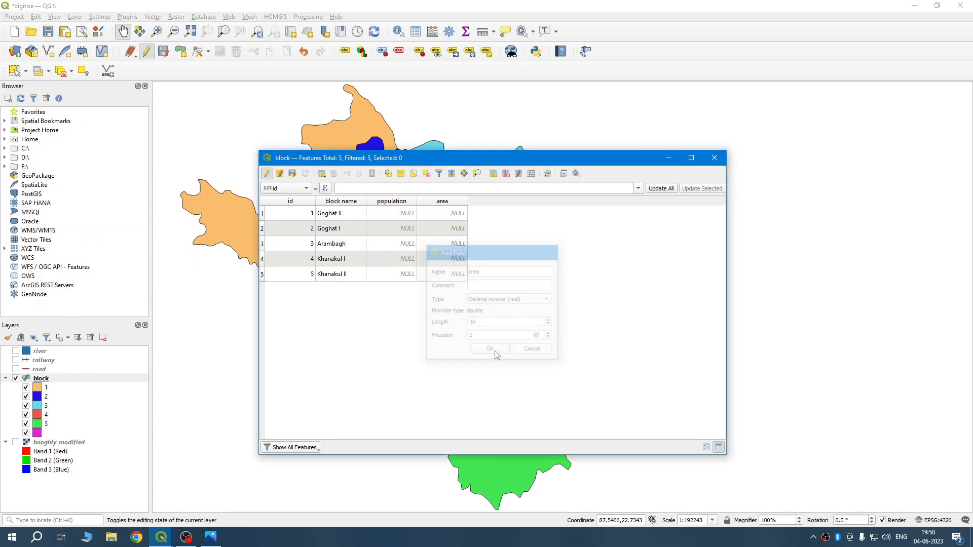
Step: Add two whole number (integer) fields named male and female, each with length 10
left_click(494, 175)
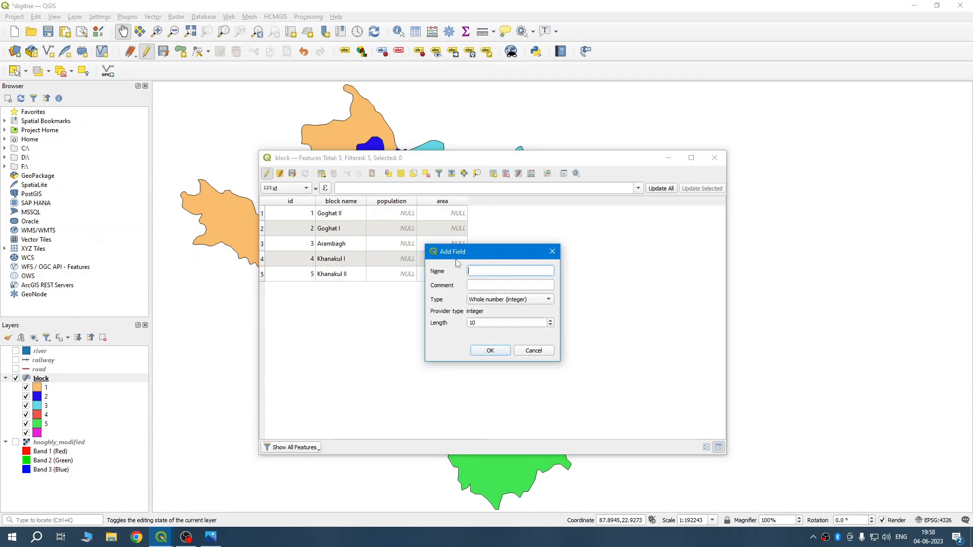
type("male")
left_click(490, 354)
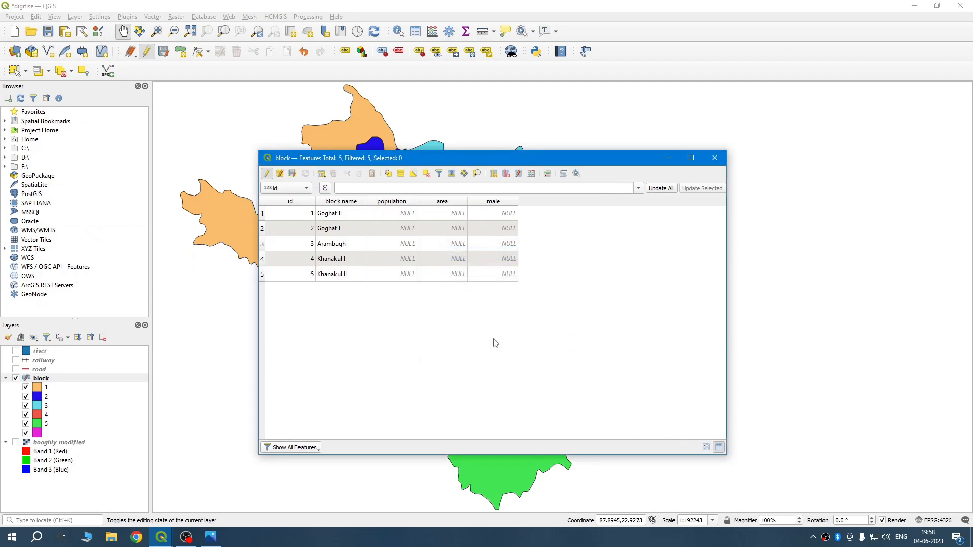
left_click(497, 175)
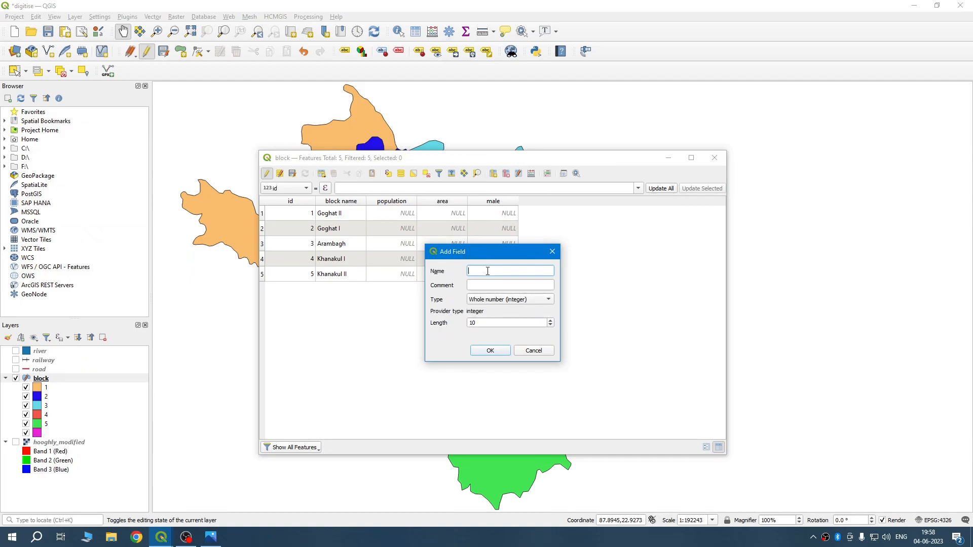
type("female")
left_click(485, 355)
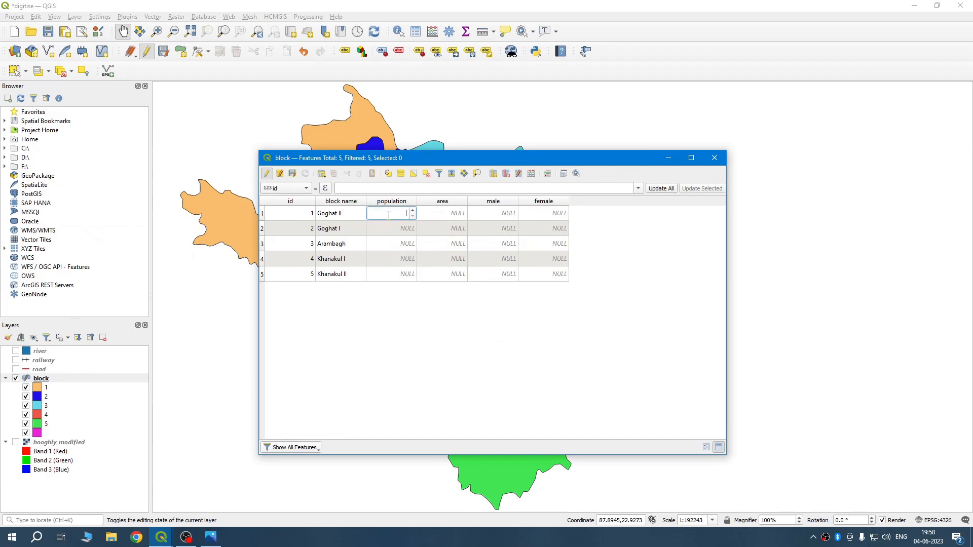
Step: Fill in the Goghat II row with population 160585, area 190.03, male 82262 and female 78323
type("160585")
left_click(458, 215)
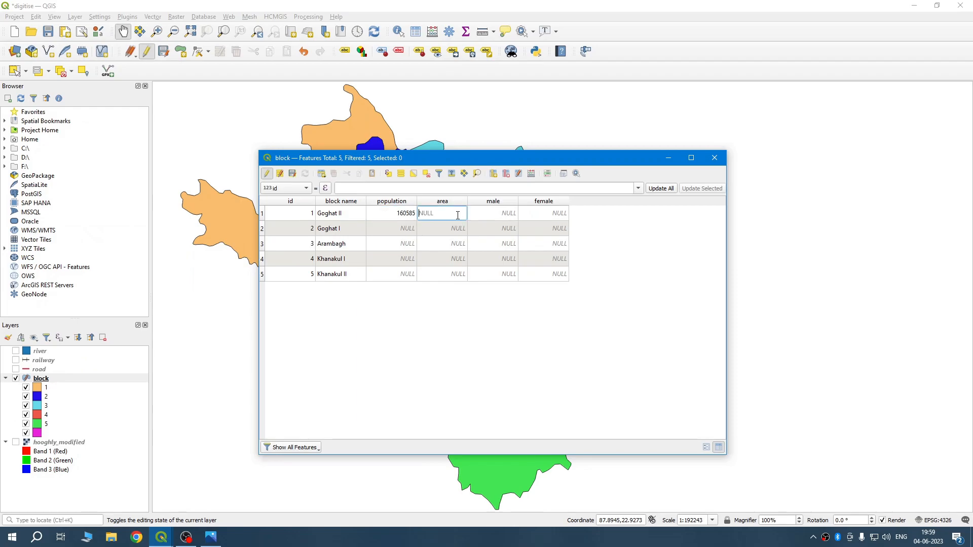
type("190.03")
left_click(478, 219)
key("Tab")
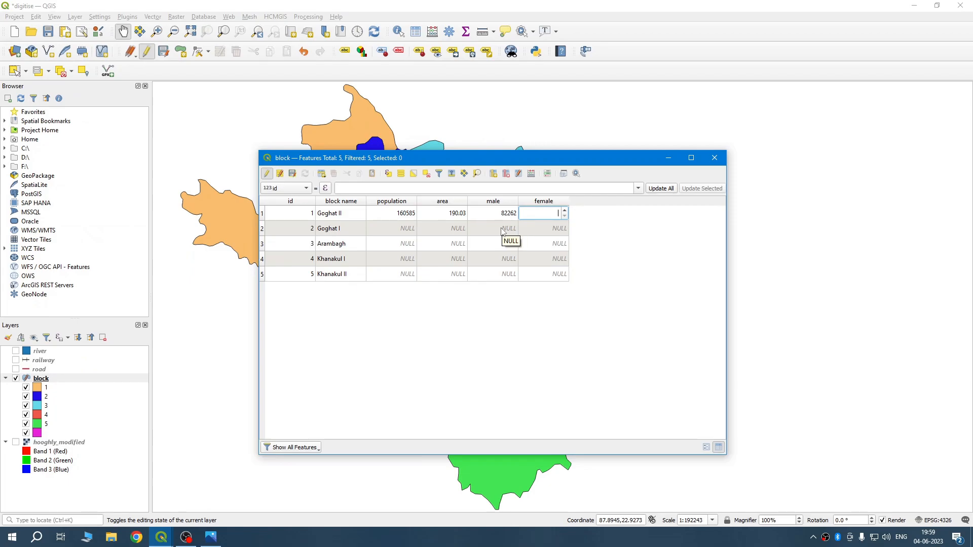
type("78323")
Step: Fill in the Goghat I row with population 140030, area 1886.32, male 71804 and female 68226
double_click(391, 229)
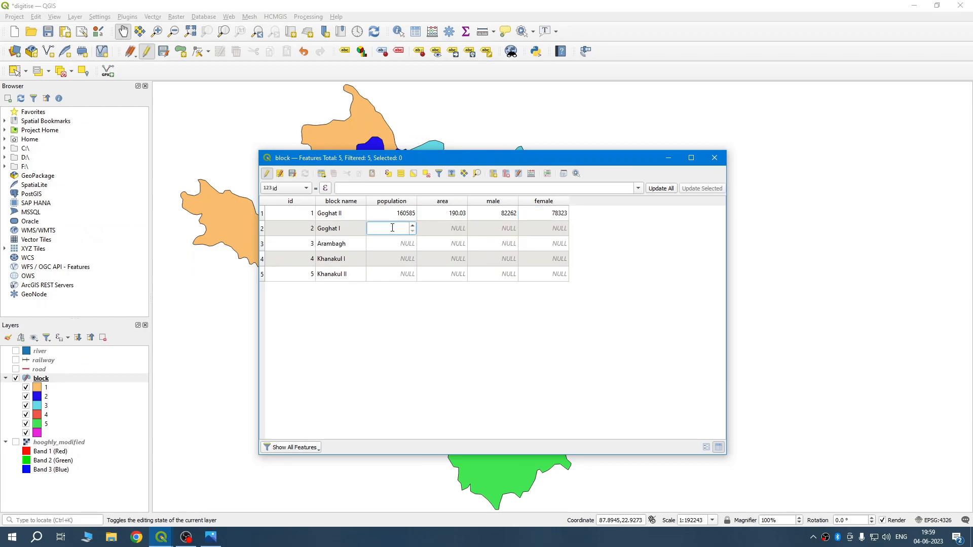
type("140030")
double_click(434, 236)
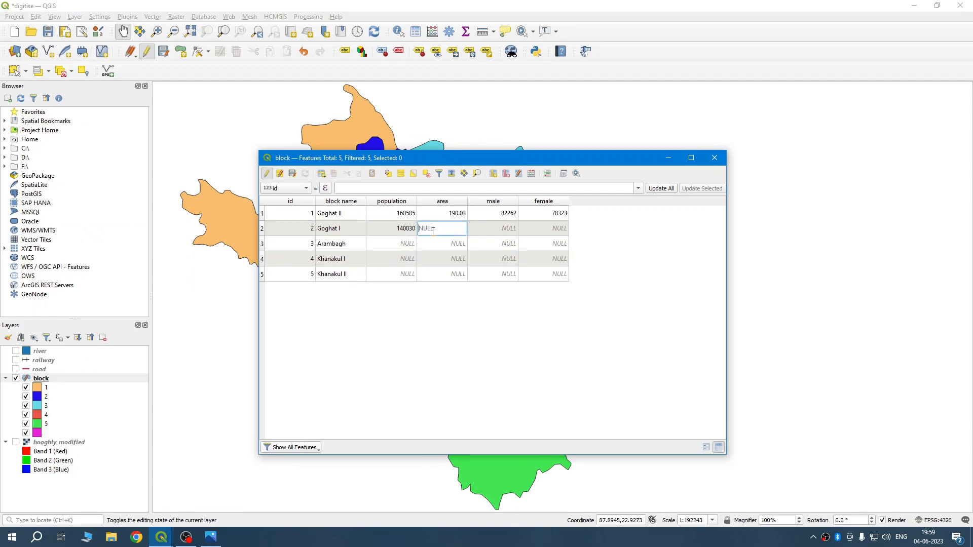
type("1886")
type(".82")
key("Tab")
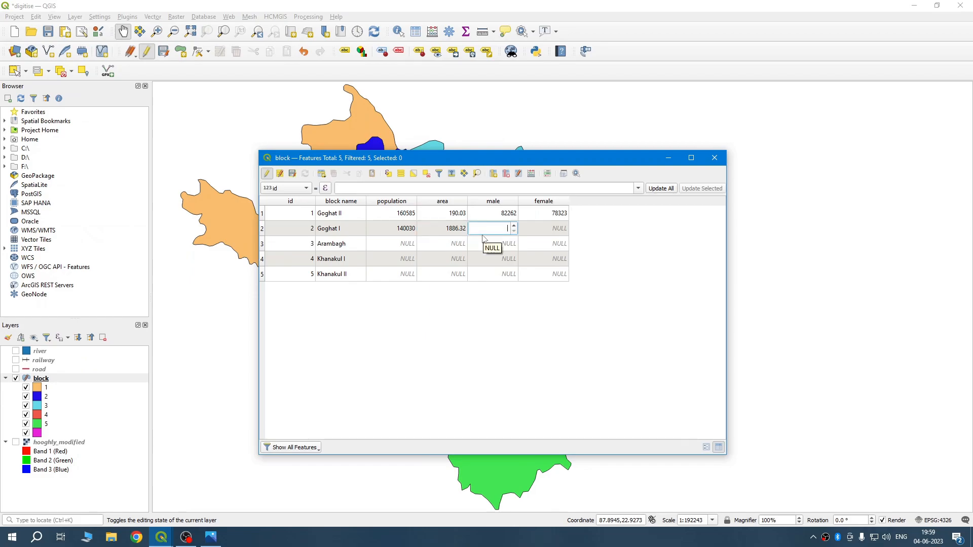
type("71804")
left_click(537, 226)
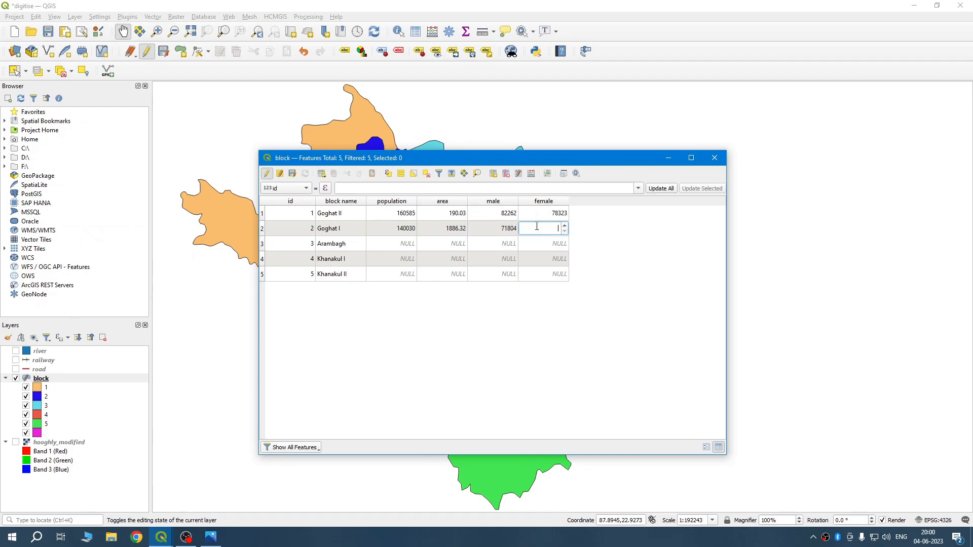
type("68226")
Step: Fill in the Arambagh row with population 285207, area 269.31, male 146041 and female 139166
left_click(379, 244)
type("28")
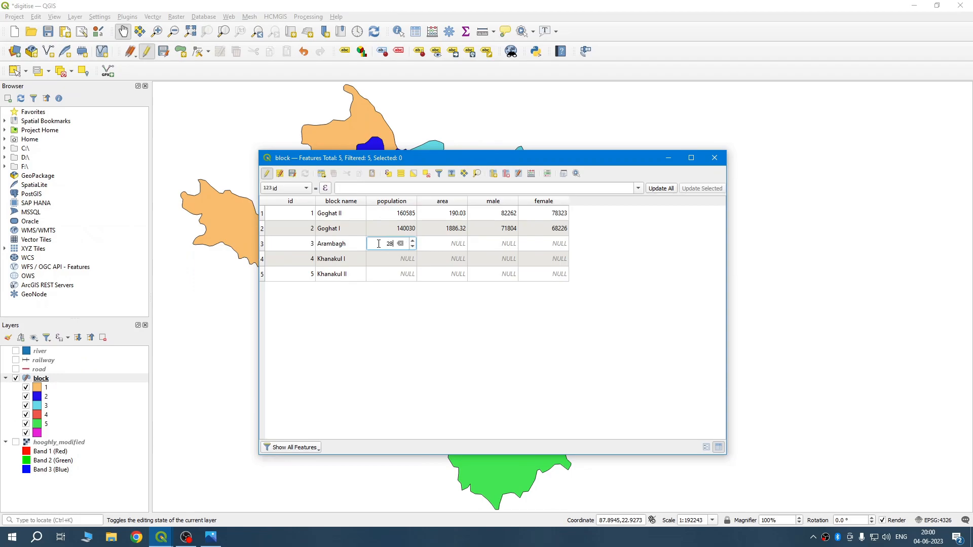
type("5207")
double_click(462, 245)
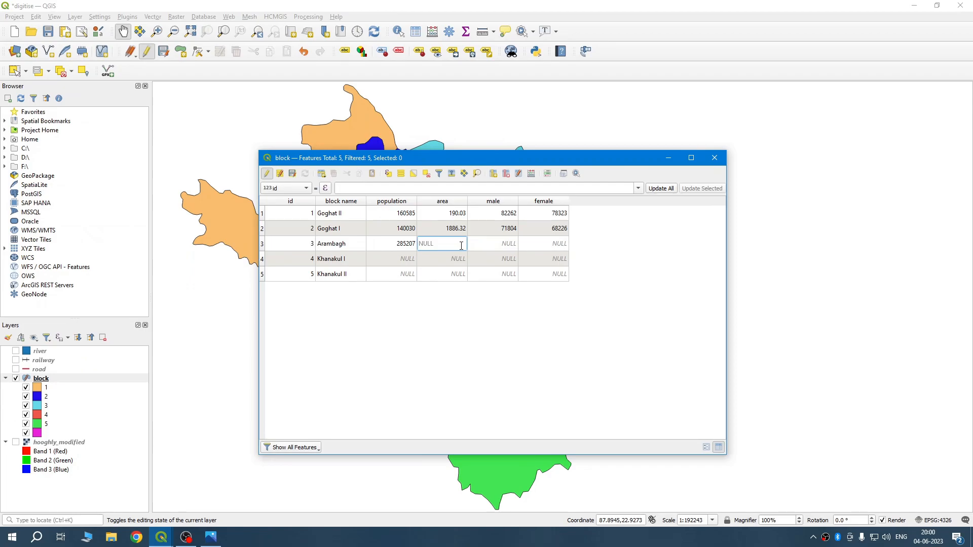
type("269.31")
double_click(492, 245)
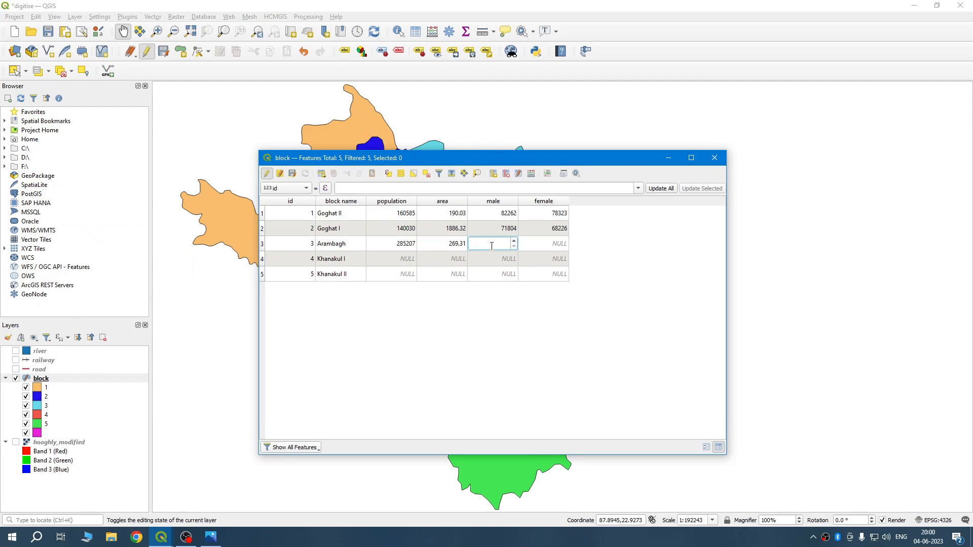
type("146041")
double_click(539, 243)
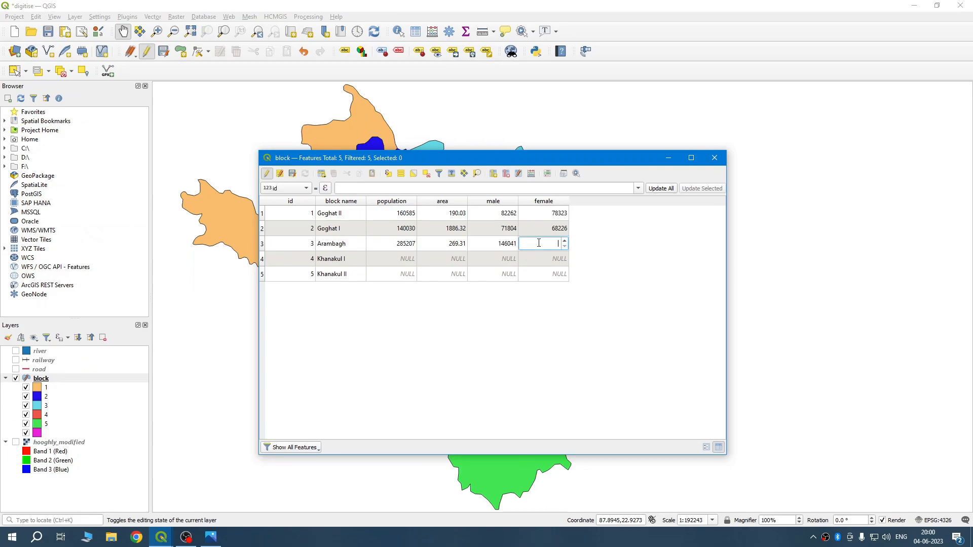
type("139166")
Step: Fill in the Khanakul I row with population 254434, area 171.92, male 130712 and female 123722
double_click(373, 257)
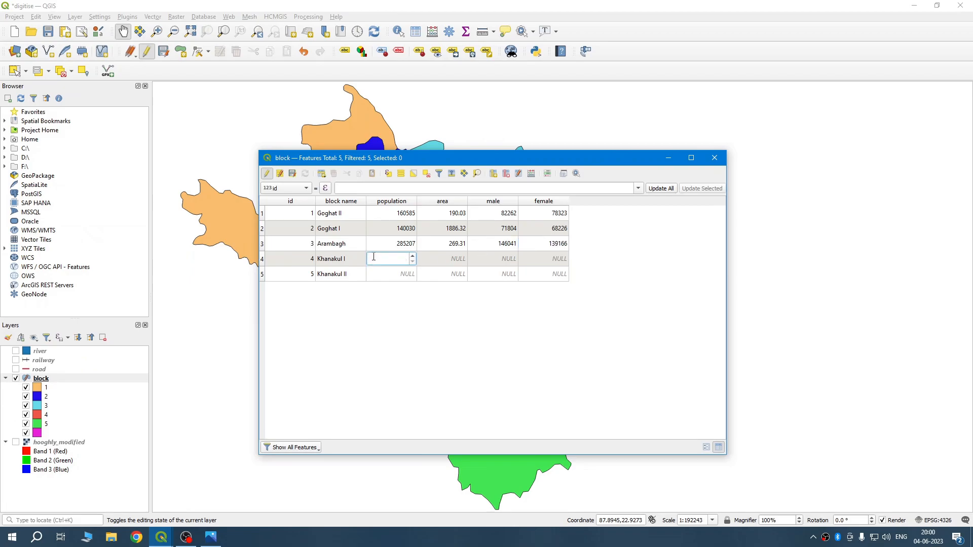
type("254434")
double_click(442, 259)
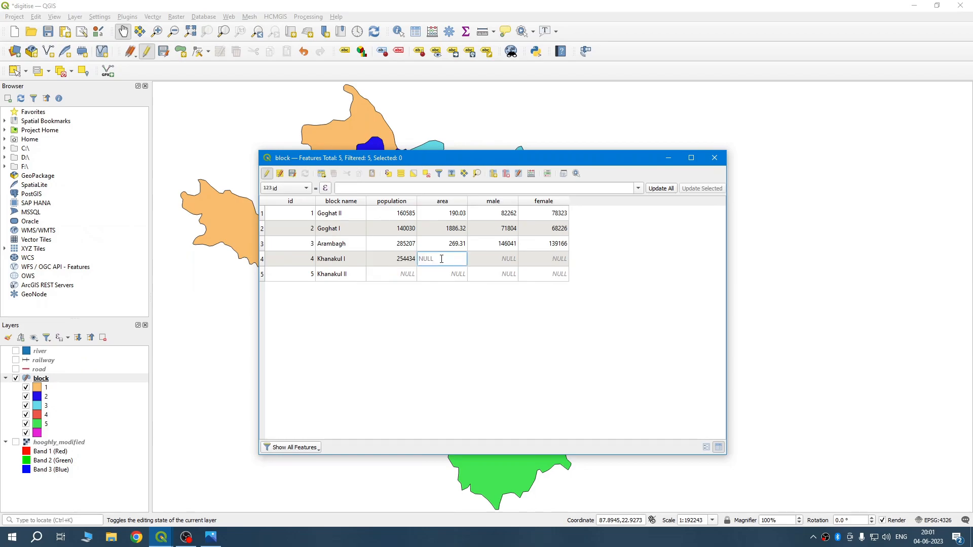
type("1")
type("71")
type(".93")
type("2")
left_click(488, 262)
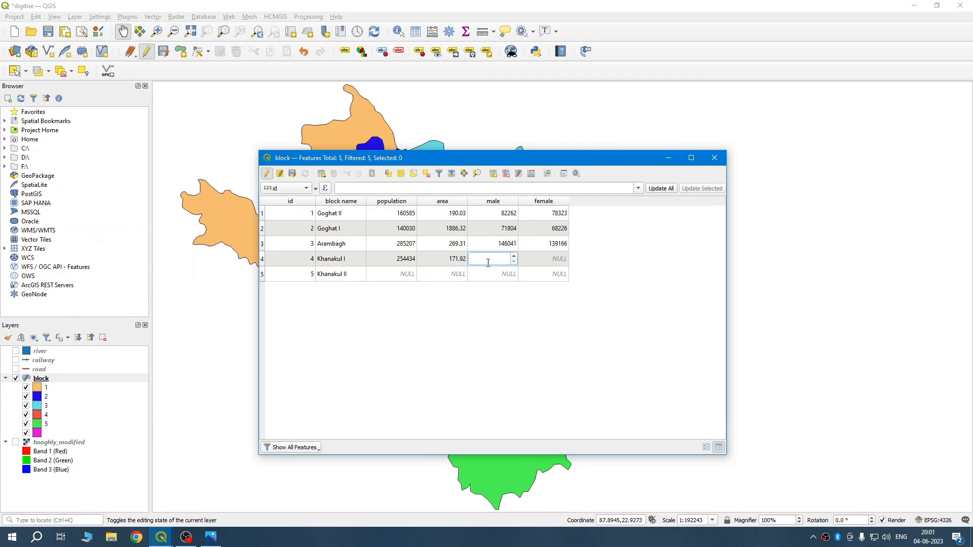
type("130712")
left_click(528, 263)
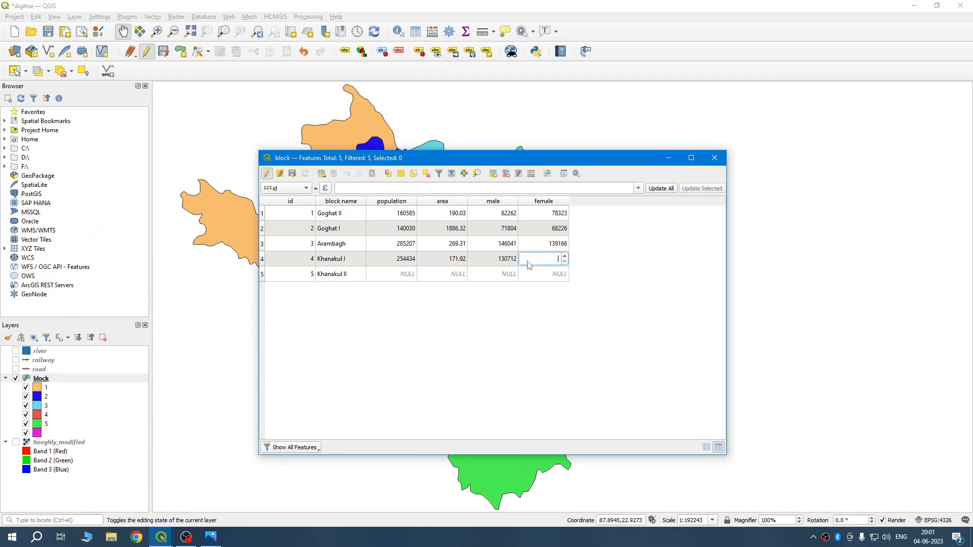
type("123722")
Step: Fill in the Khanakul II row with population 184734, area 121.83, male 93979 and female 90755
double_click(404, 273)
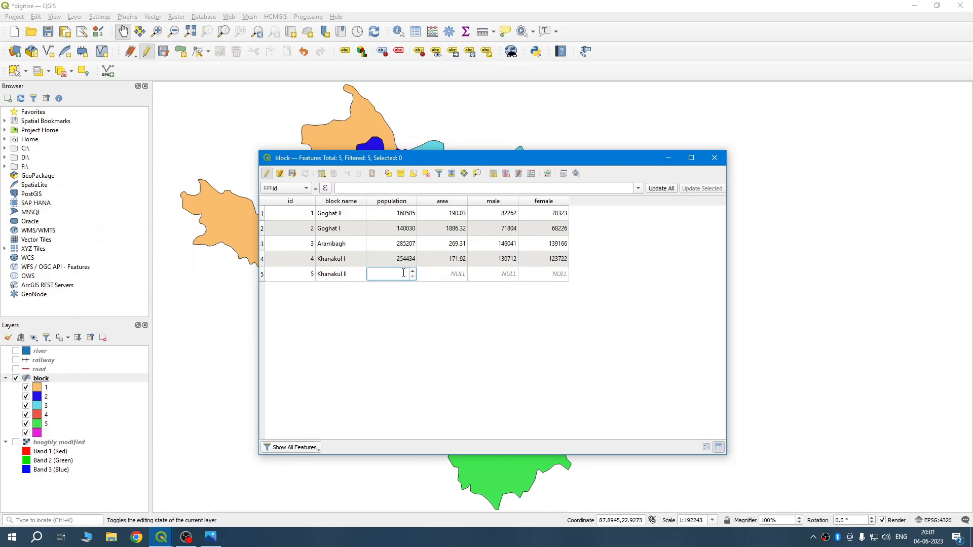
type("184734")
left_click(457, 278)
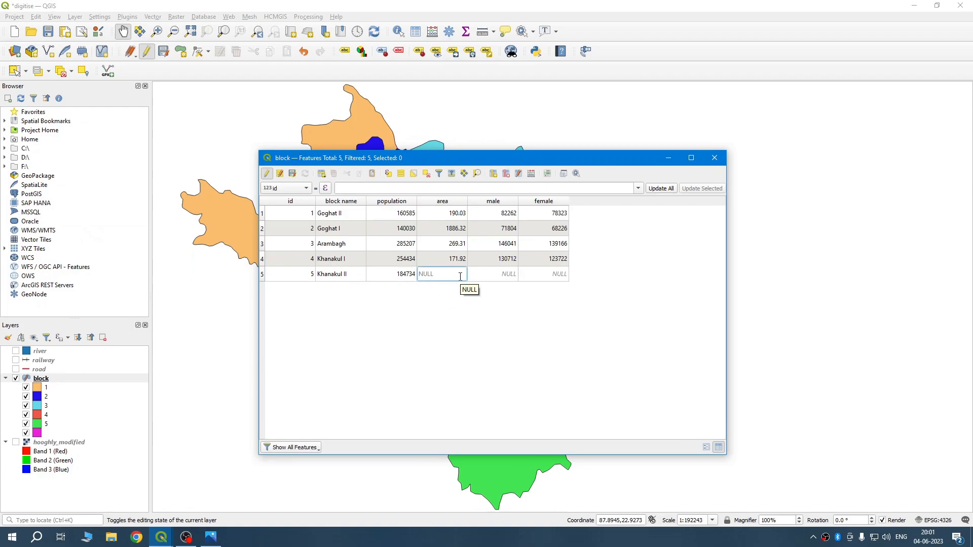
type("121.83")
left_click(502, 279)
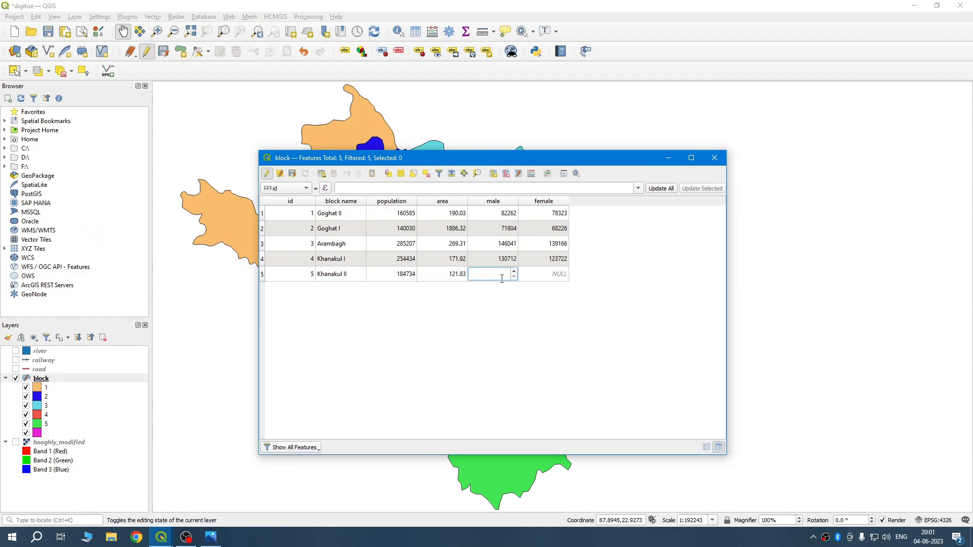
type("93979")
left_click(550, 274)
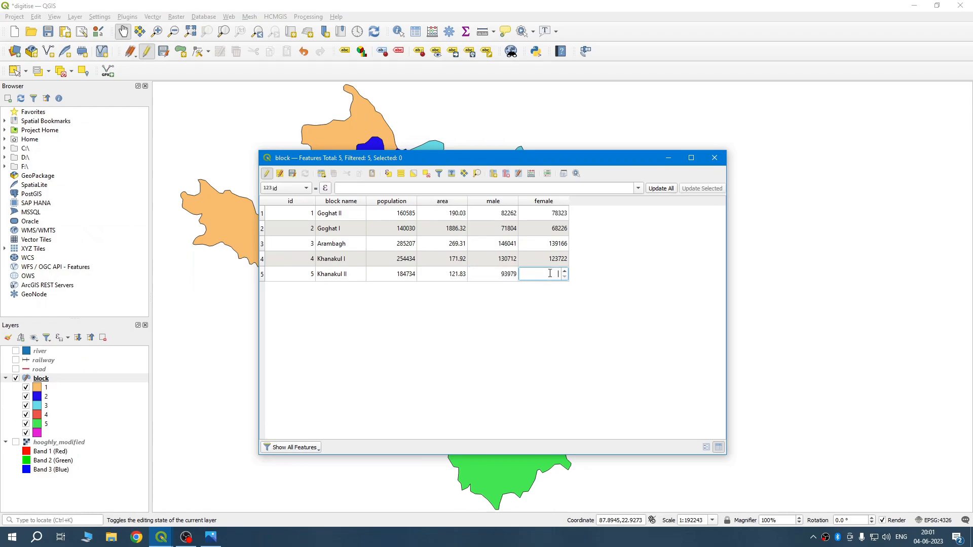
type("90755")
key("Return")
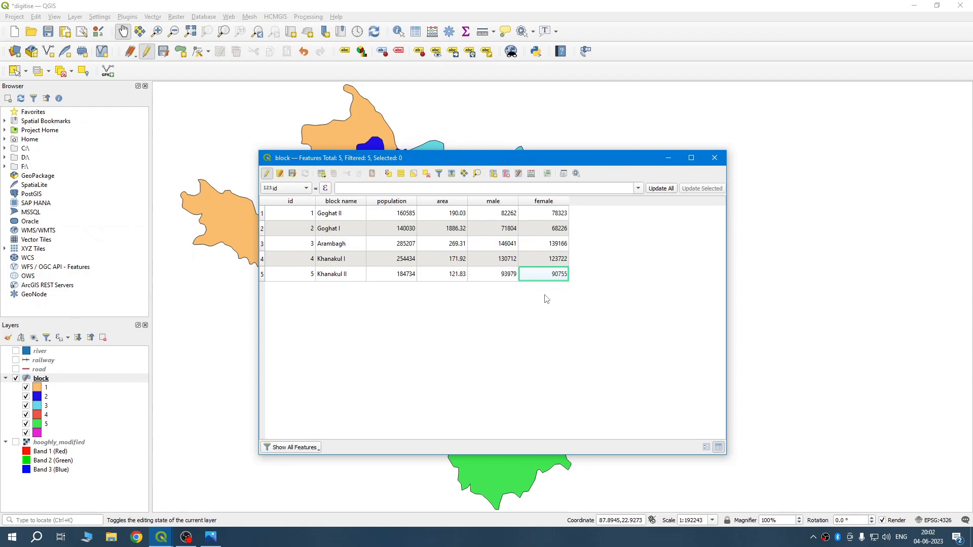
Step: Create a whole-number field named density with the field calculator, using the expression "population" / "area"
left_click(531, 174)
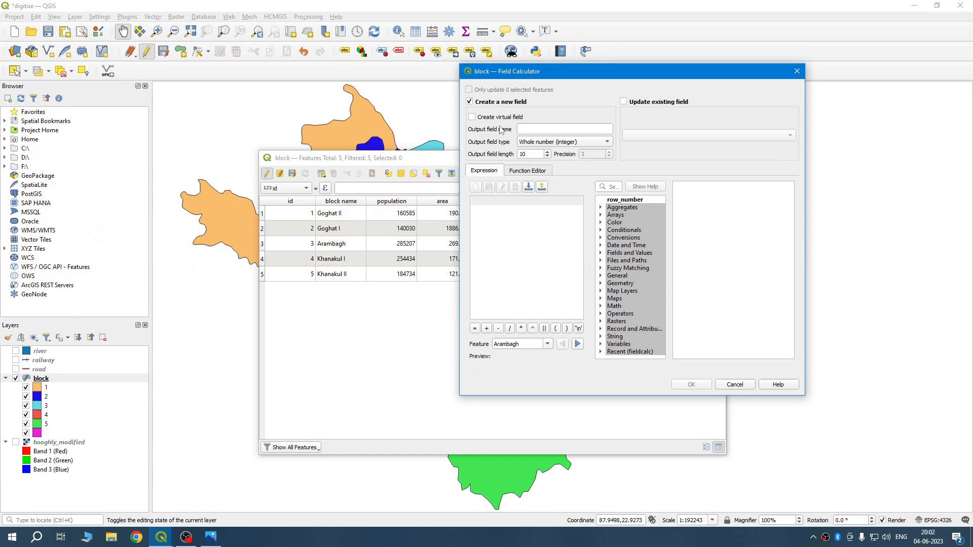
left_click(532, 129)
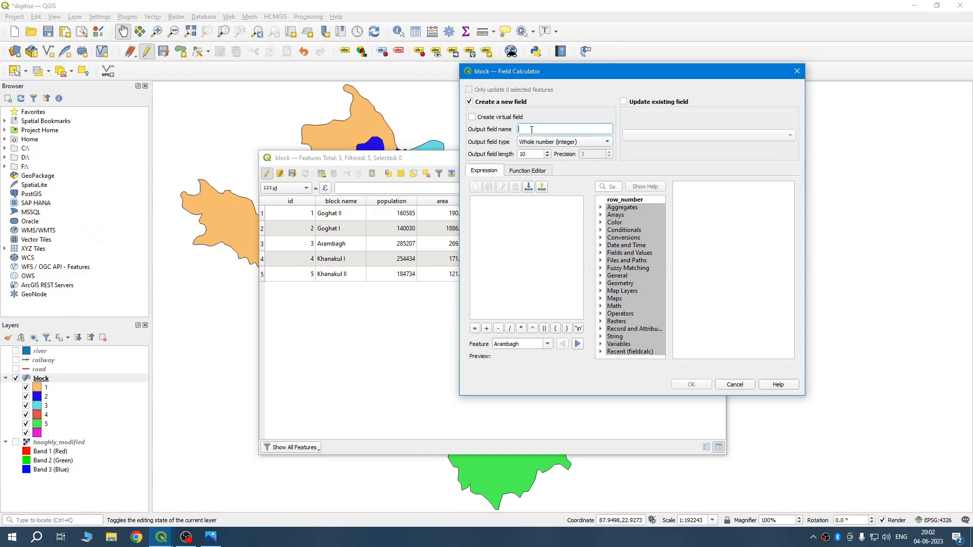
type("density")
left_click(601, 253)
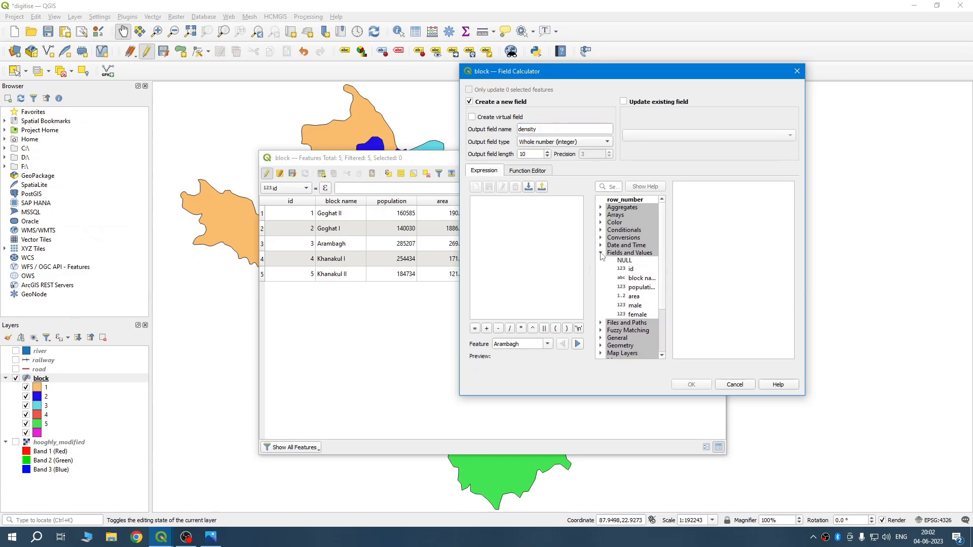
double_click(640, 288)
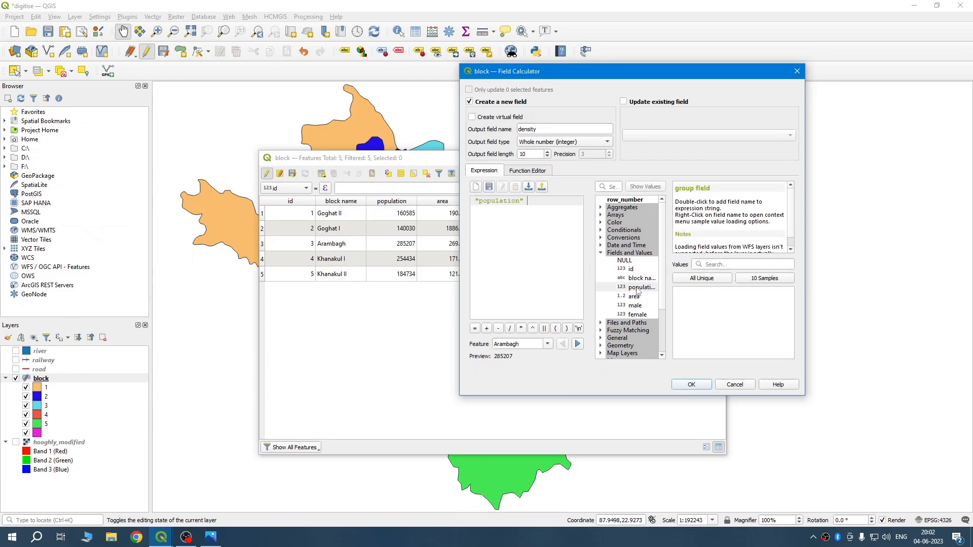
left_click(510, 328)
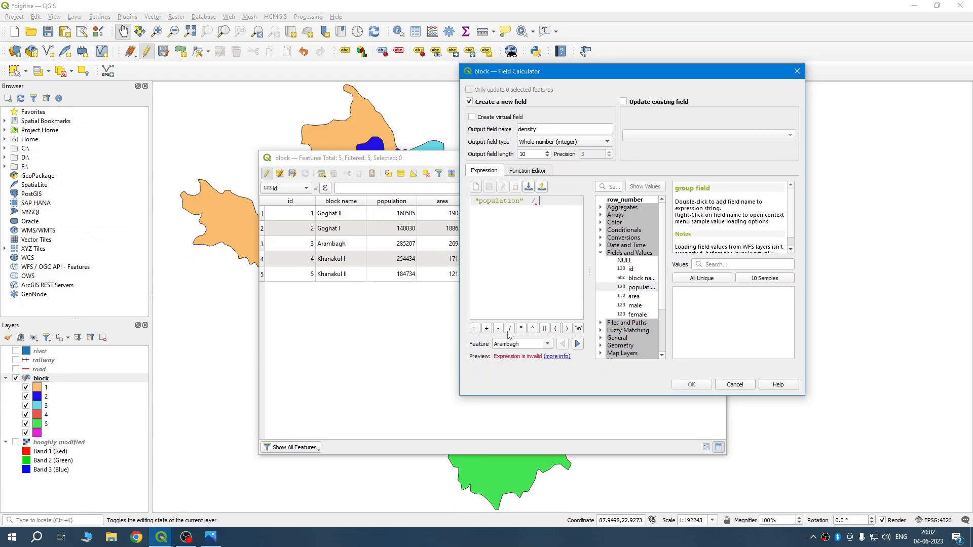
double_click(634, 297)
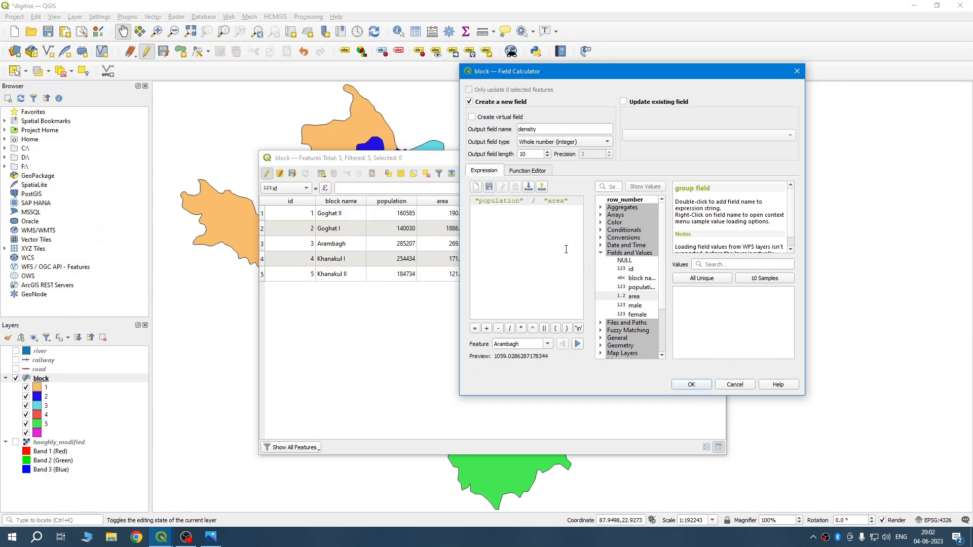
left_click(692, 385)
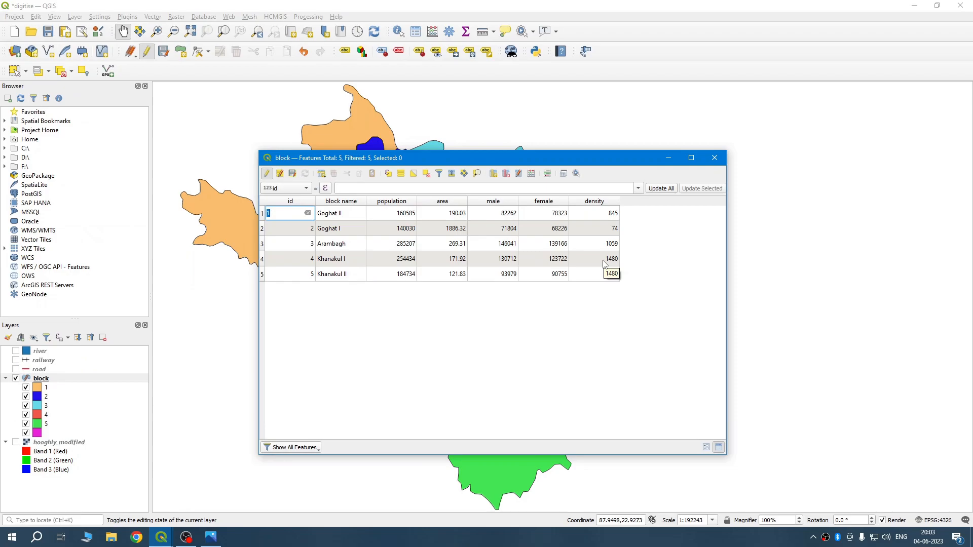
Step: Stop editing the block layer, saving its changes, and close the attribute table
left_click(267, 175)
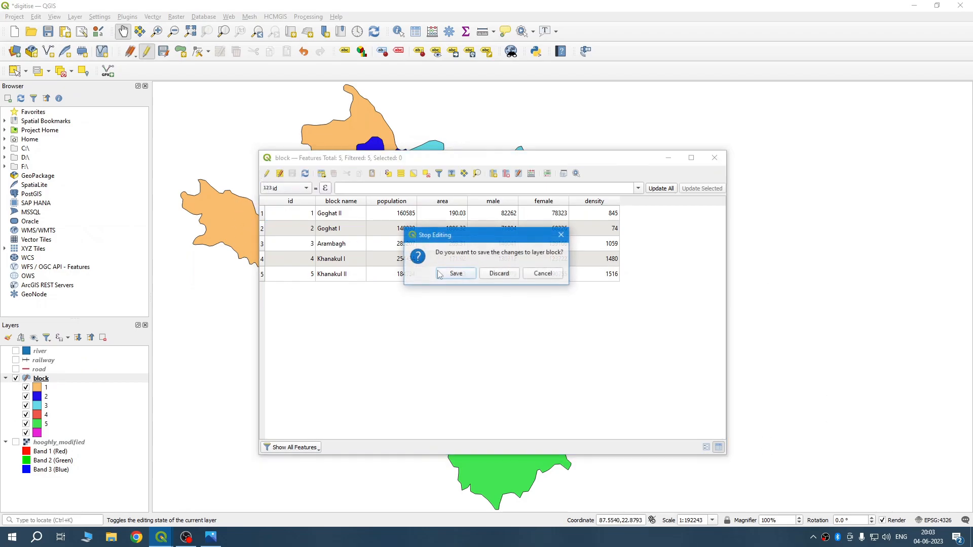
left_click(467, 277)
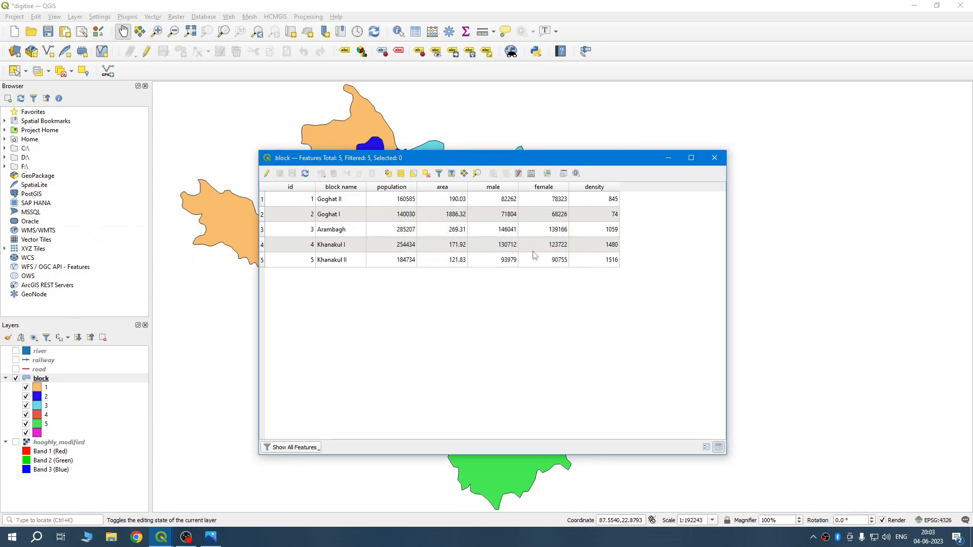
left_click(715, 159)
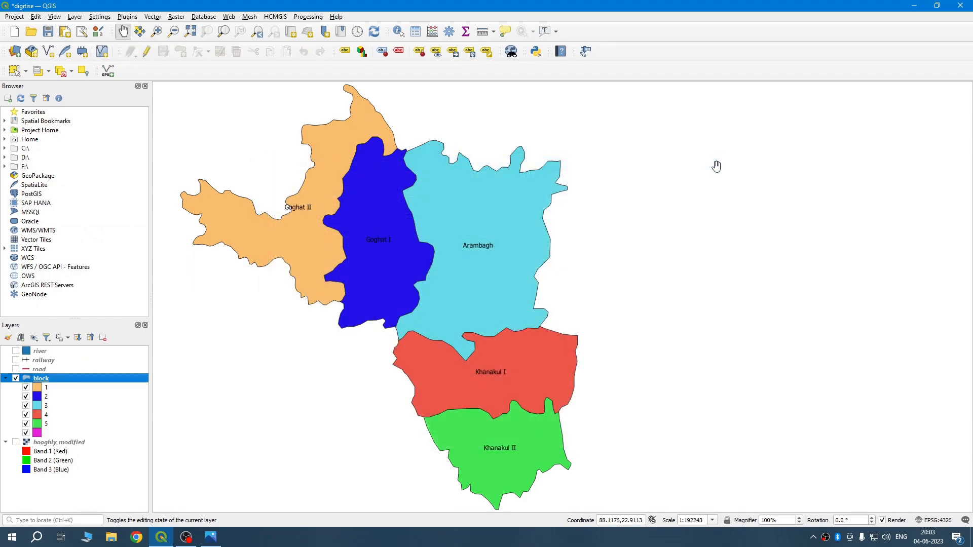
Step: Start a new empty project, discarding the unsaved changes to the digitise project
left_click_drag(421, 313, 482, 275)
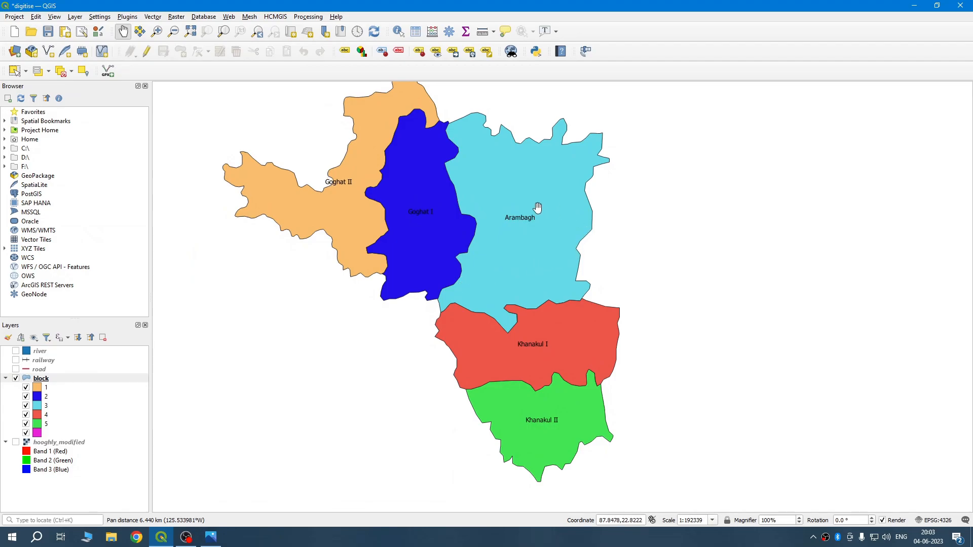
left_click_drag(537, 211, 511, 235)
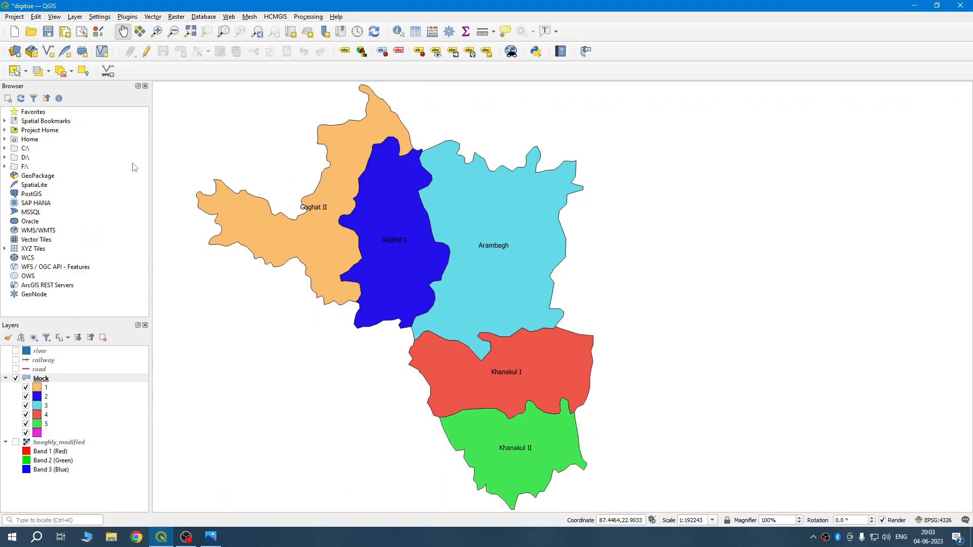
left_click(14, 32)
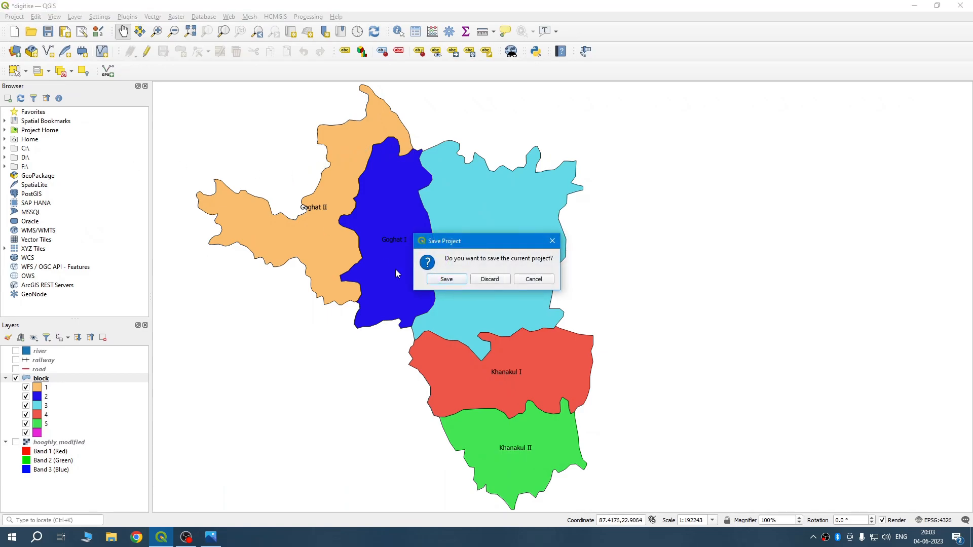
left_click(489, 279)
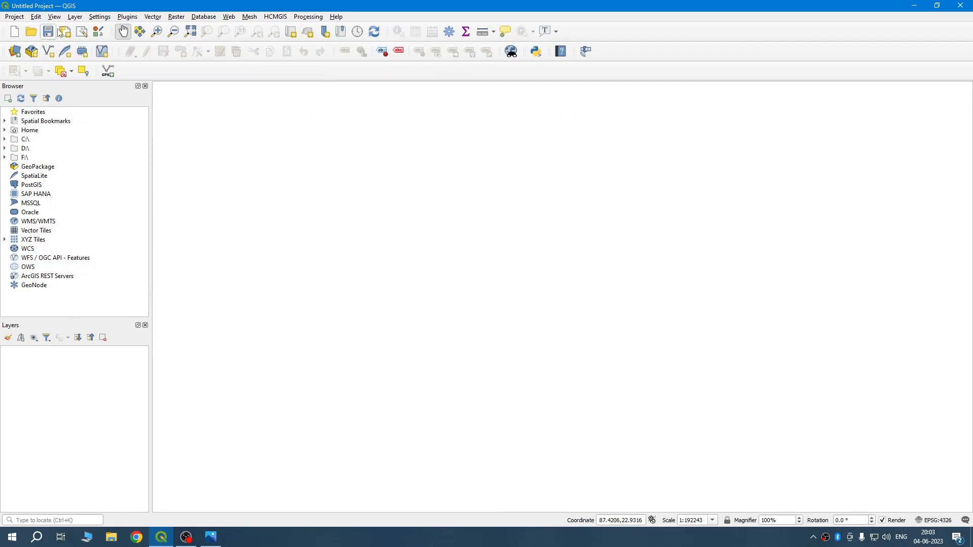
Step: Add block.shp from the Desktop qgis folder to the project as a vector layer
left_click(76, 17)
mouse_move(93, 54)
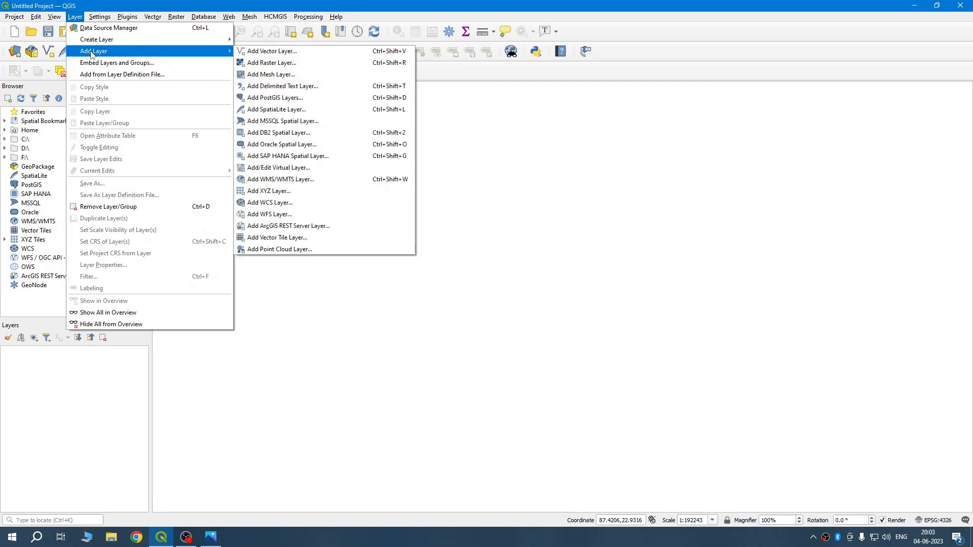
left_click(261, 53)
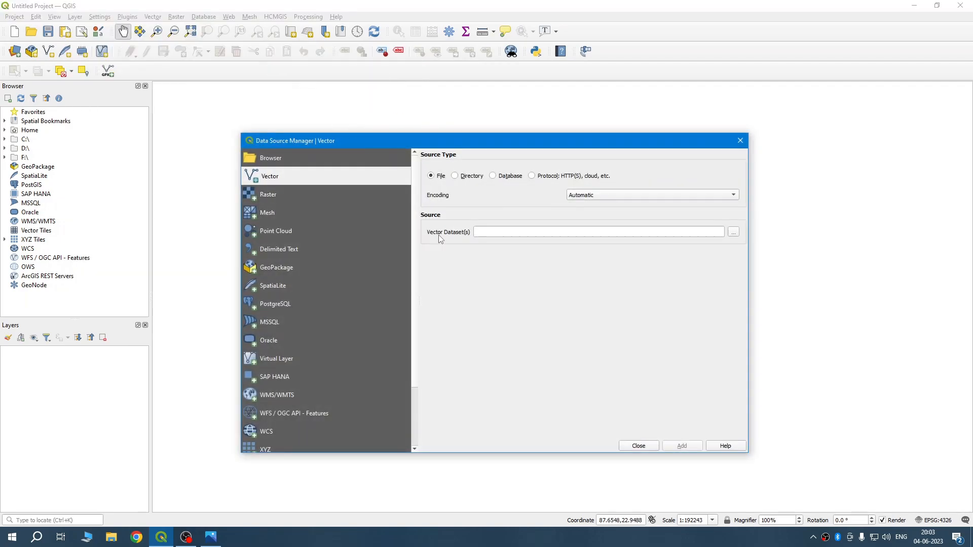
left_click(733, 231)
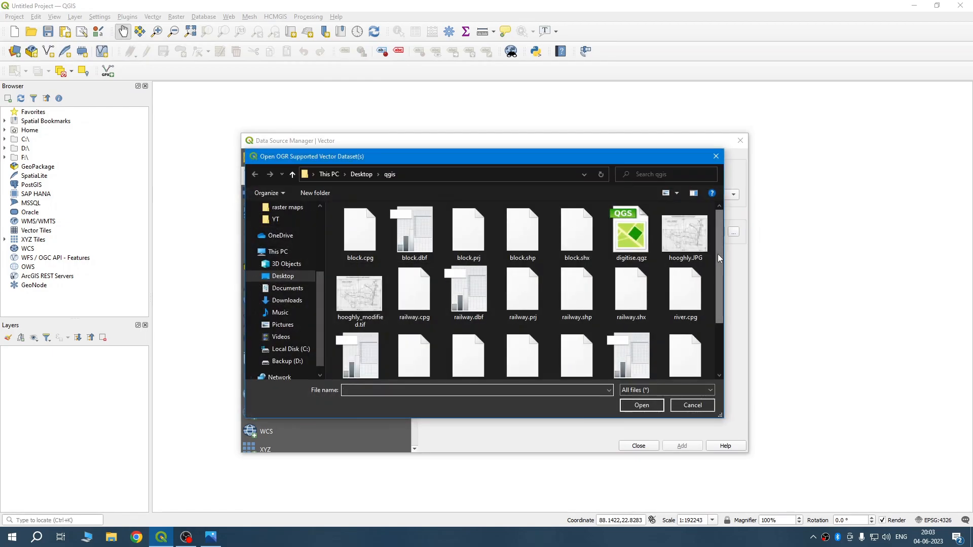
left_click_drag(718, 254, 718, 256)
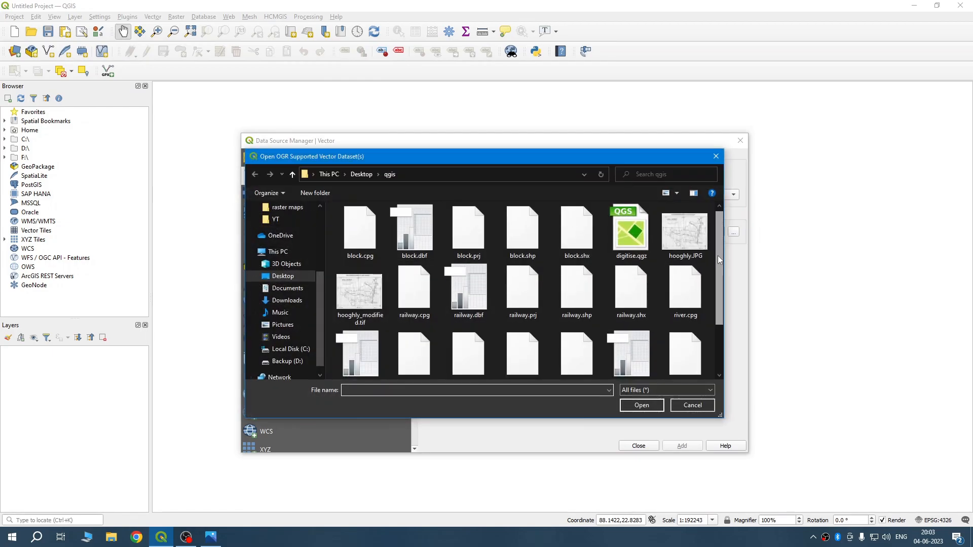
left_click(527, 250)
left_click(651, 407)
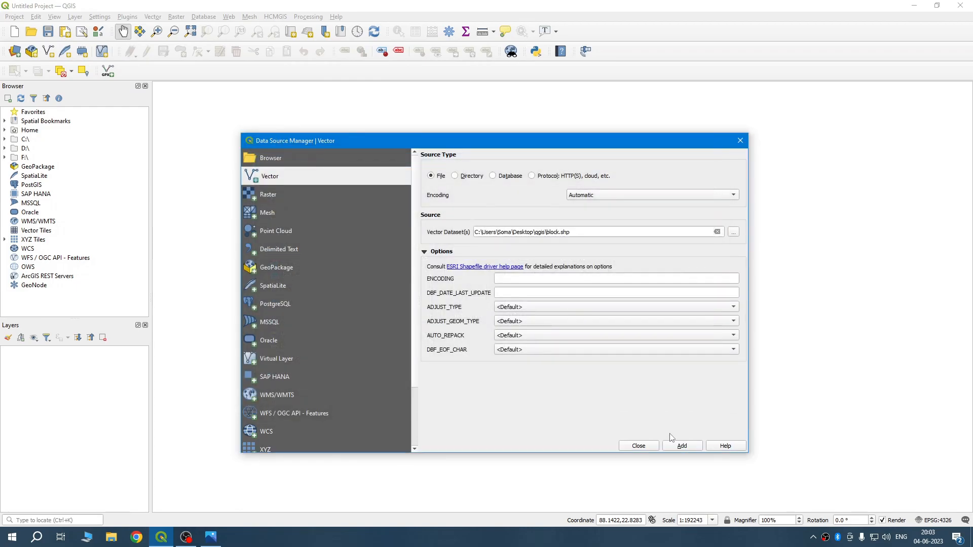
left_click(688, 449)
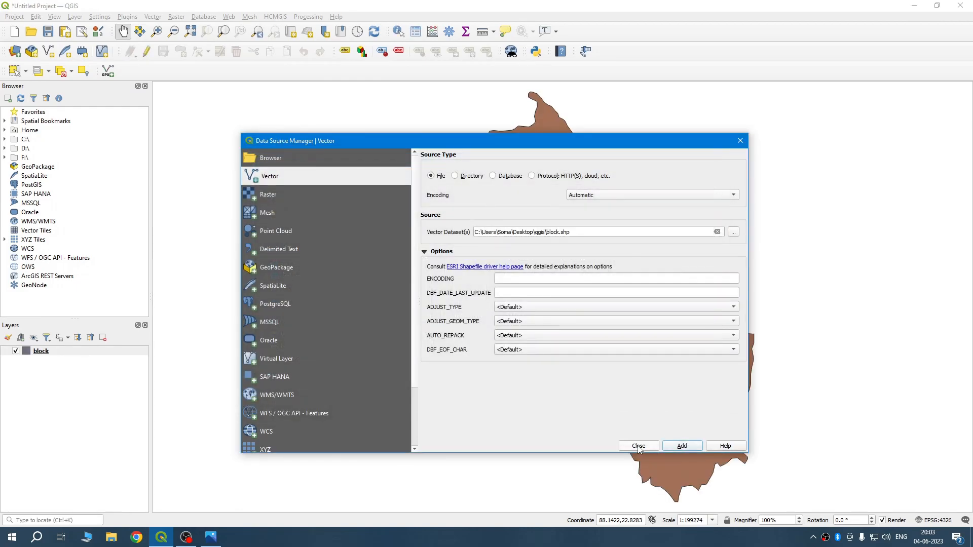
left_click(639, 446)
Step: Open the symbology settings in the block layer's properties
left_click_drag(595, 250, 514, 250)
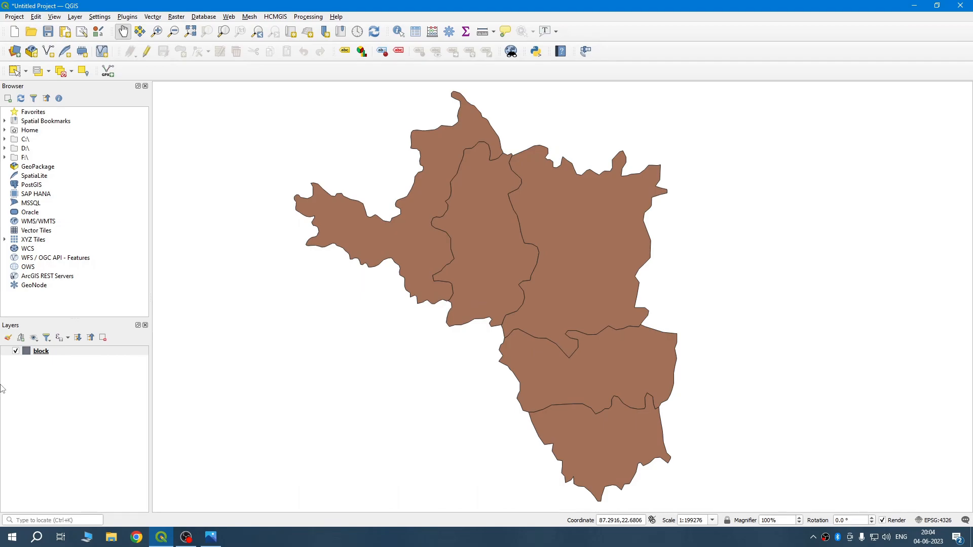
right_click(48, 357)
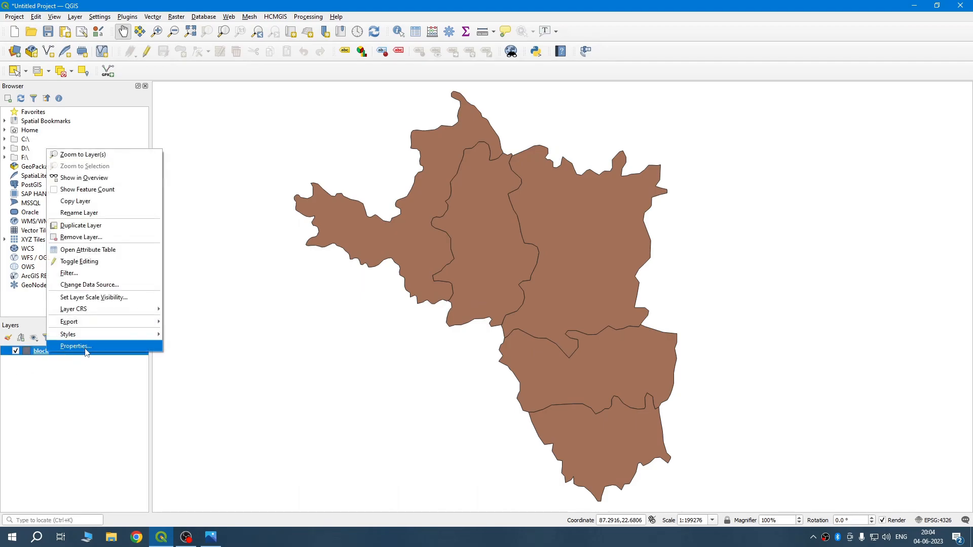
left_click(76, 346)
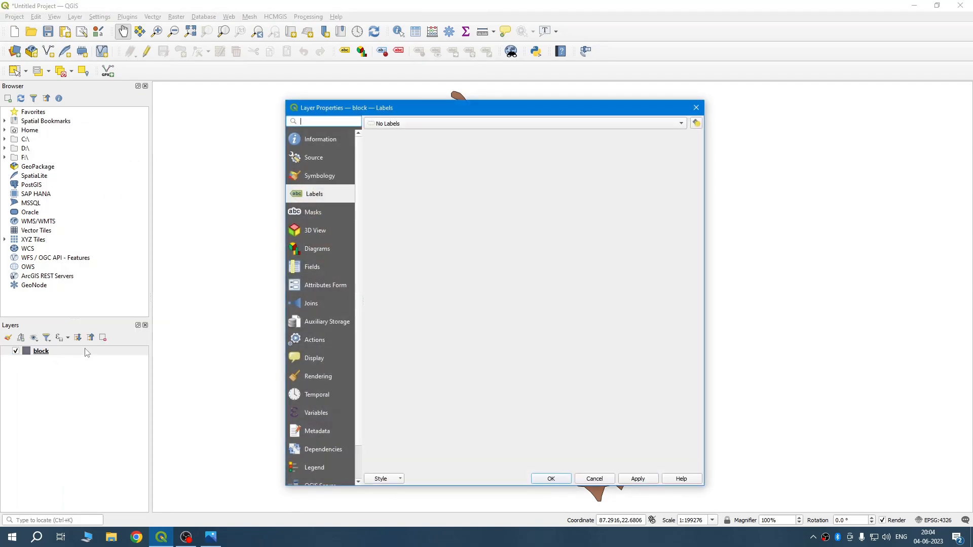
left_click(321, 177)
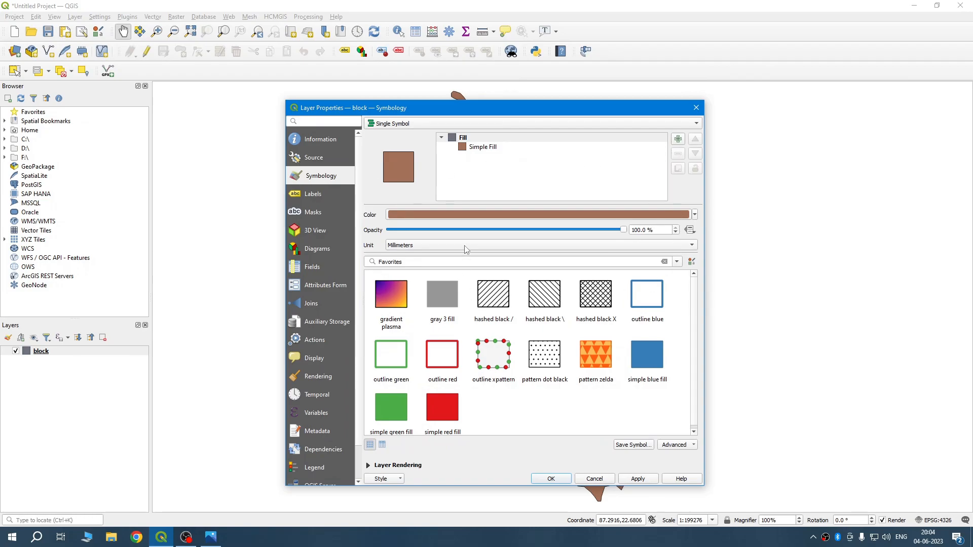
Step: Set the block layer's overall symbol colour to the standard light green
left_click(695, 215)
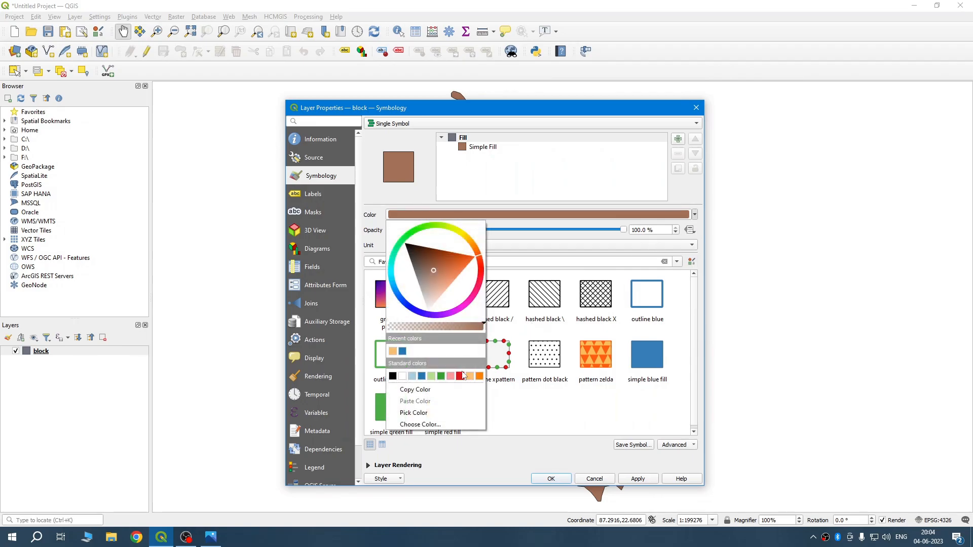
left_click(430, 377)
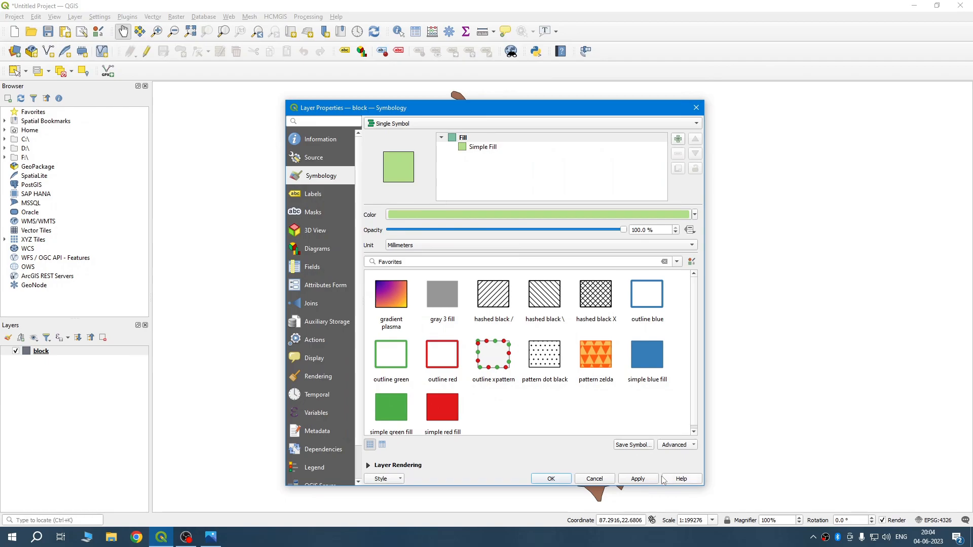
left_click(696, 215)
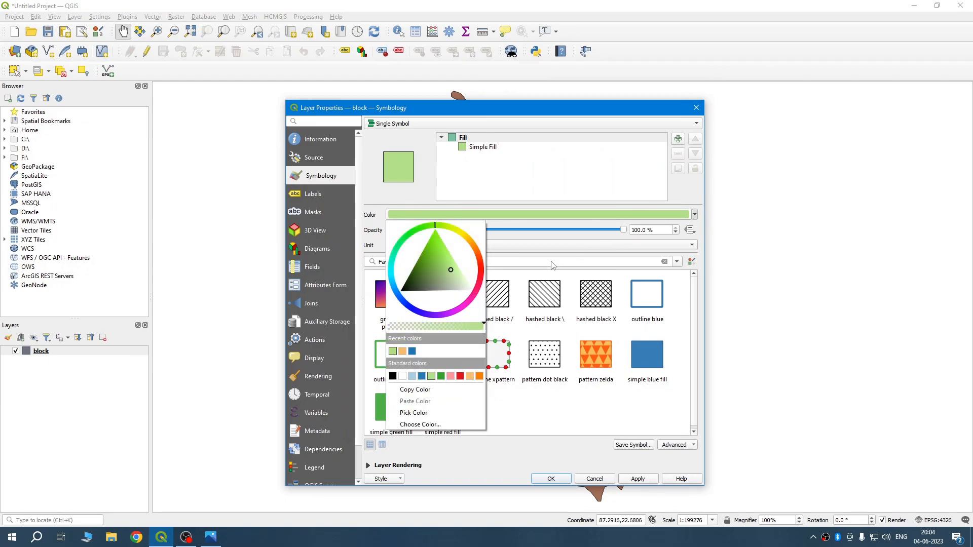
Step: Set the fill colour of the block layer's Simple Fill to the standard light orange
left_click(476, 147)
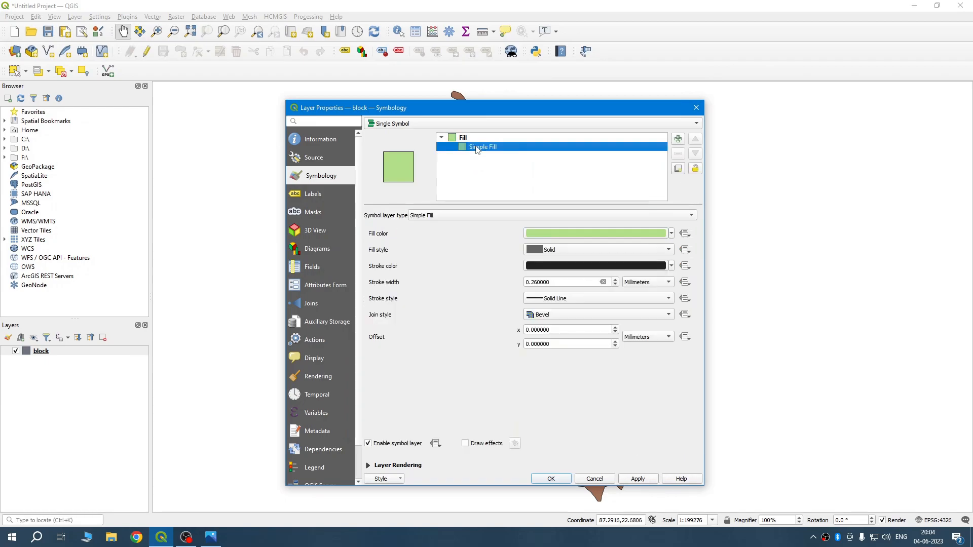
left_click(671, 233)
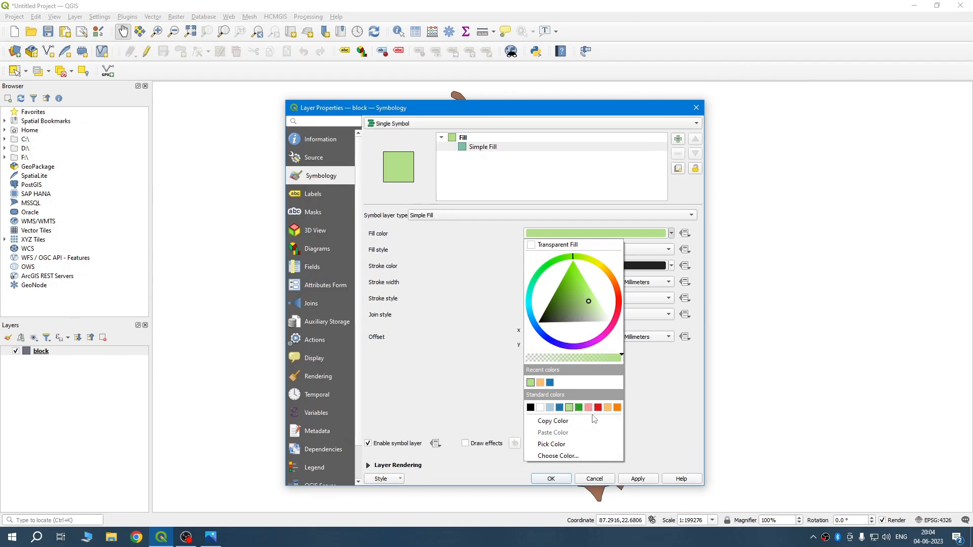
left_click(608, 407)
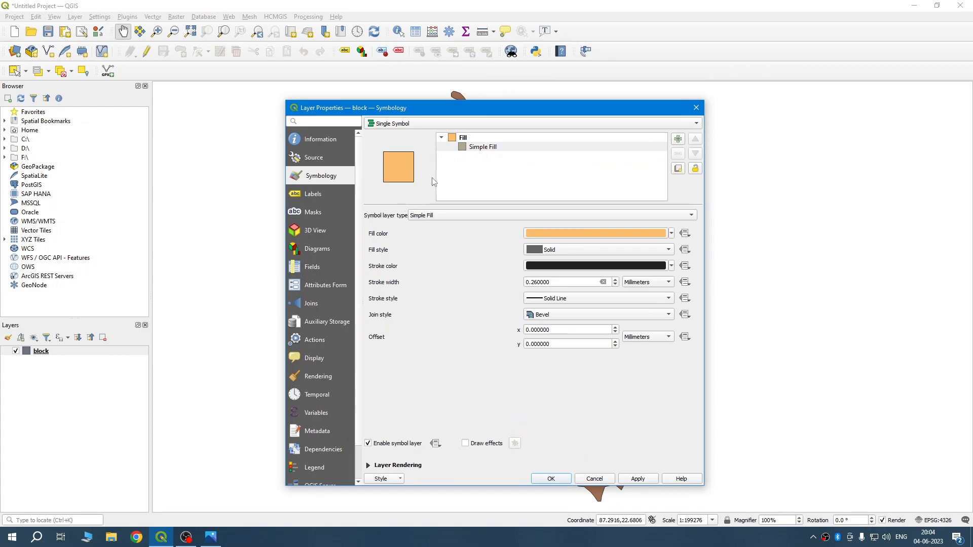
Step: Apply the block layer's new fill and set its diagram type to Pie Chart
left_click(638, 478)
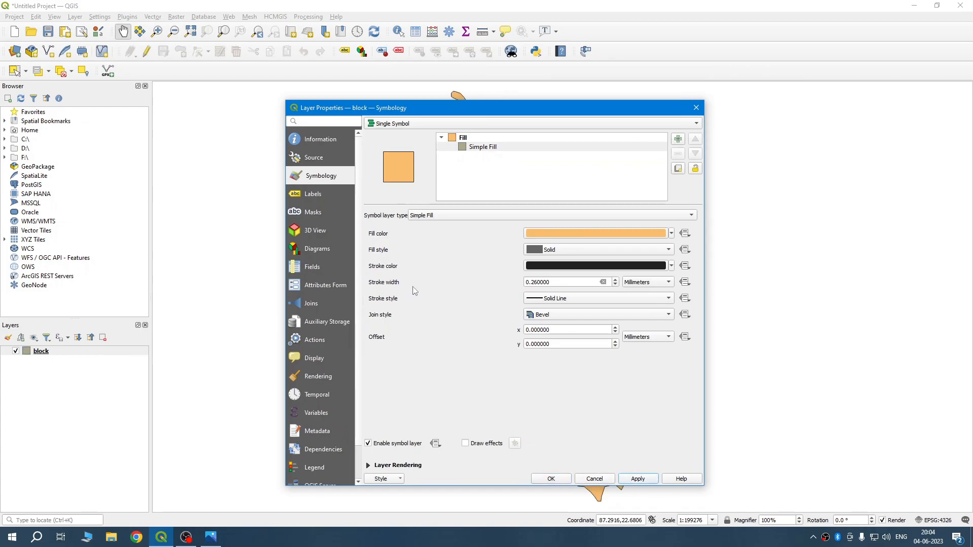
left_click_drag(481, 106, 564, 104)
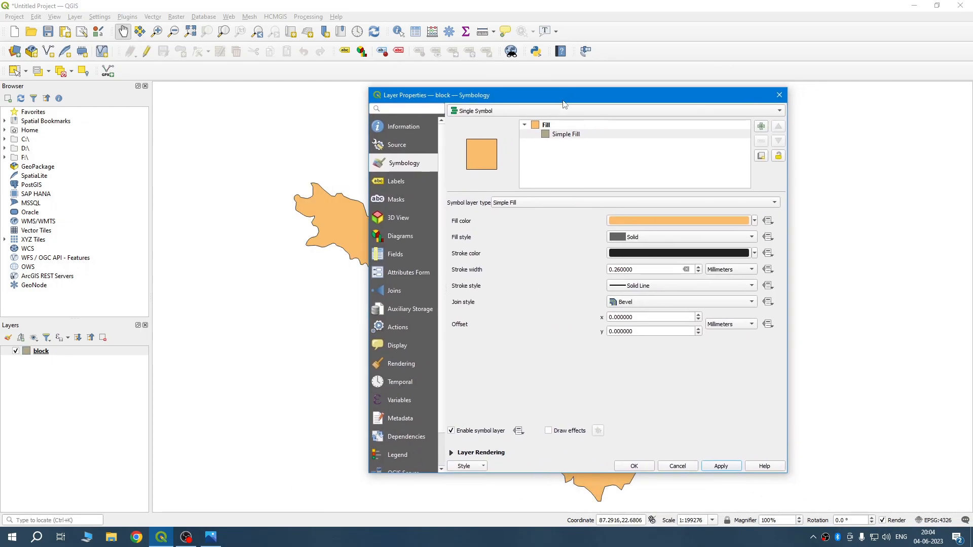
left_click(394, 236)
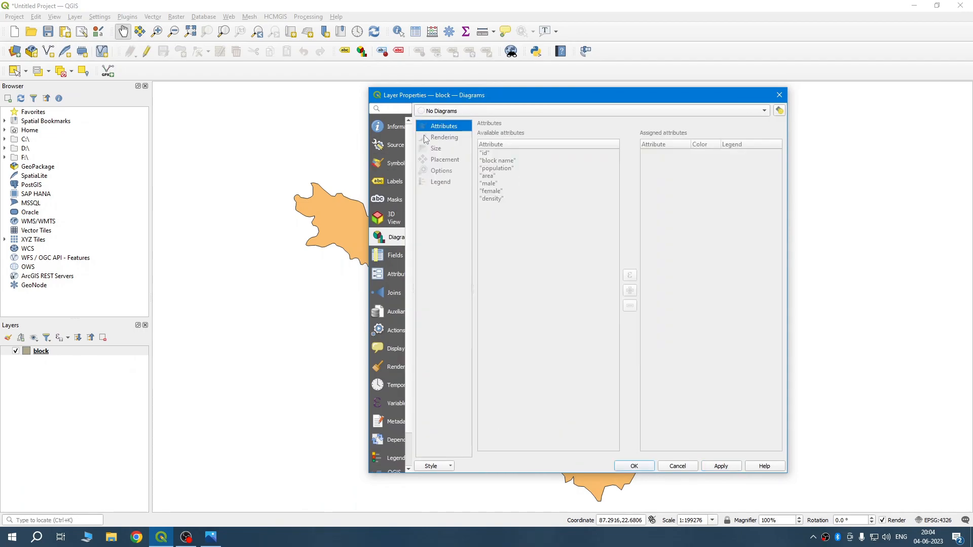
left_click(462, 112)
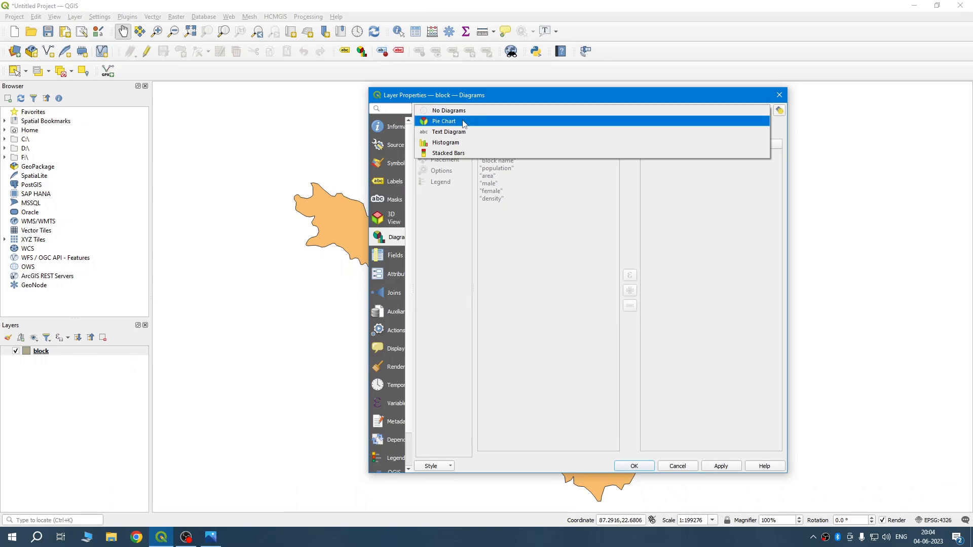
left_click(459, 122)
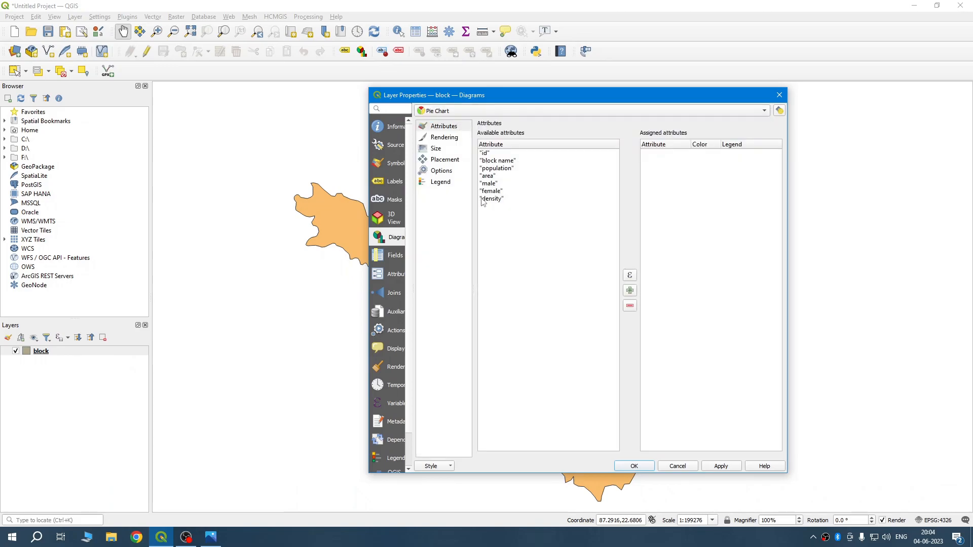
Step: Assign the male and female fields as the pie chart's attributes
left_click(455, 131)
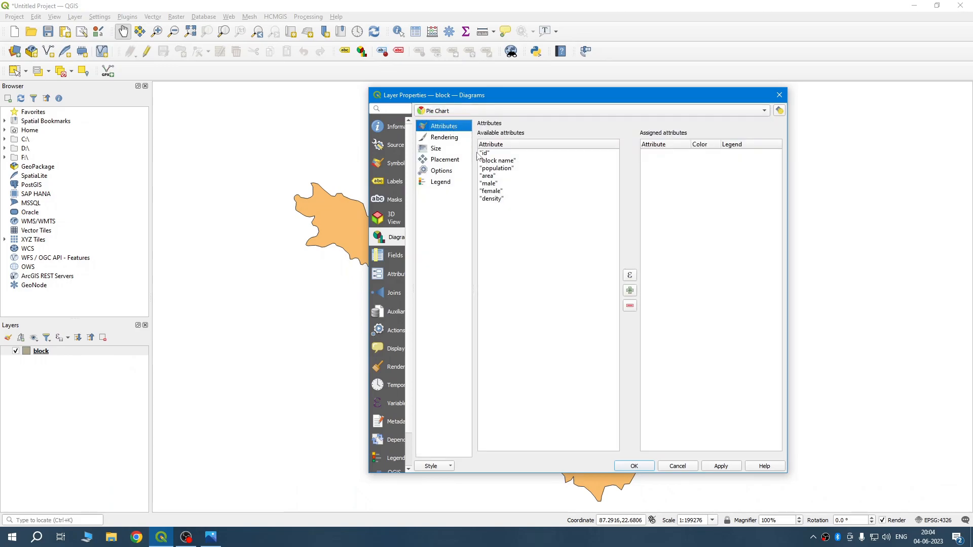
left_click(490, 184)
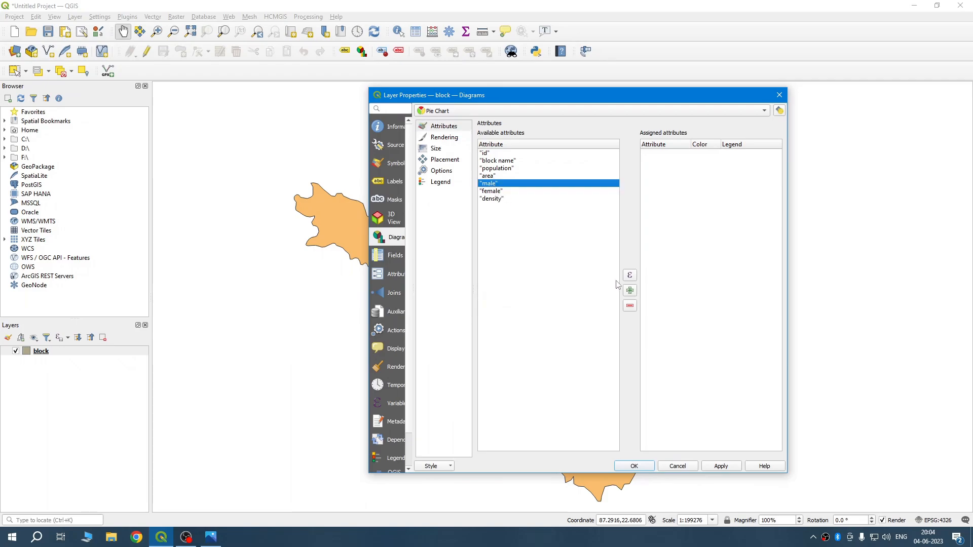
left_click(630, 291)
left_click(490, 191)
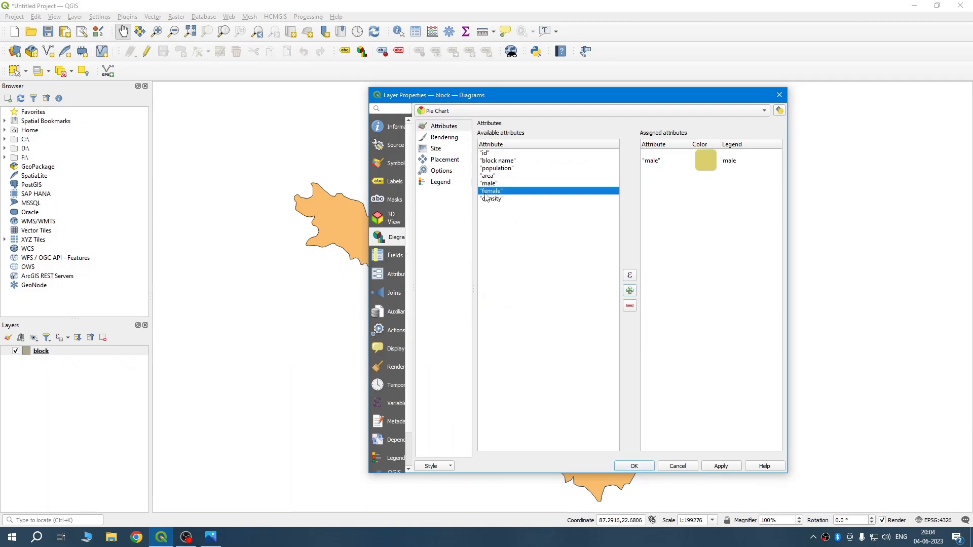
left_click(630, 290)
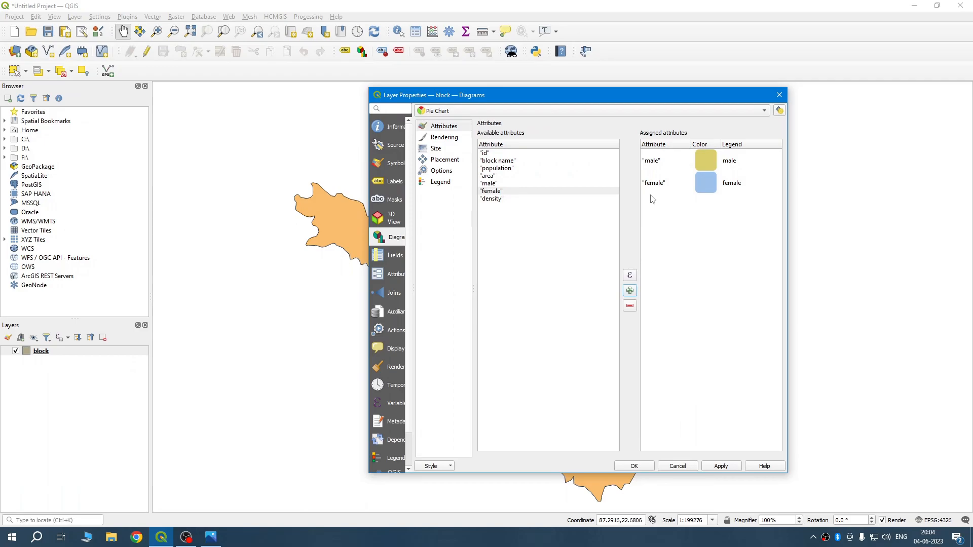
Step: Set the male attribute's pie chart colour to bright blue #285eff
double_click(715, 170)
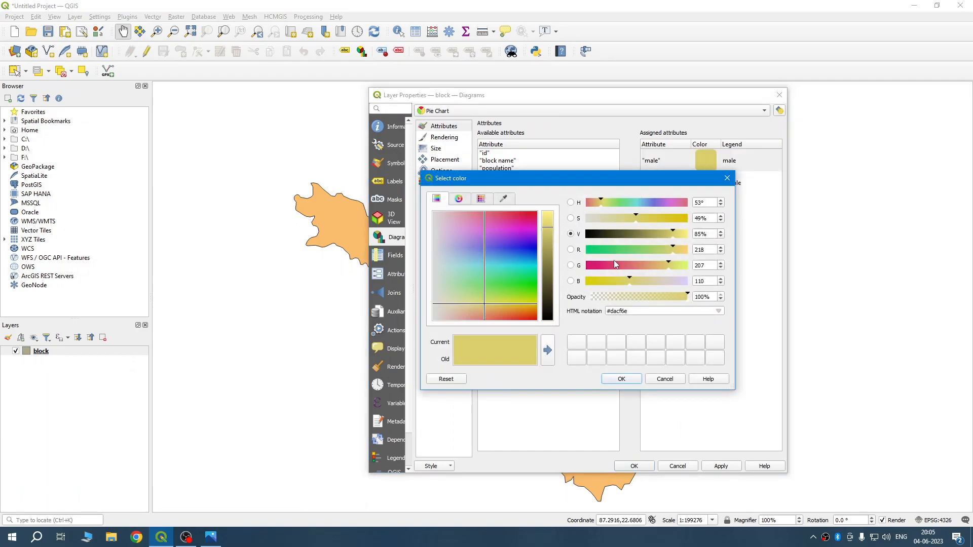
left_click(522, 252)
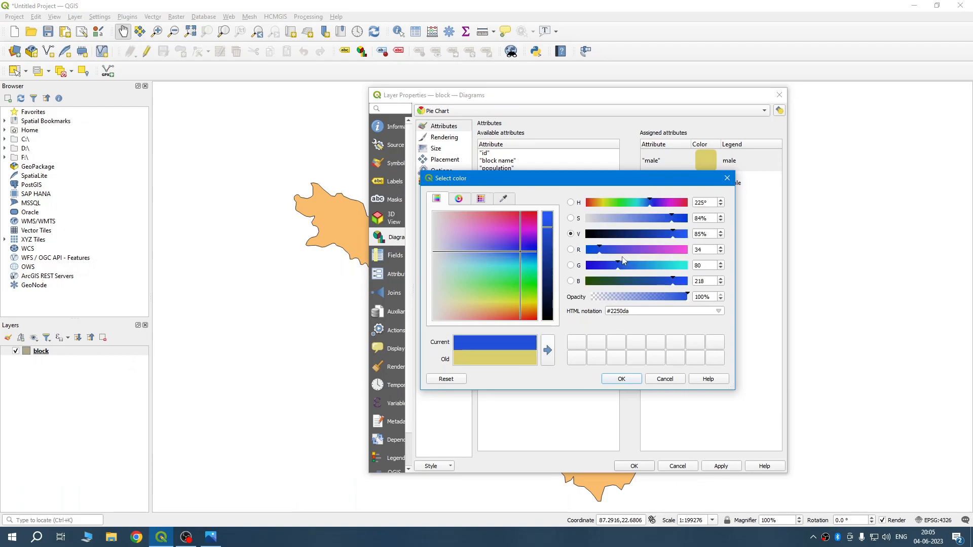
left_click_drag(673, 234, 706, 239)
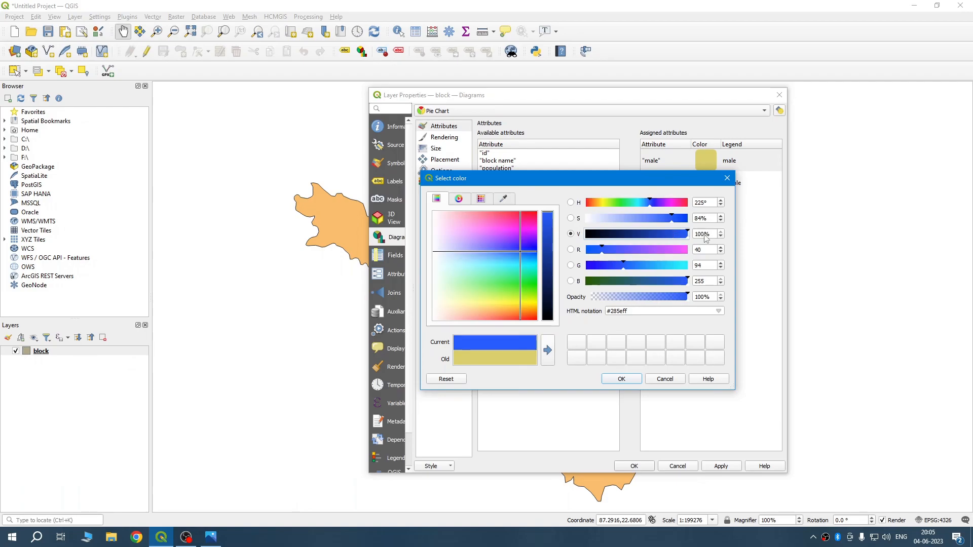
left_click(620, 379)
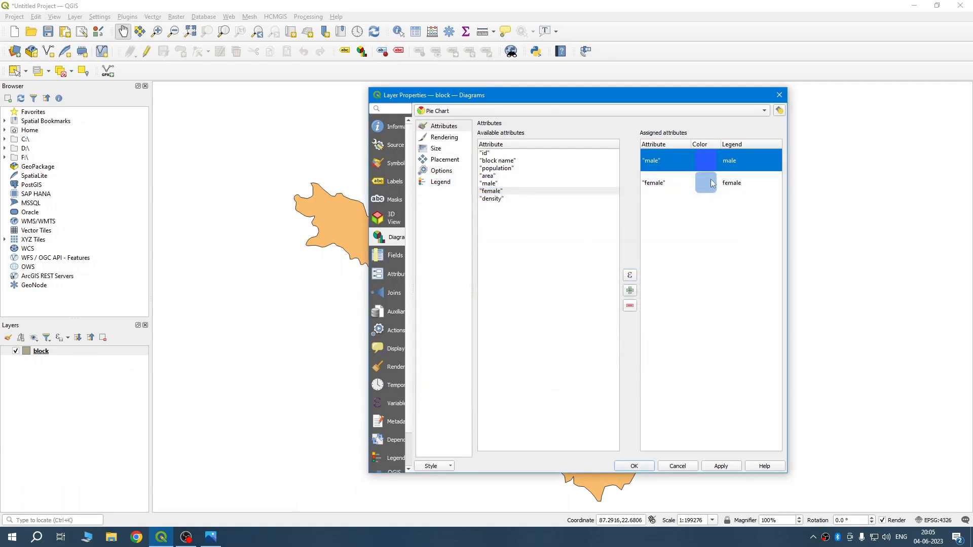
Step: Set the female attribute's pie chart colour to pink #dd4588
double_click(712, 184)
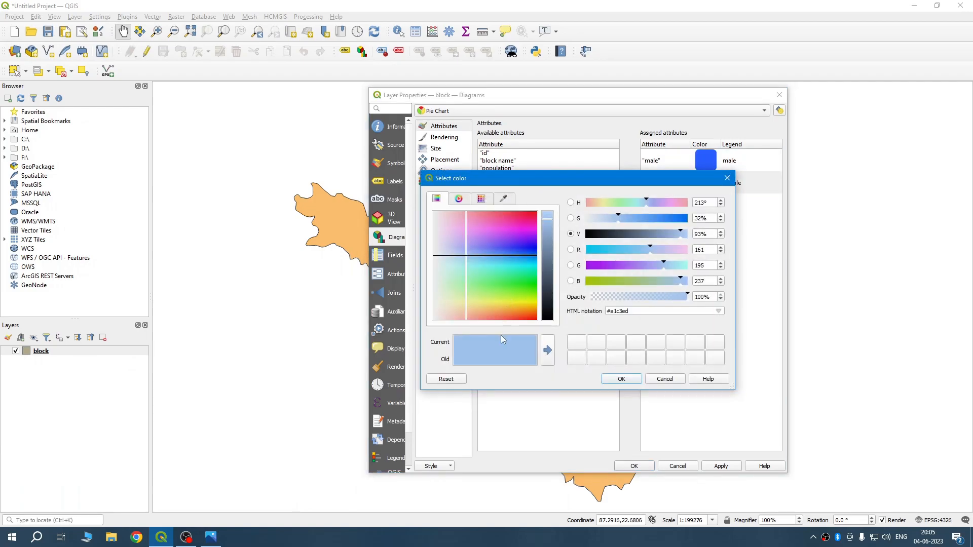
left_click(507, 317)
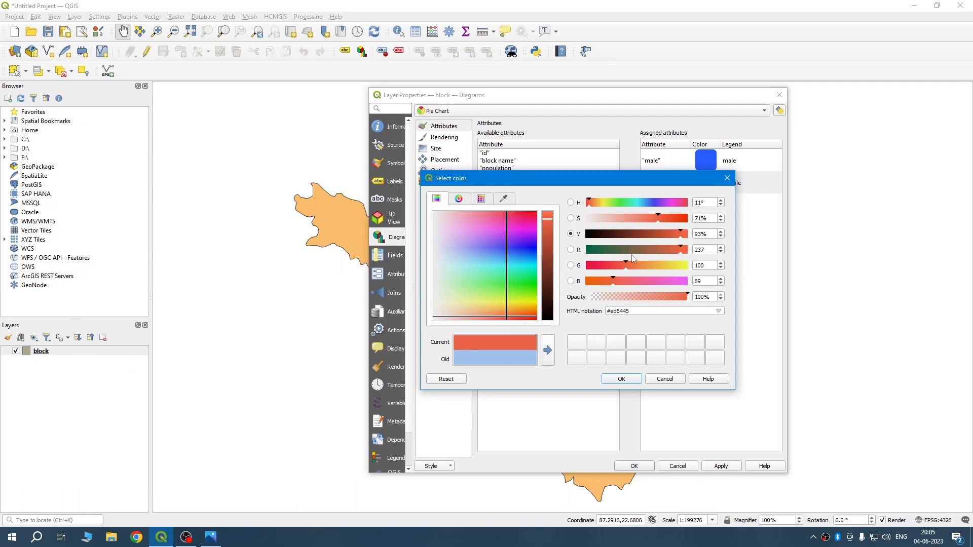
left_click(660, 218)
left_click_drag(667, 203, 670, 208)
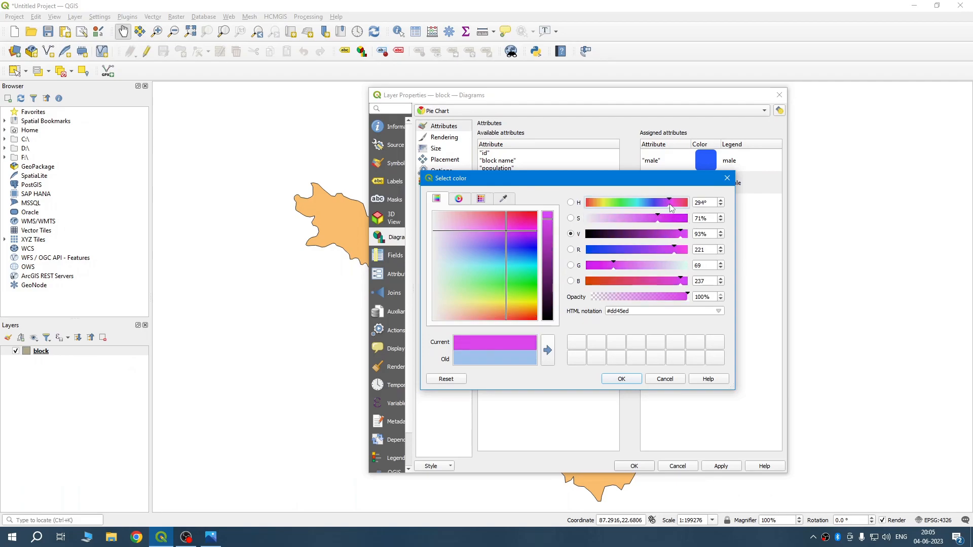
left_click(641, 282)
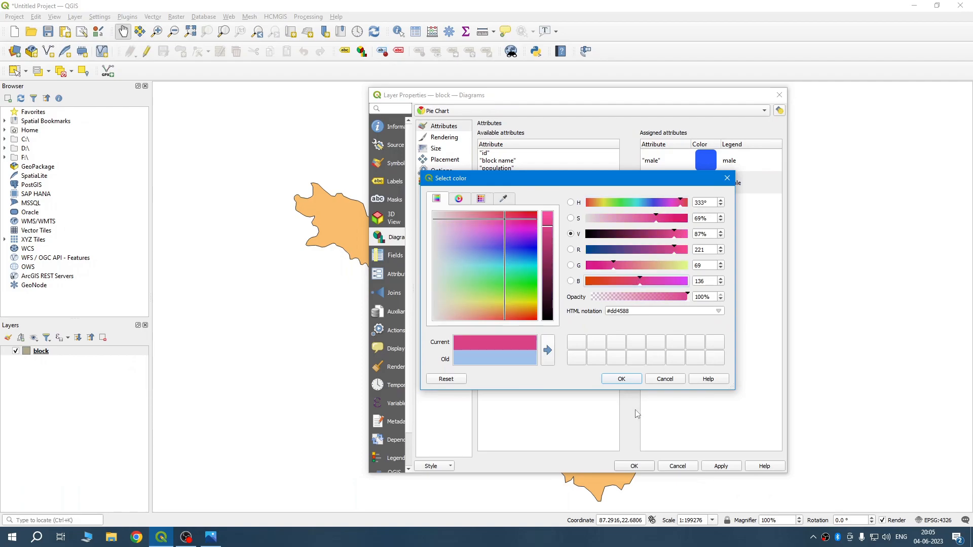
left_click(623, 379)
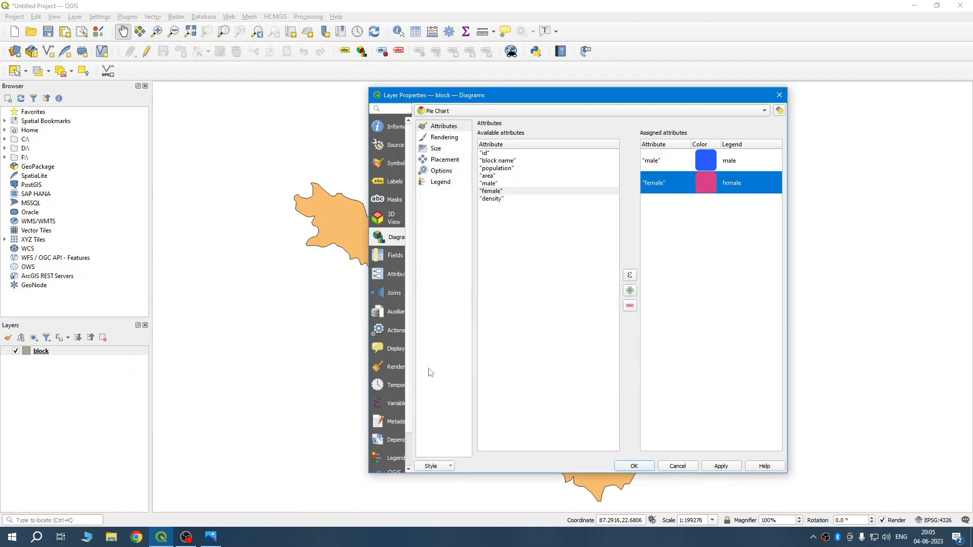
Step: Use a scaled size for the pie charts based on the male attribute and find its maximum value
left_click(437, 150)
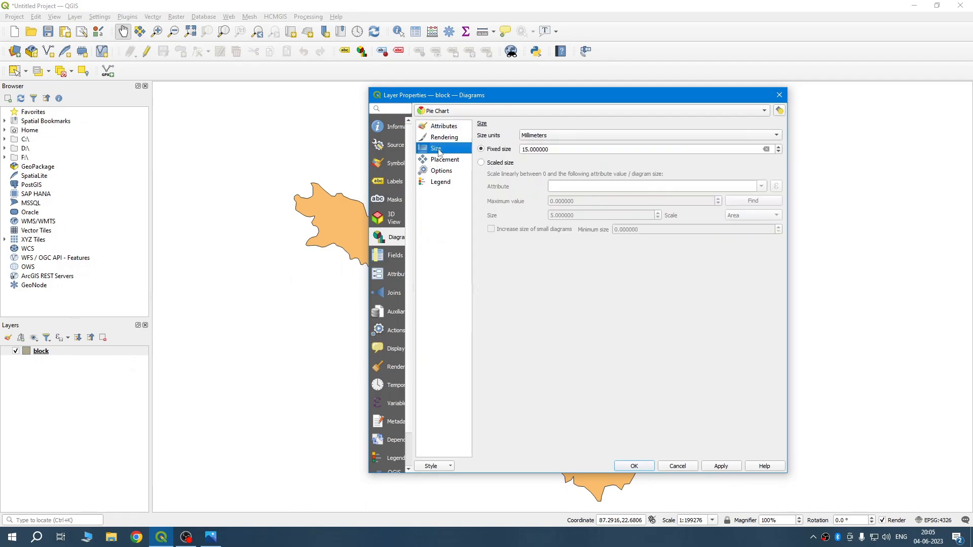
left_click(506, 165)
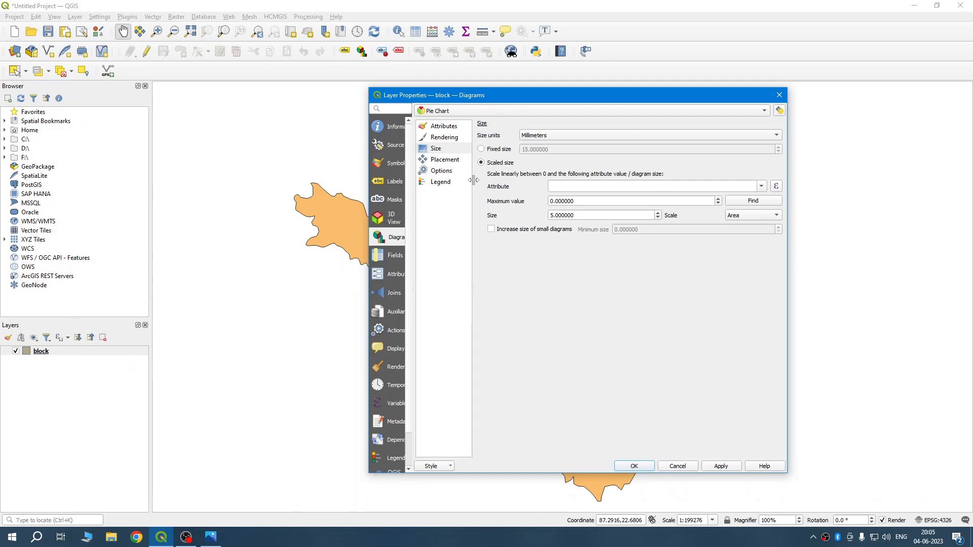
left_click(762, 186)
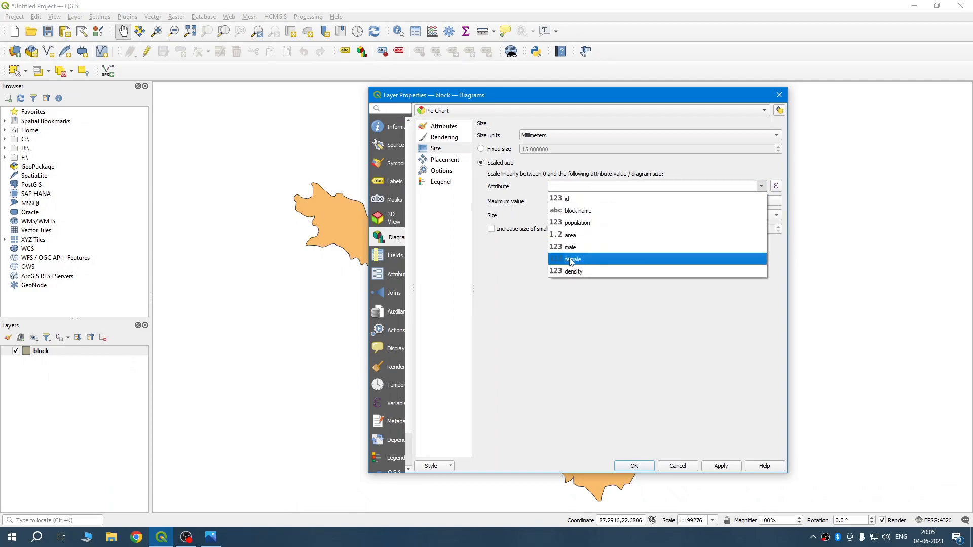
left_click(570, 247)
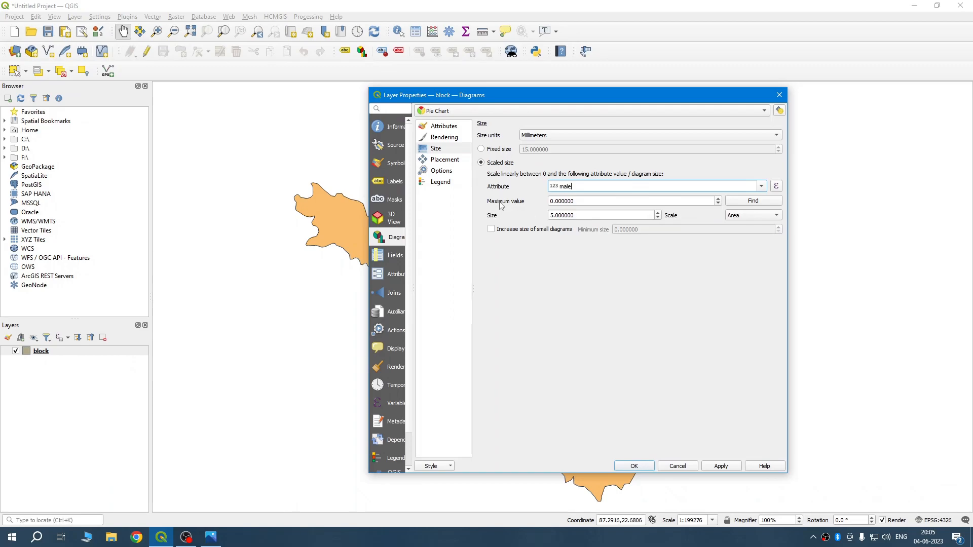
left_click(754, 202)
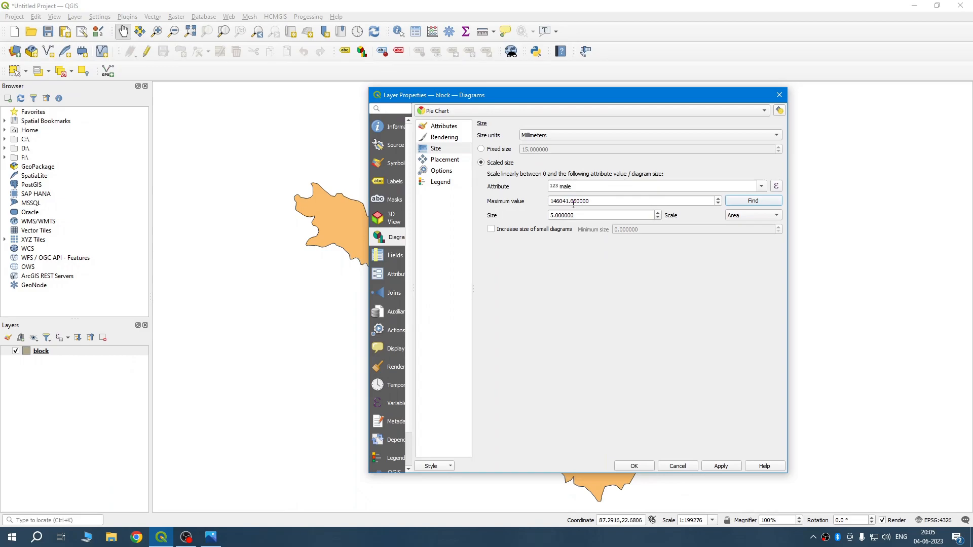
Step: Try the female attribute for scaling with its maximum value, and return to the male attribute with its own maximum
left_click(761, 186)
left_click(572, 259)
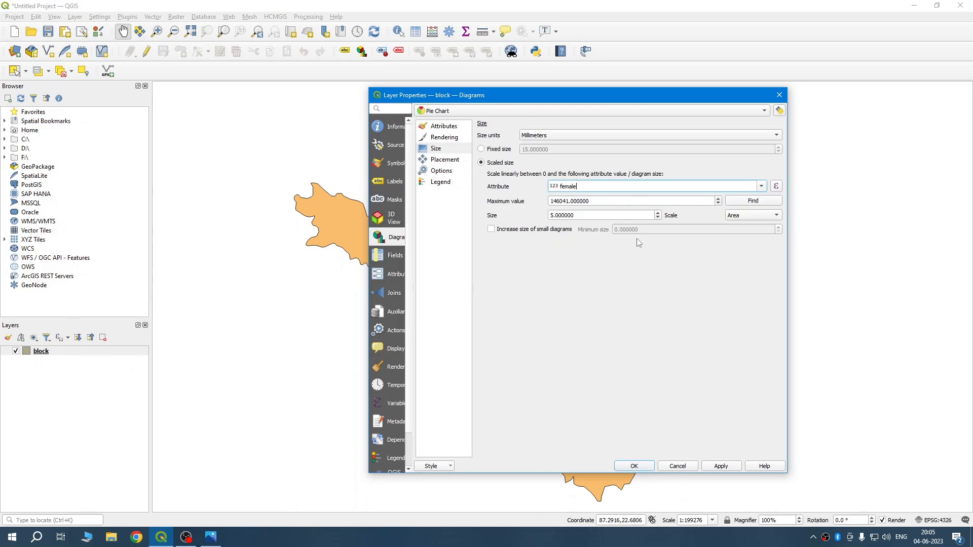
left_click(757, 204)
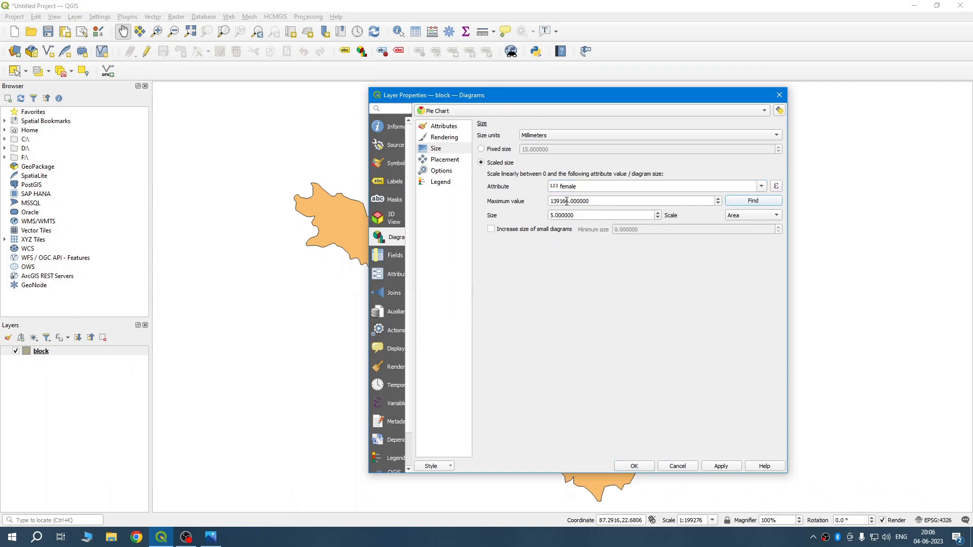
left_click(762, 186)
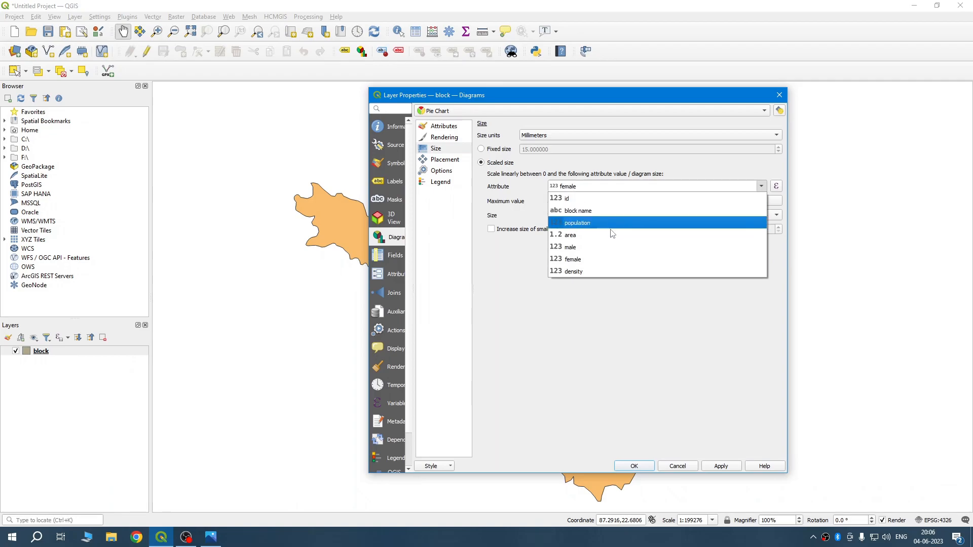
left_click(565, 248)
left_click(753, 203)
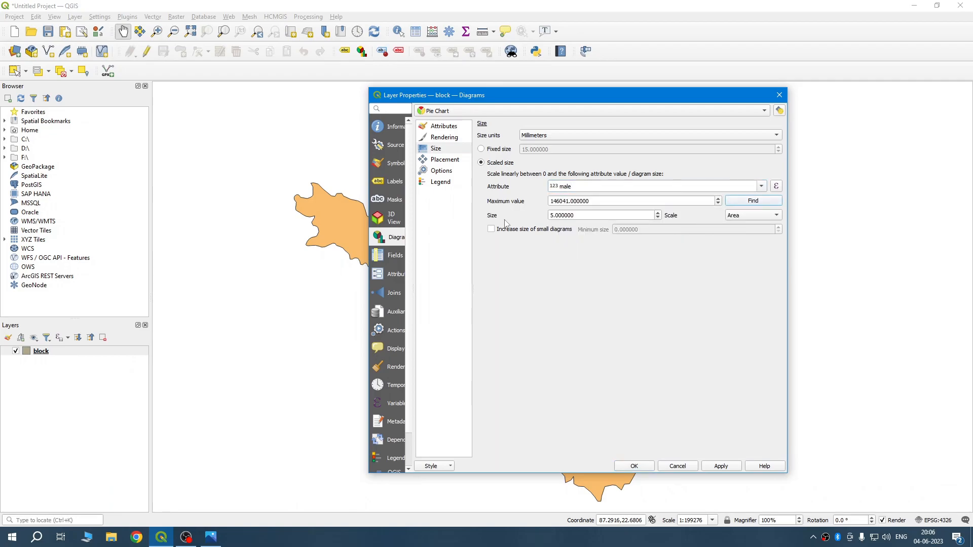
Step: Set the scaled pie chart size to 10, enable showing all labels for all layers including colliding objects, and apply the diagrams
left_click_drag(580, 216, 545, 213)
type("10")
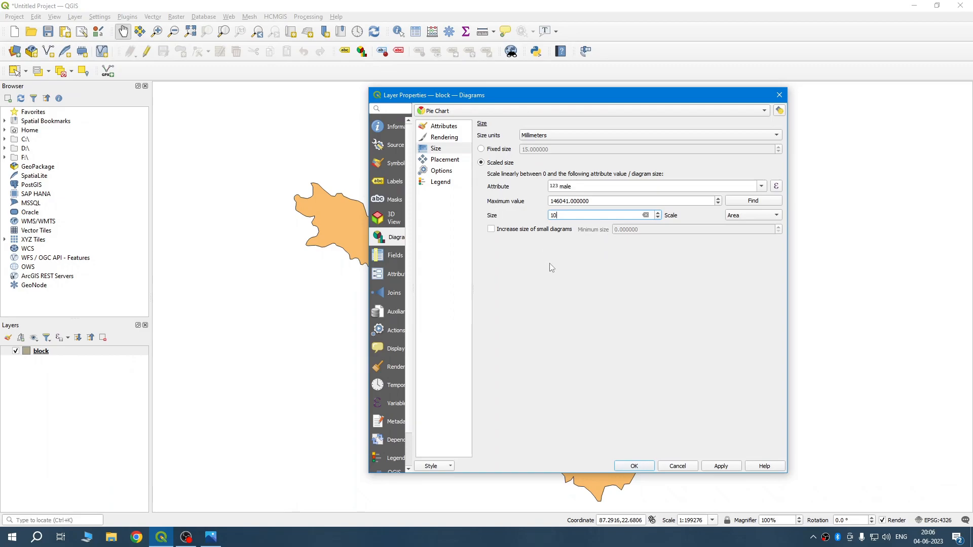
left_click(779, 111)
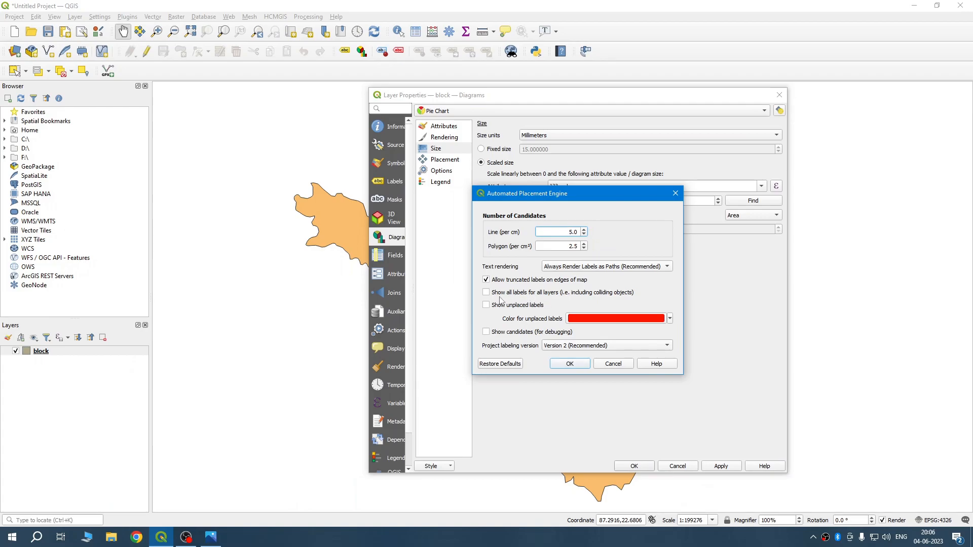
left_click(487, 293)
left_click(568, 364)
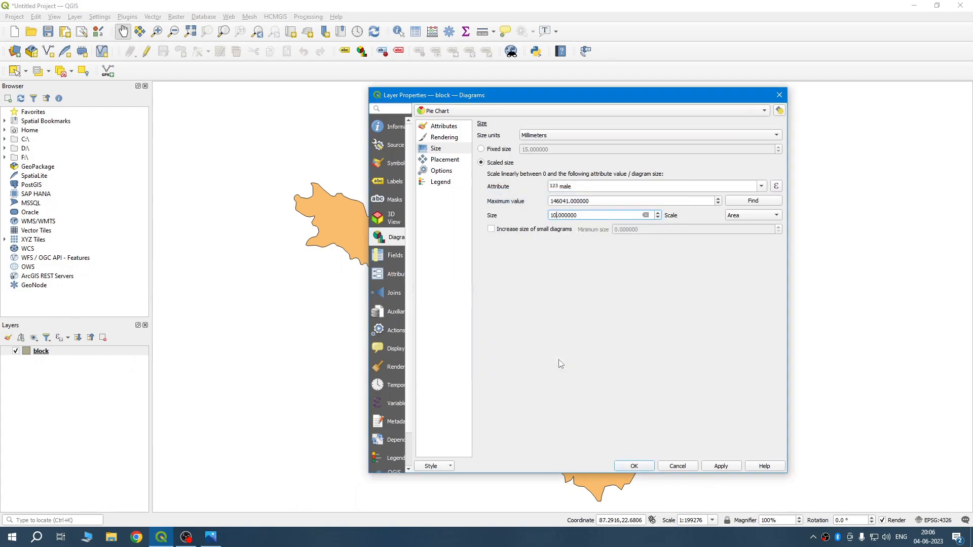
left_click(722, 467)
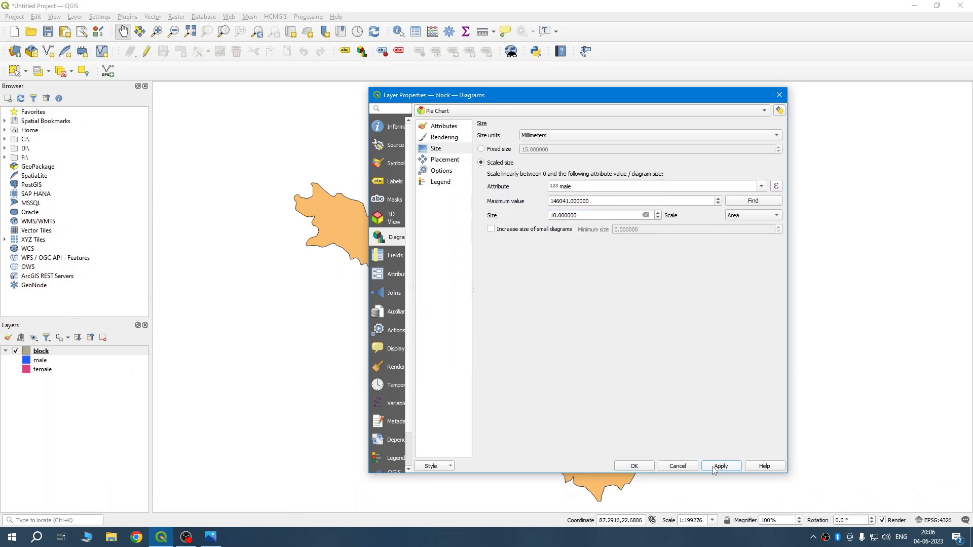
left_click_drag(597, 96, 863, 35)
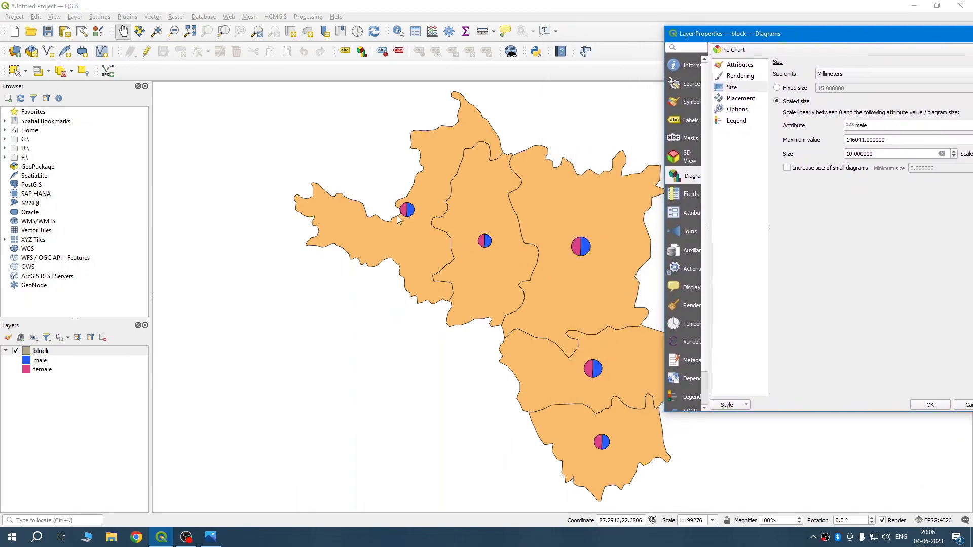
Step: Set the scaled pie chart size to 15, apply it and close the block layer's properties
left_click_drag(837, 37, 657, 36)
left_click_drag(694, 153, 667, 154)
type("15")
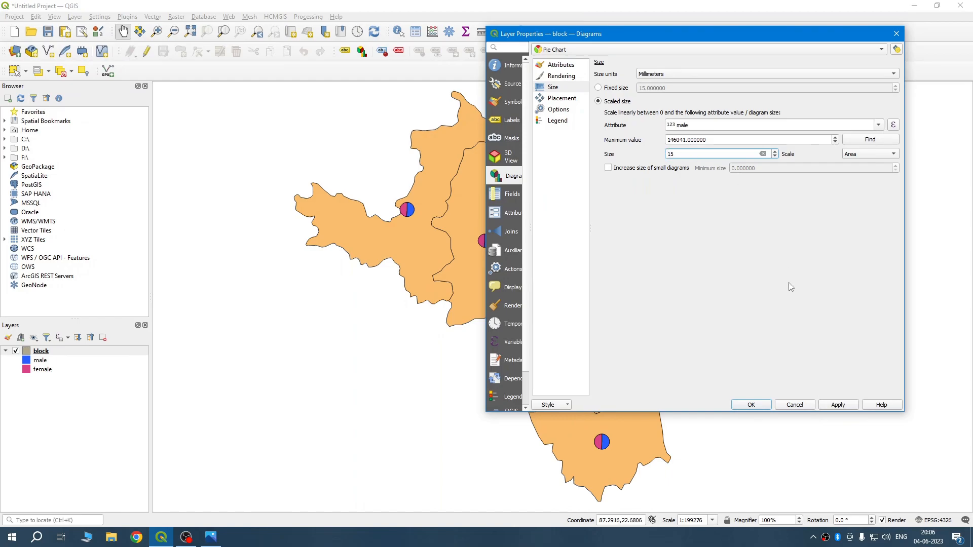
left_click(834, 408)
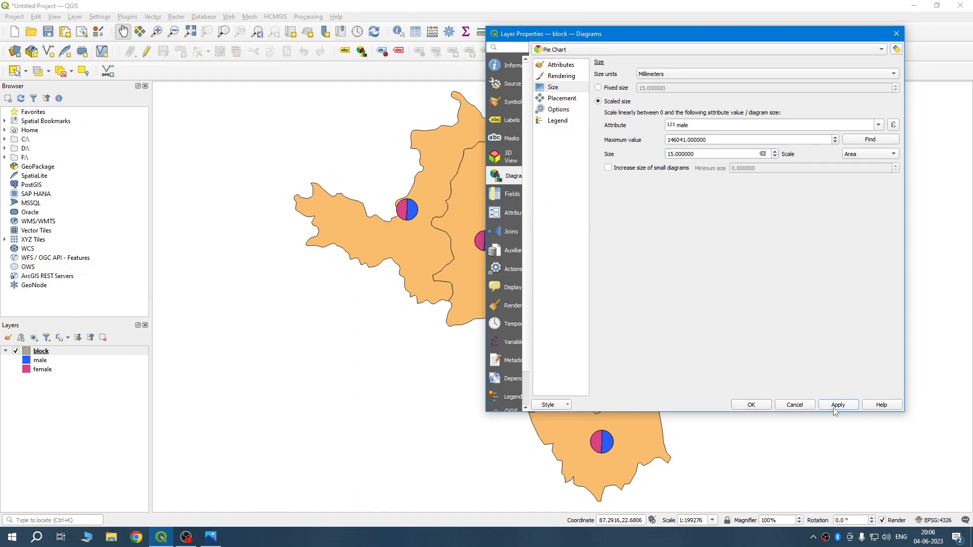
left_click(751, 404)
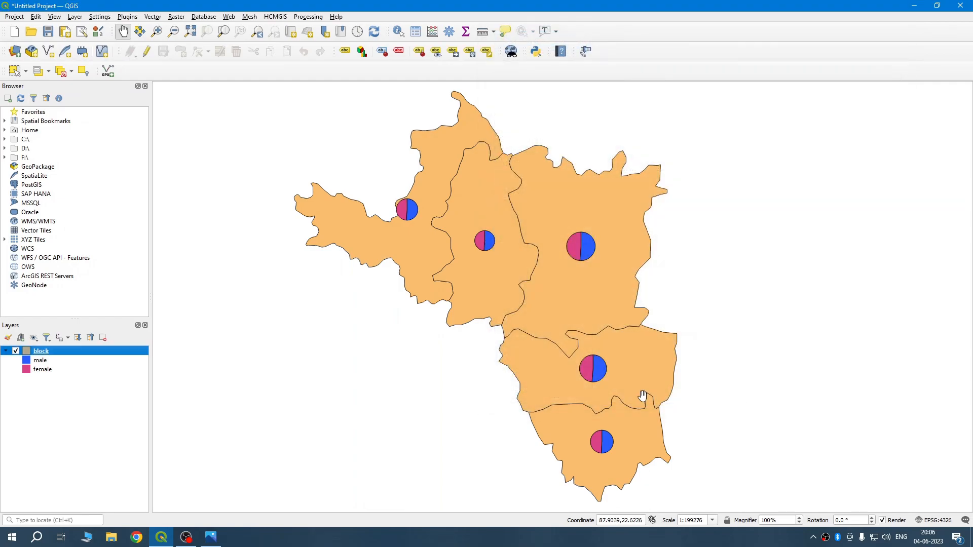
Step: Turn on single labels for the block layer, using the block name field as the label value
left_click_drag(478, 308, 457, 304)
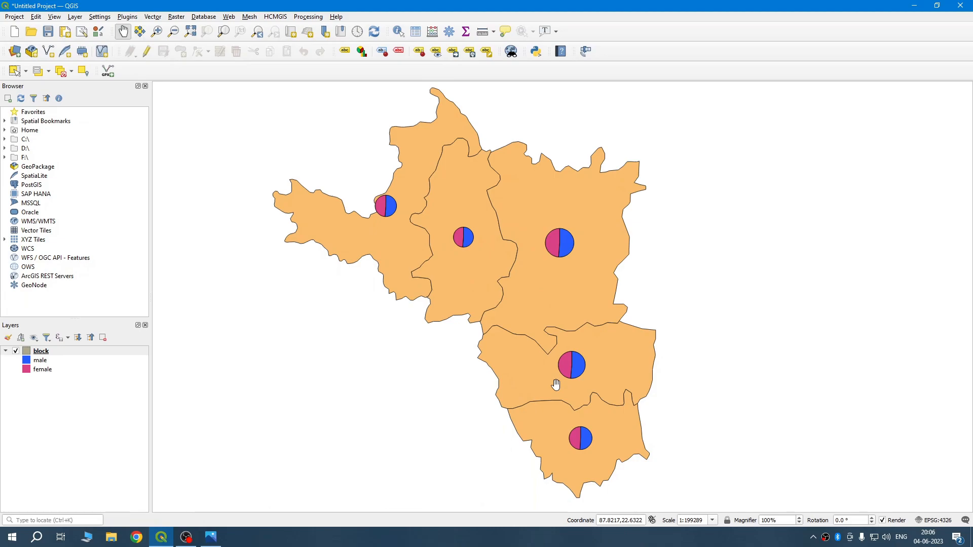
right_click(50, 355)
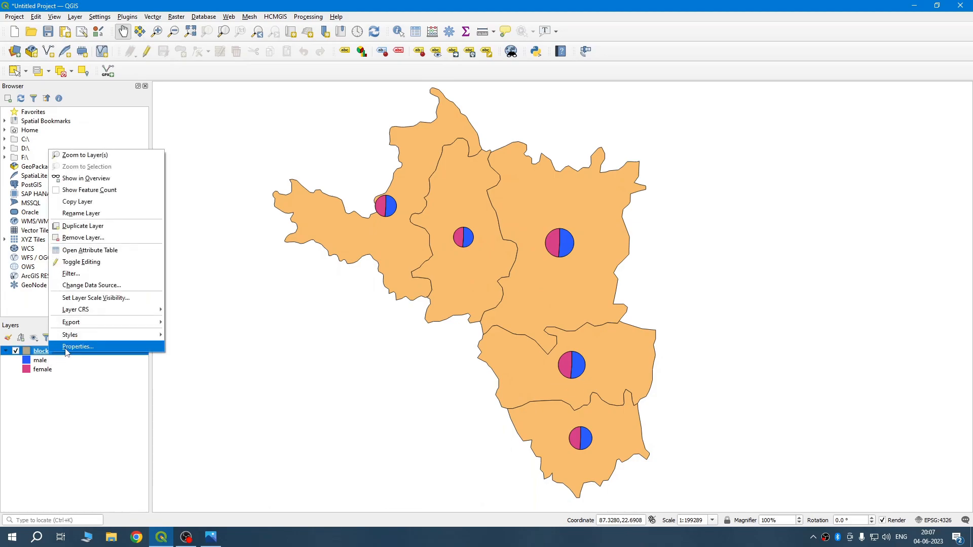
left_click(67, 347)
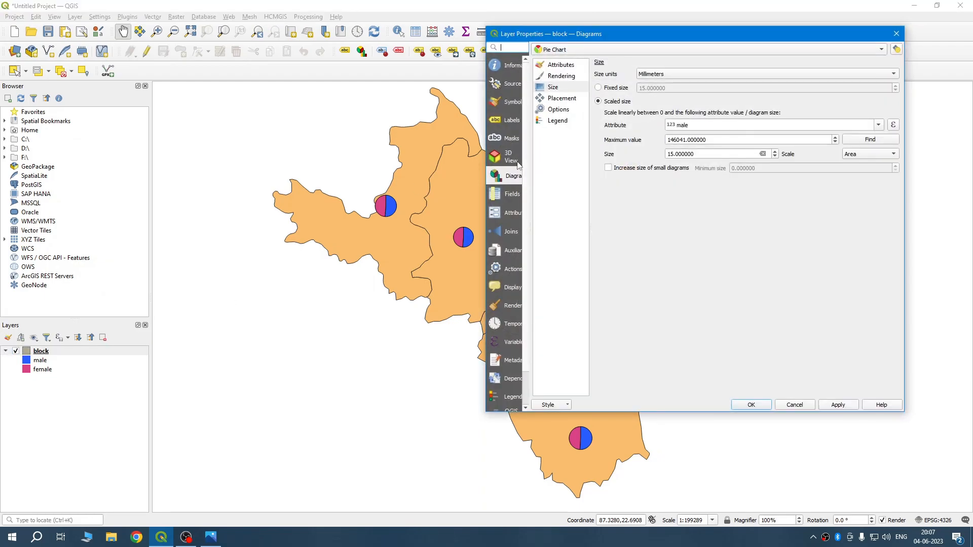
left_click(513, 121)
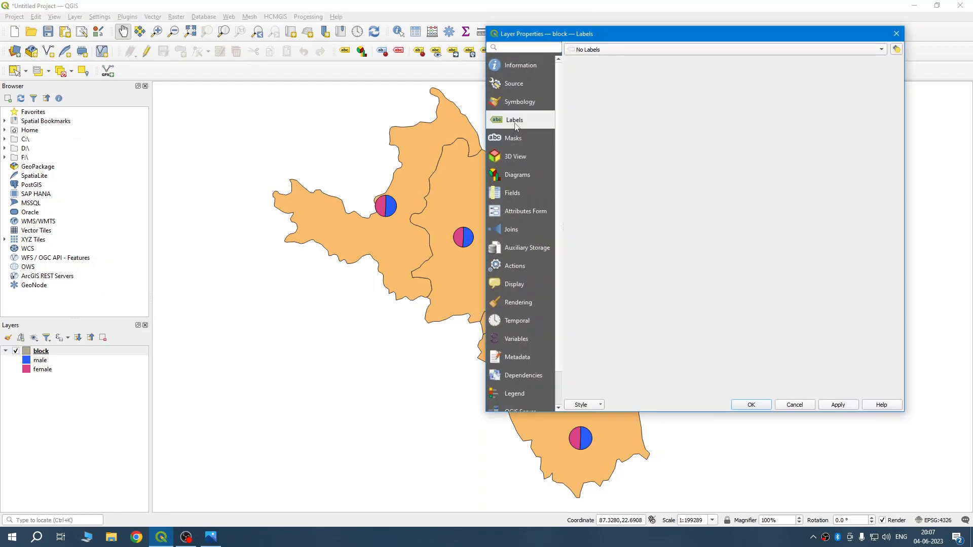
left_click(593, 50)
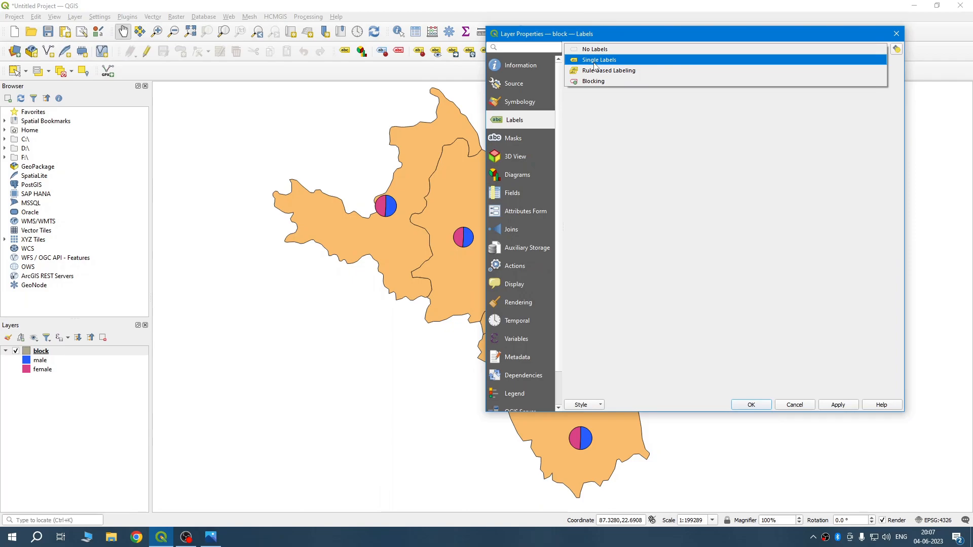
left_click(595, 61)
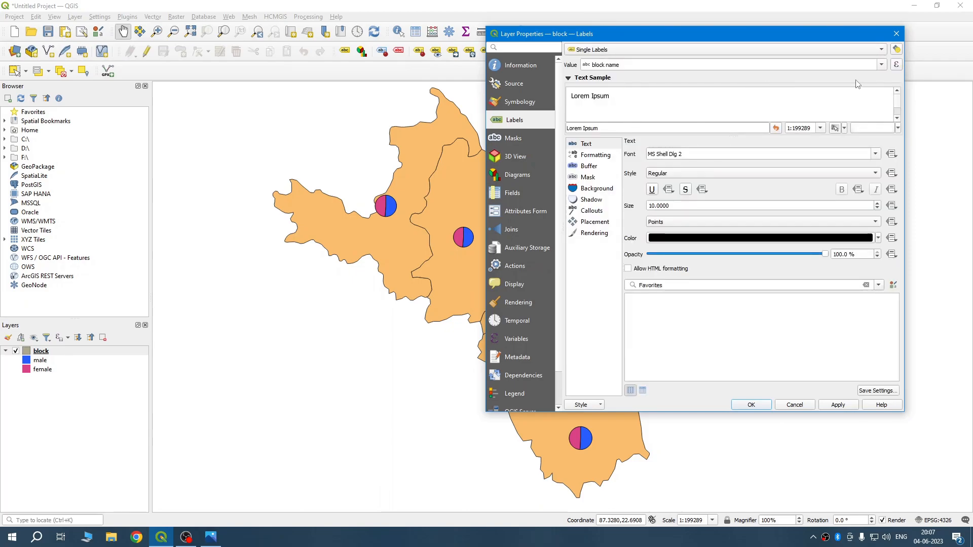
left_click(882, 66)
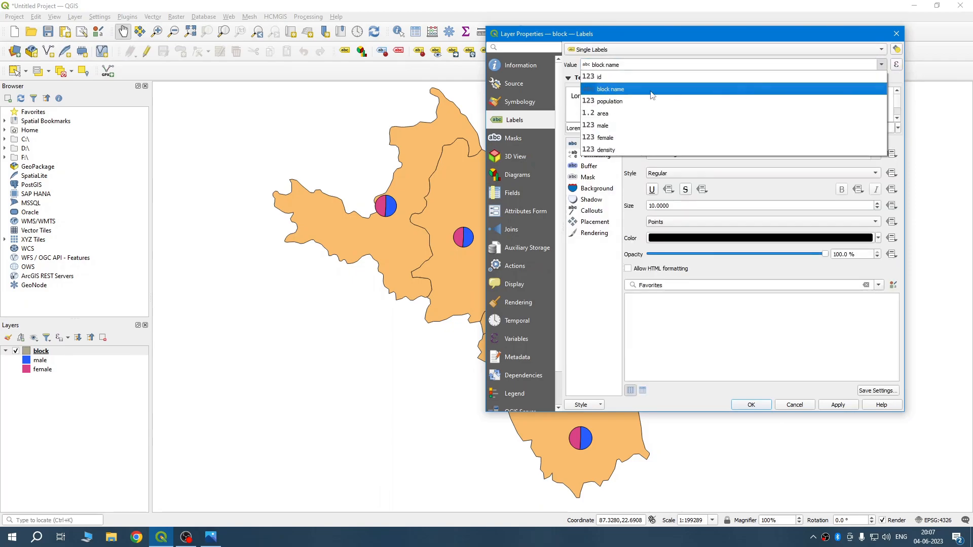
left_click(624, 90)
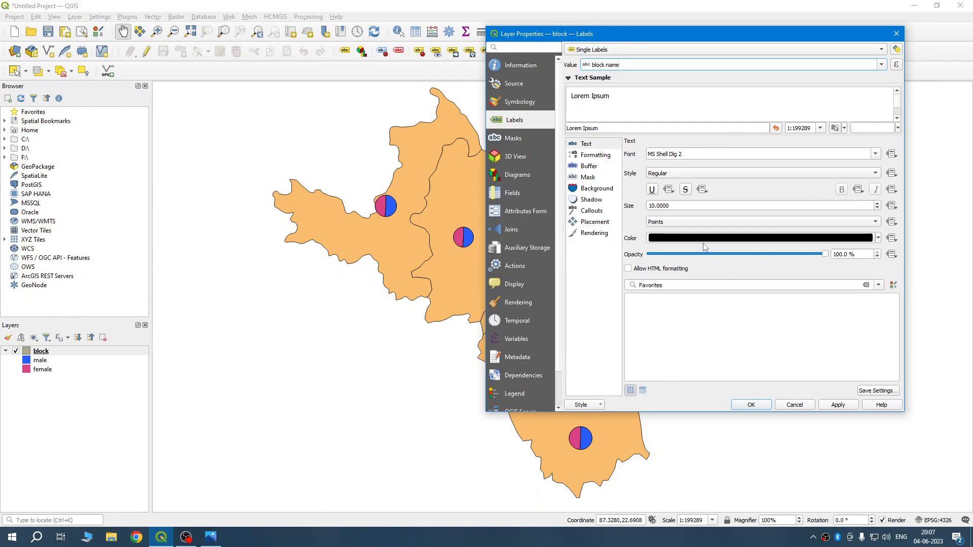
Step: Set the block labels' text style to Bold and apply it to the map
left_click(590, 145)
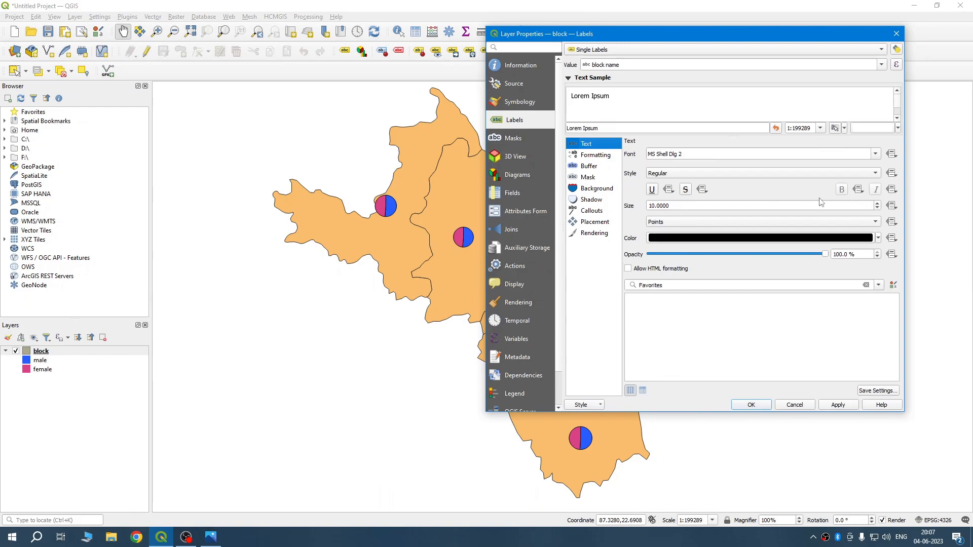
left_click(845, 190)
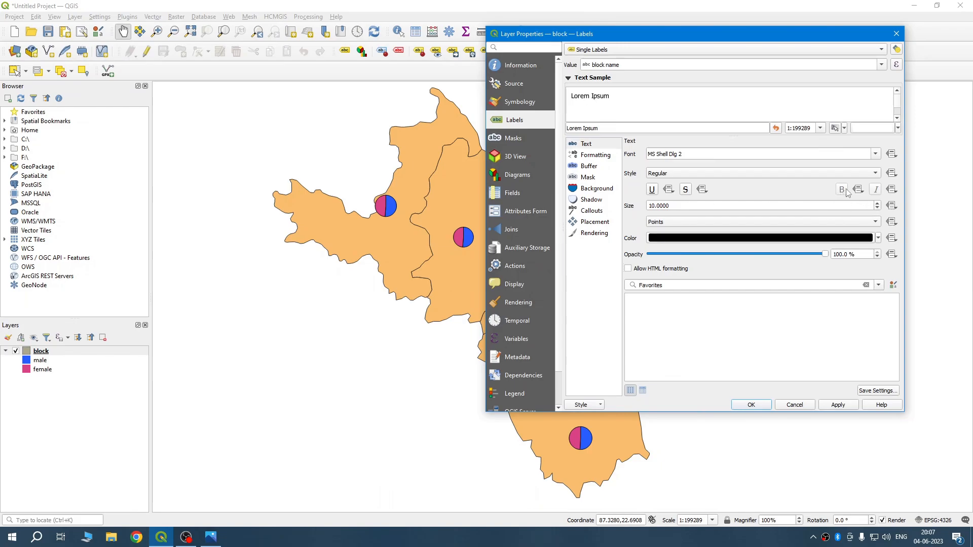
left_click(715, 176)
left_click(656, 189)
left_click(838, 405)
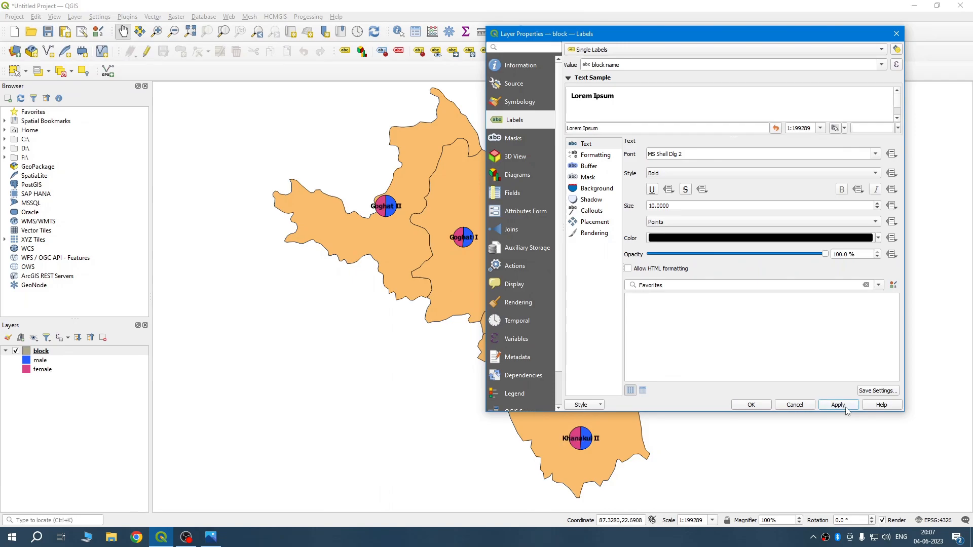
Step: Set the block labels' placement mode to Horizontal, apply it and close the layer properties
left_click_drag(641, 41, 758, 34)
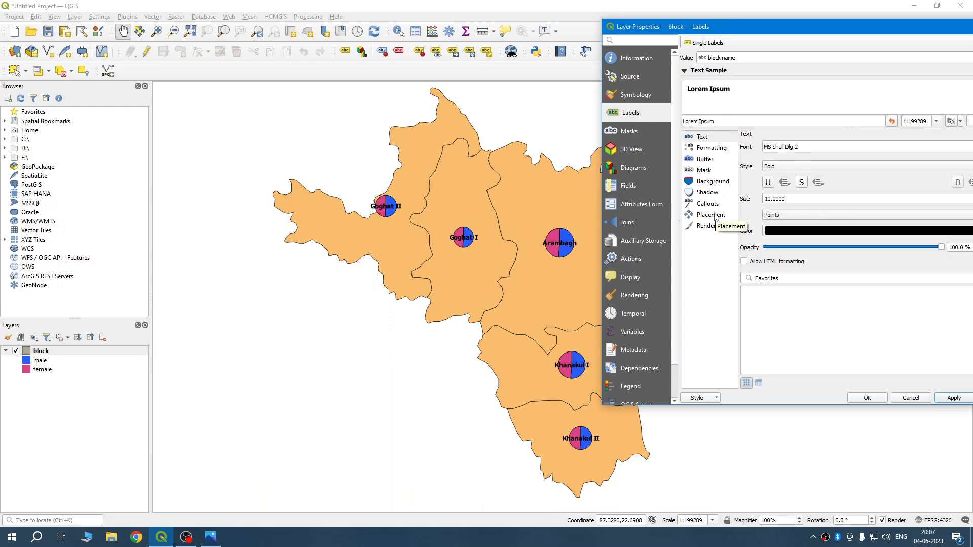
left_click_drag(725, 31, 695, 30)
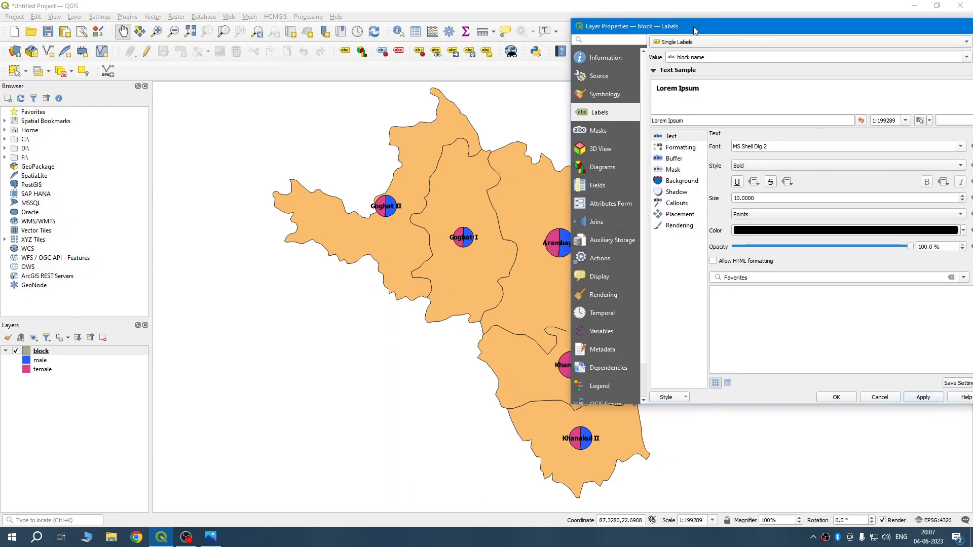
left_click(685, 215)
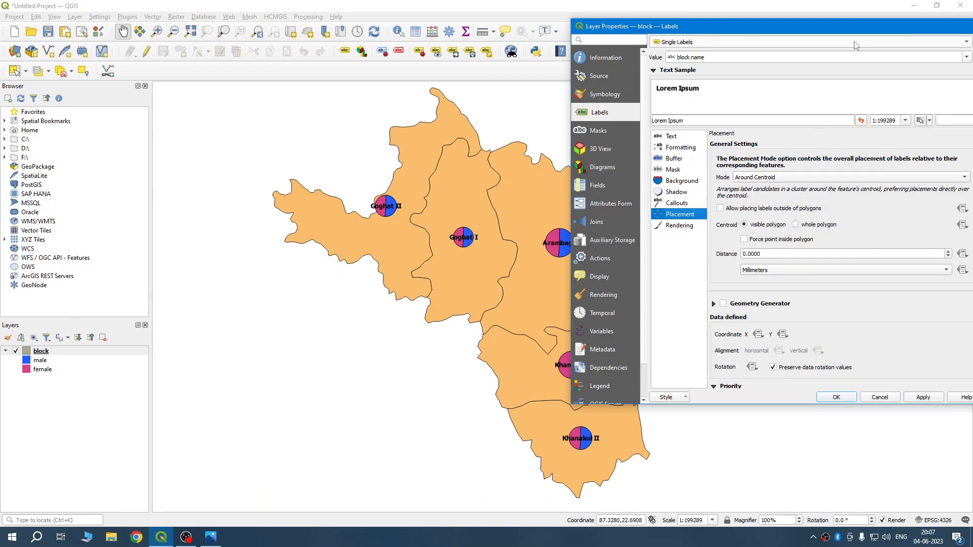
left_click_drag(831, 31, 777, 32)
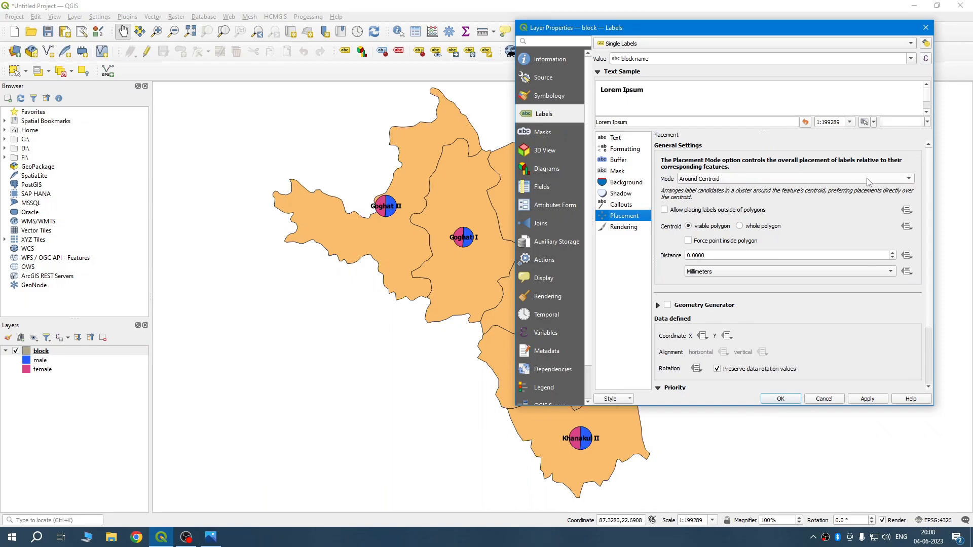
left_click(910, 181)
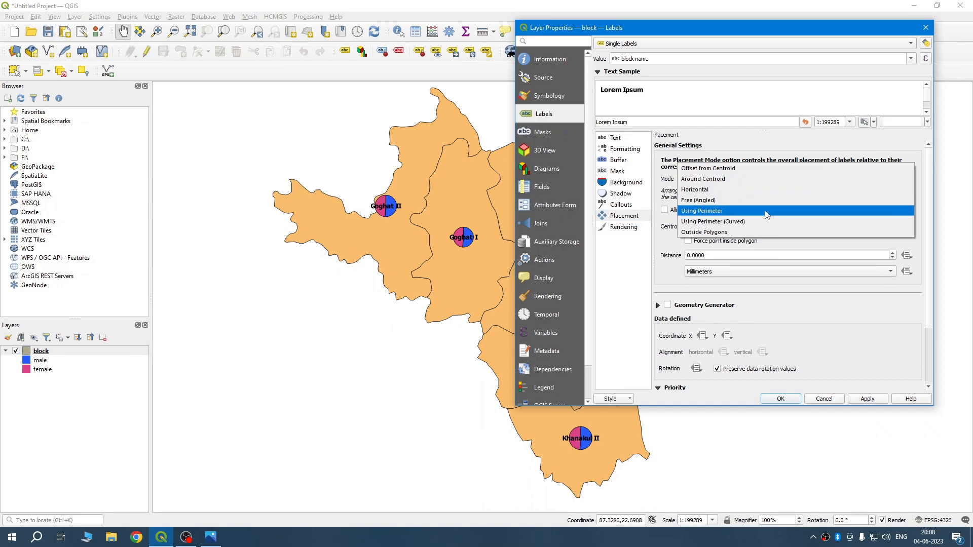
left_click(700, 191)
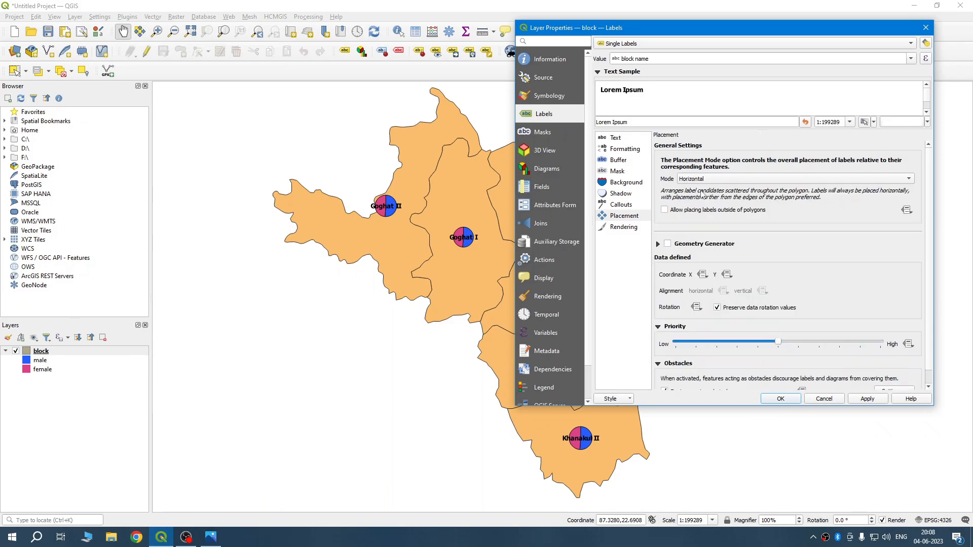
left_click(862, 401)
left_click(780, 399)
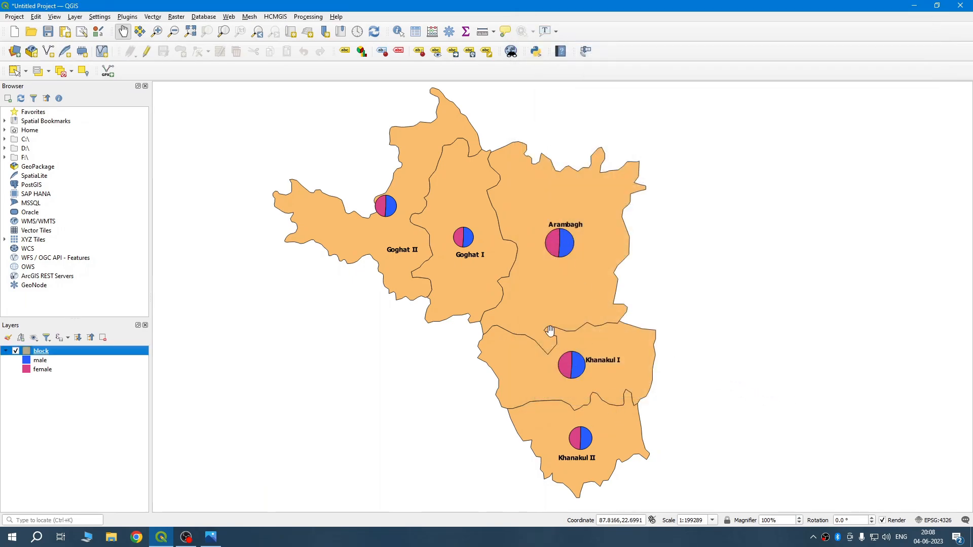
Step: Save the project under the name "pie chart" in the qgis folder on the Desktop
left_click_drag(547, 330, 507, 327)
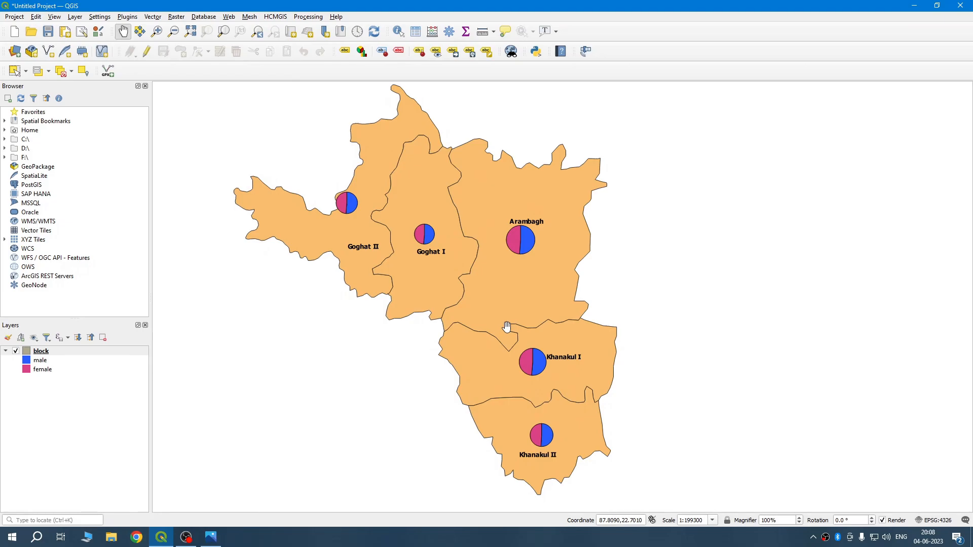
scroll(507, 327, "up", 1)
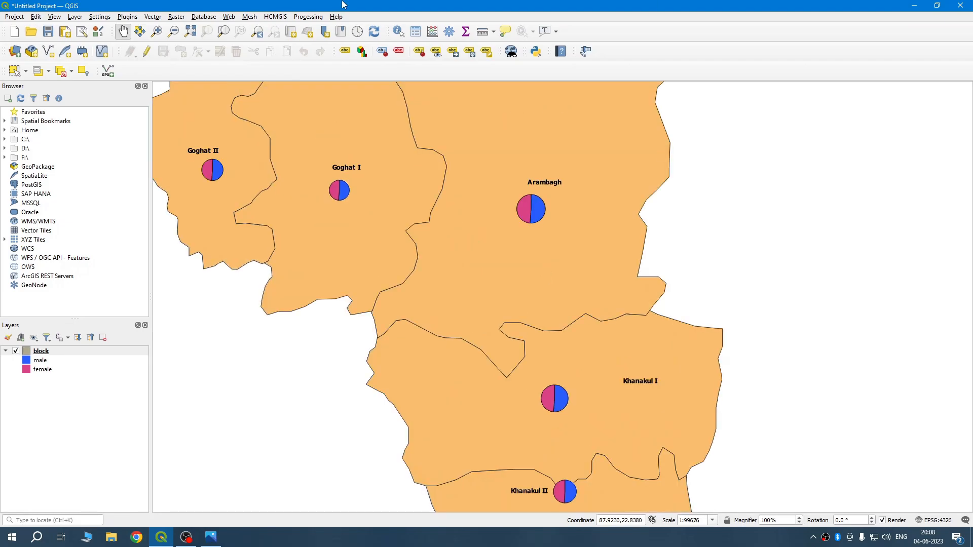
scroll(383, 295, "down", 1)
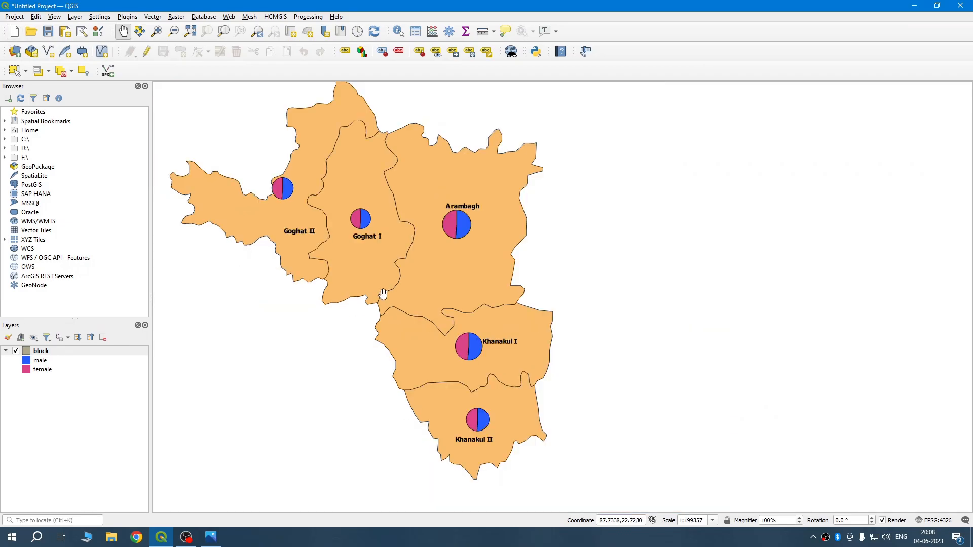
left_click(15, 17)
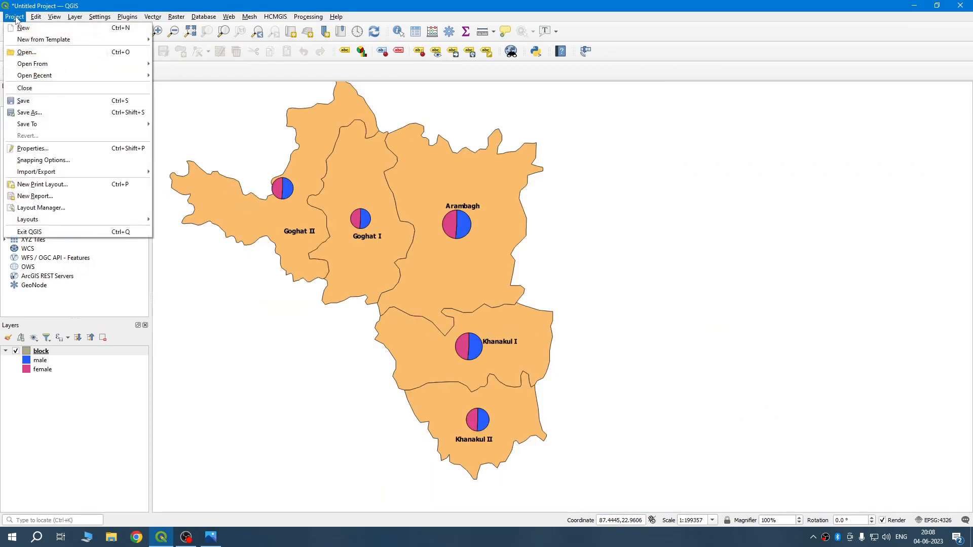
left_click(35, 111)
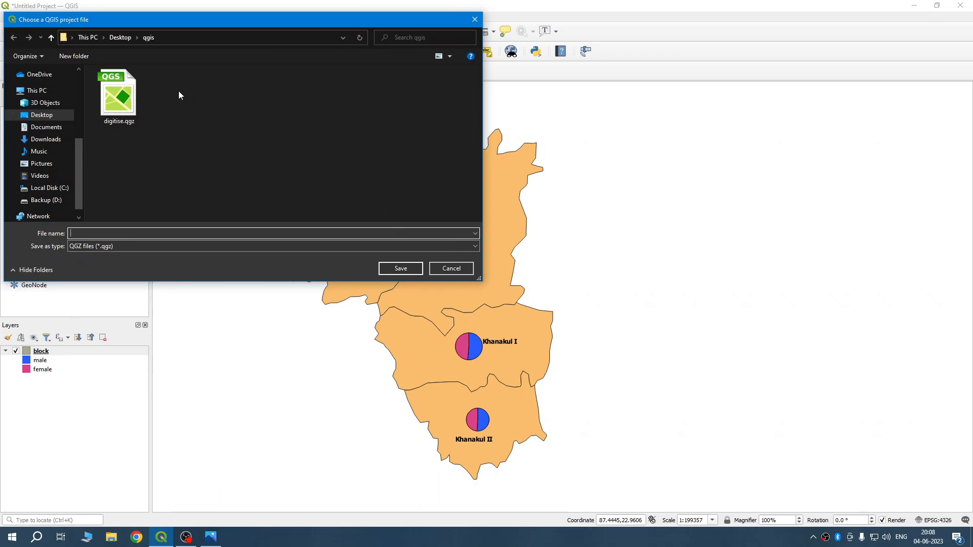
type("pie chart")
left_click(400, 270)
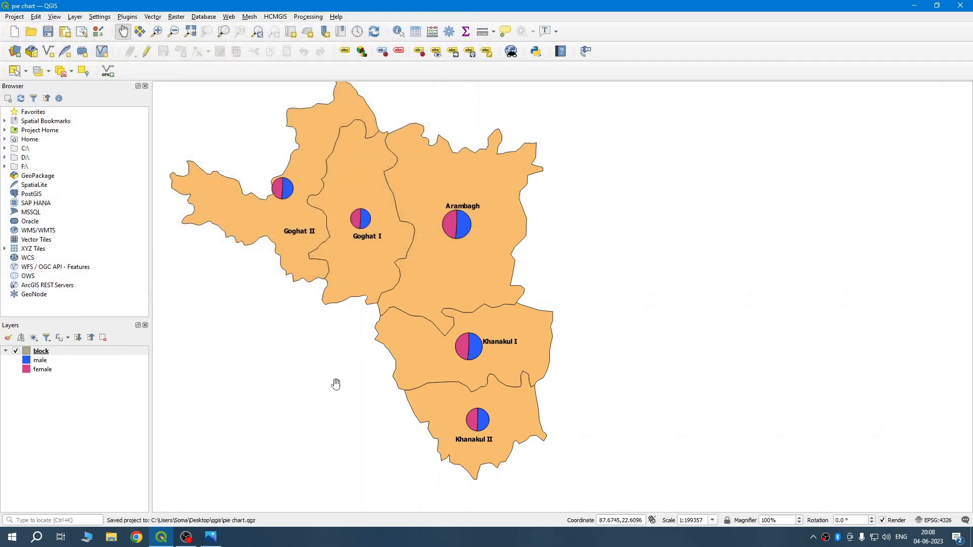
Step: Start a new project and add block.shp from the qgis folder as a vector layer
left_click(15, 32)
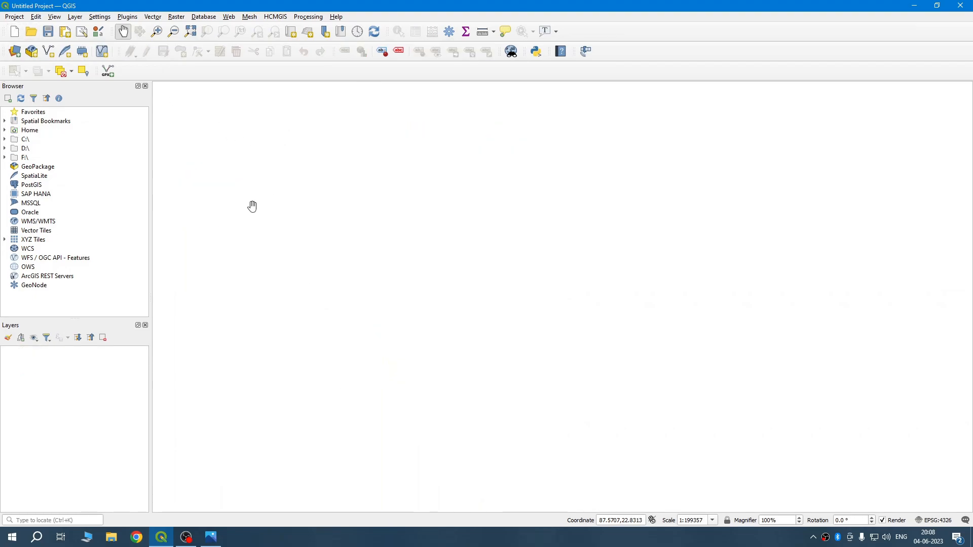
left_click(76, 18)
mouse_move(153, 53)
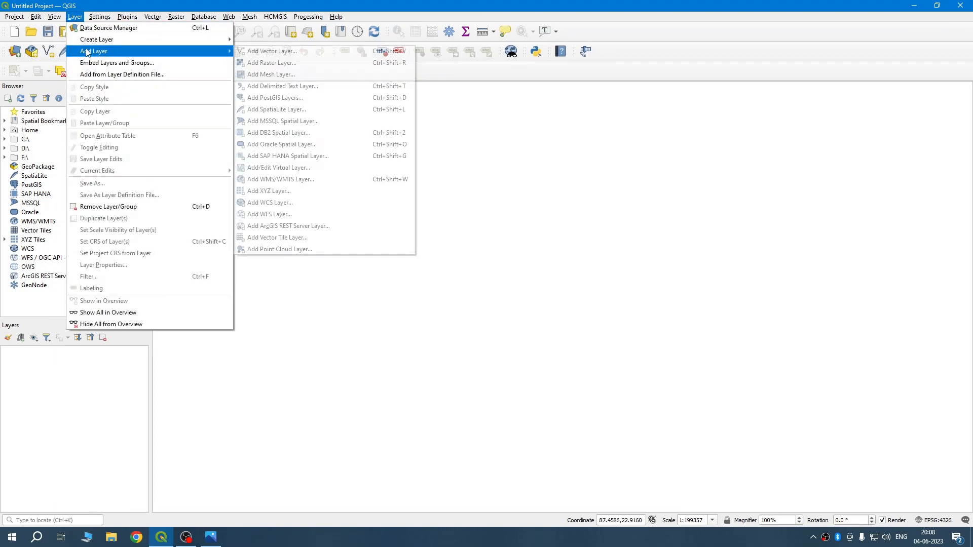
left_click(266, 52)
left_click(734, 232)
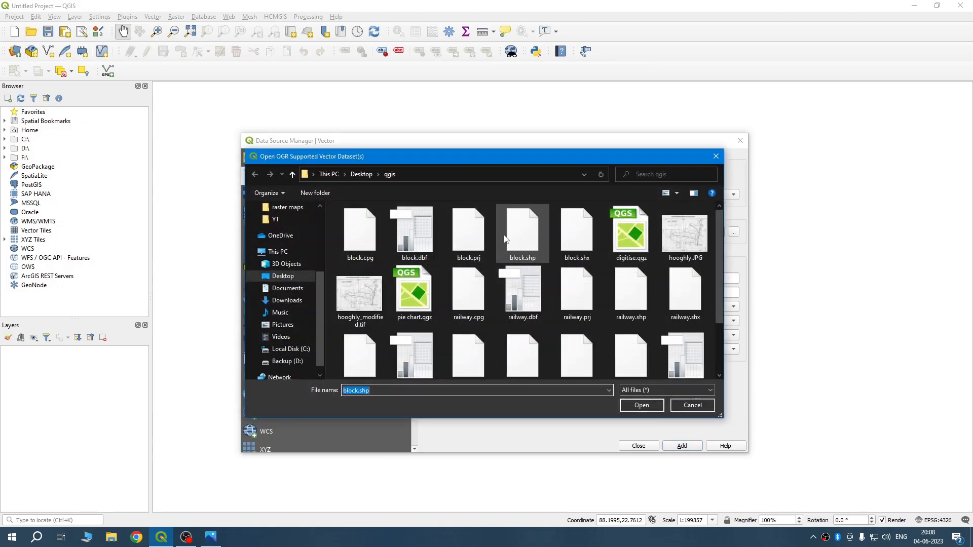
left_click(518, 238)
left_click(678, 451)
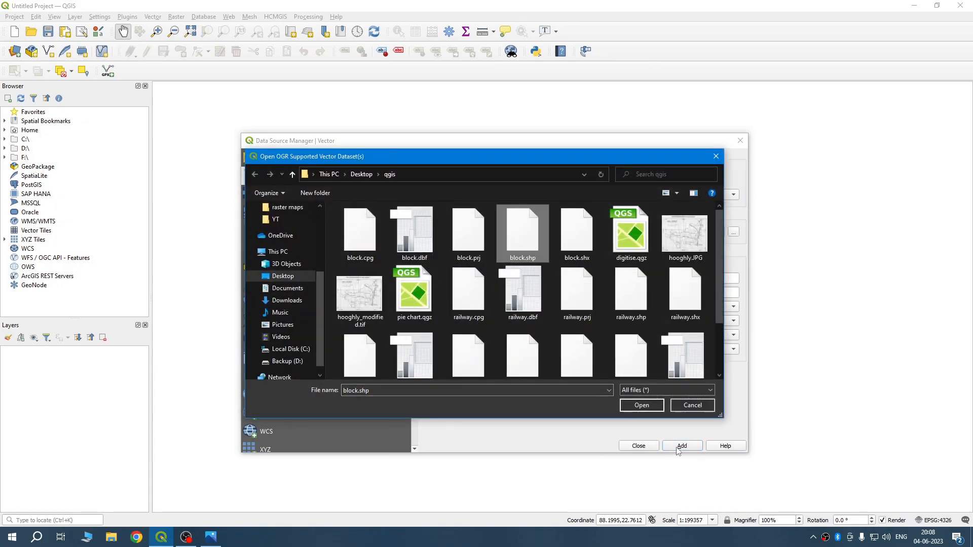
left_click(648, 409)
left_click(680, 446)
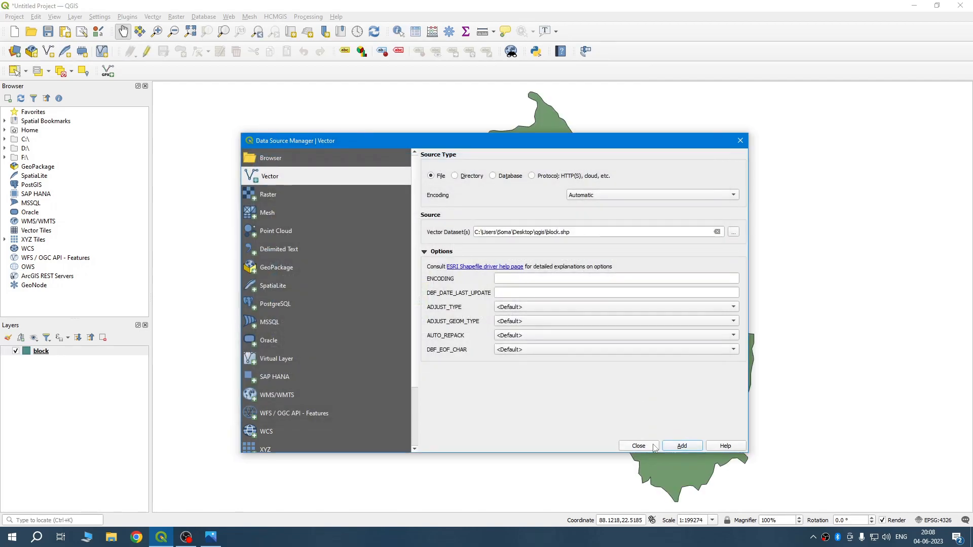
left_click(639, 446)
left_click_drag(666, 353, 612, 339)
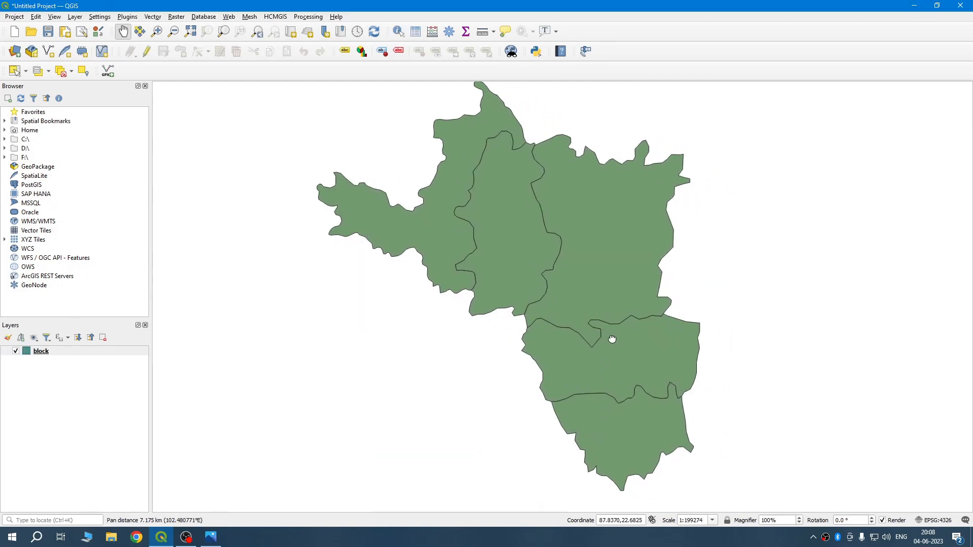
Step: Open the block layer's properties and set its diagram type to Histogram
right_click(54, 355)
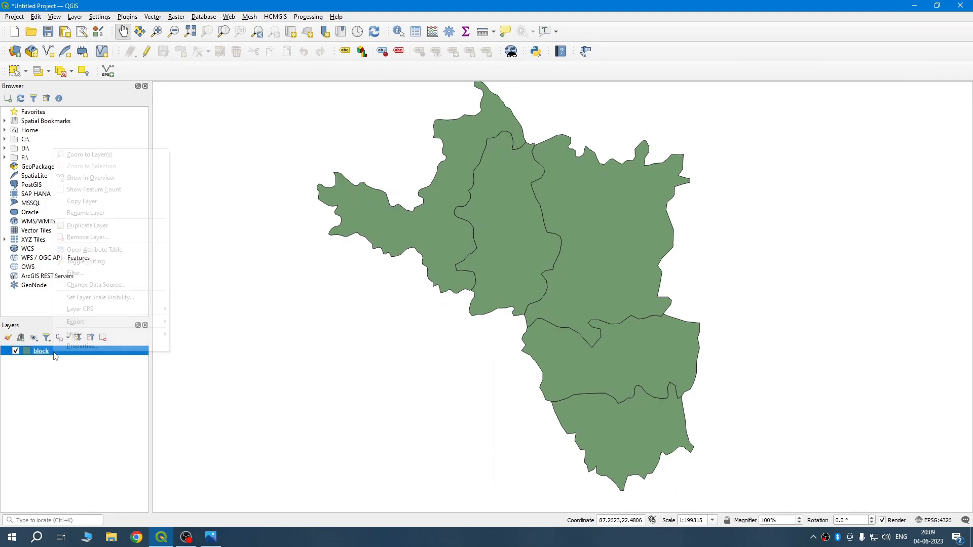
left_click(81, 347)
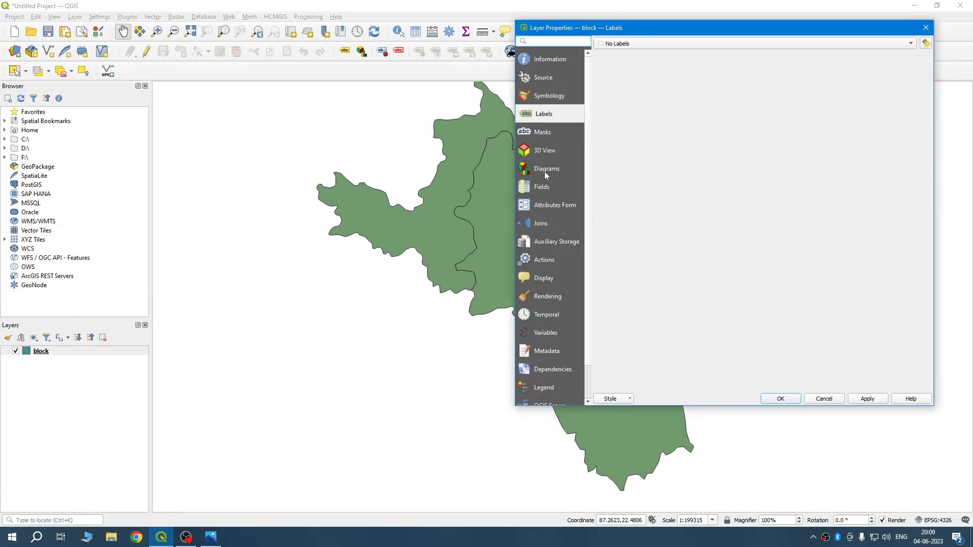
left_click(545, 172)
left_click(617, 45)
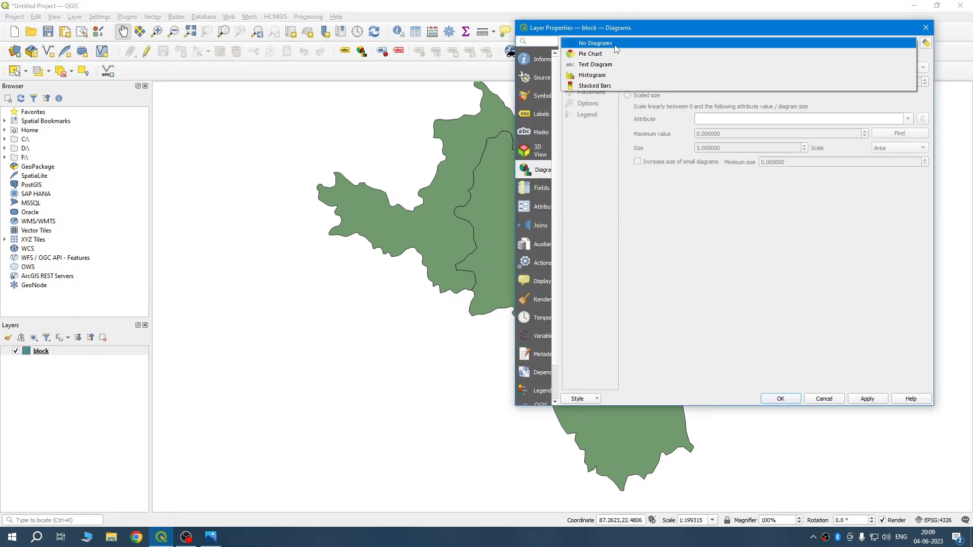
left_click(600, 79)
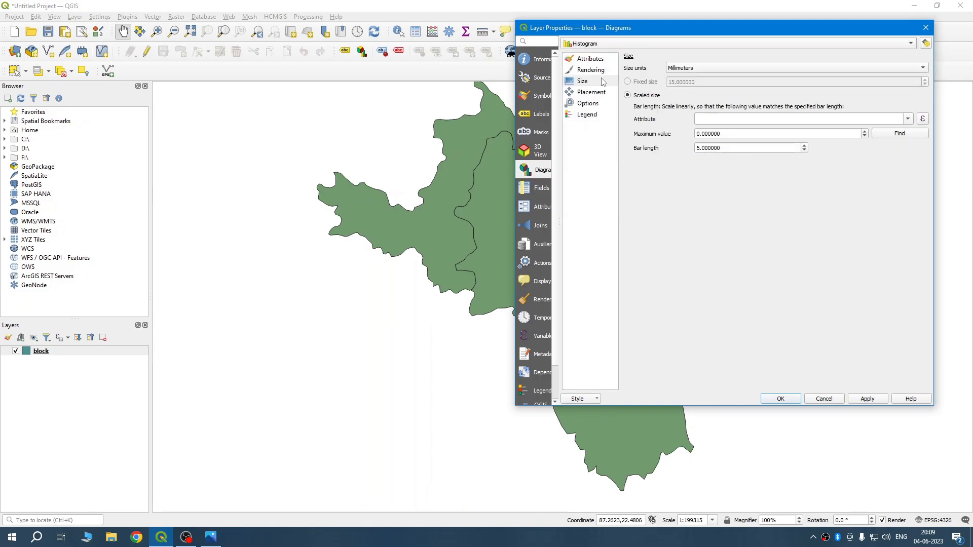
left_click(603, 46)
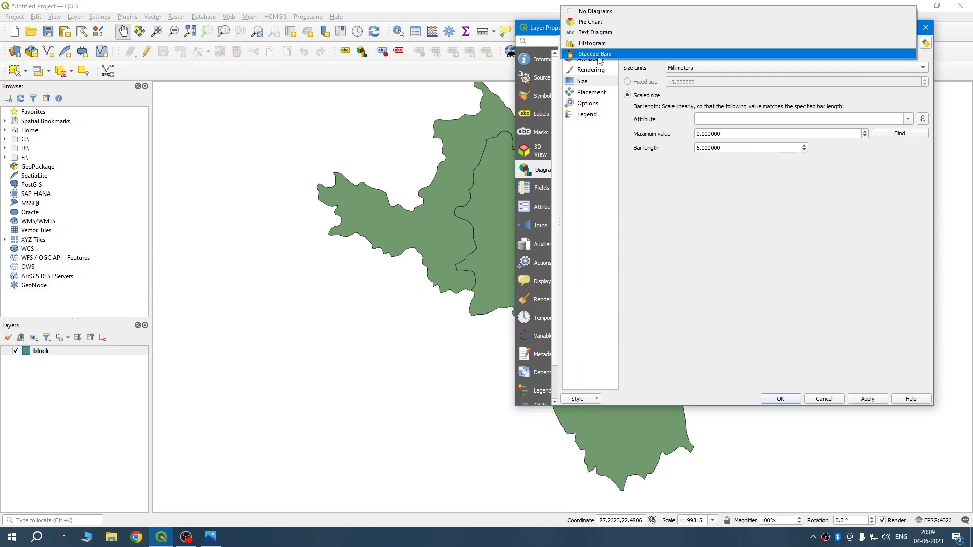
left_click(603, 46)
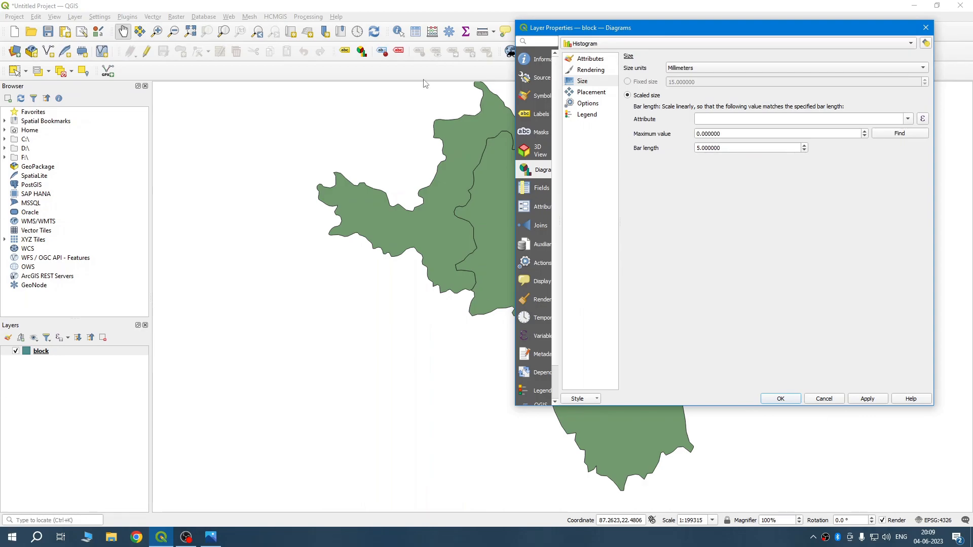
Step: Assign the male and female attributes to the block layer's histogram
left_click(590, 61)
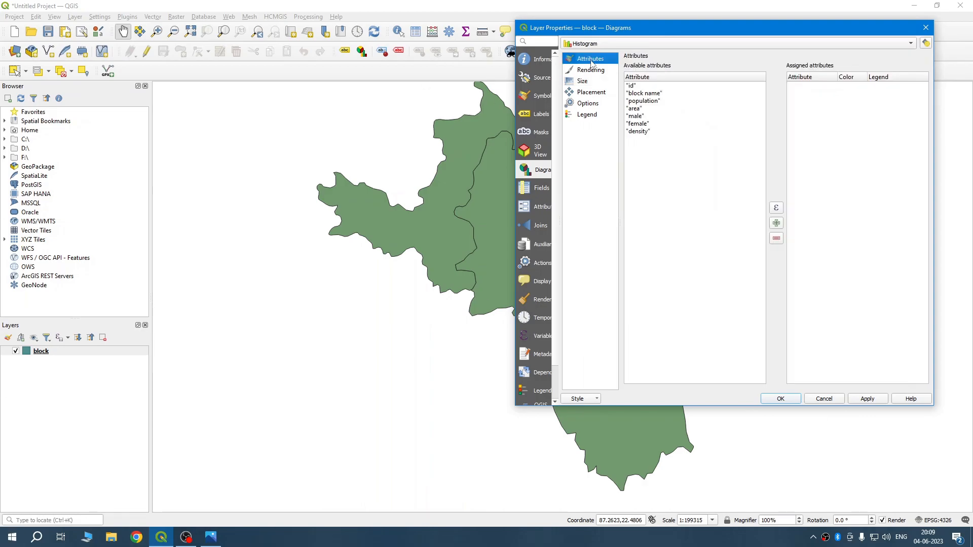
left_click(642, 117)
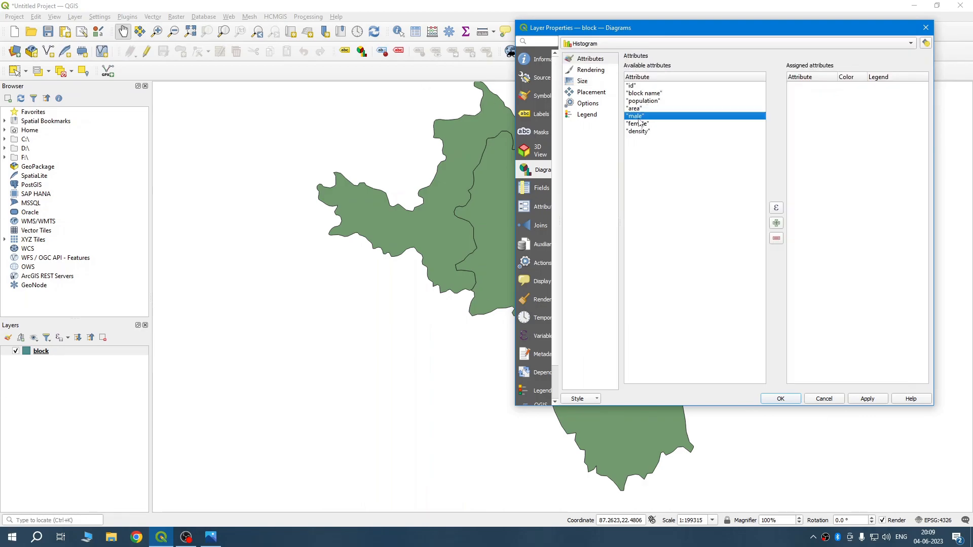
left_click(777, 223)
left_click(636, 124)
left_click(777, 223)
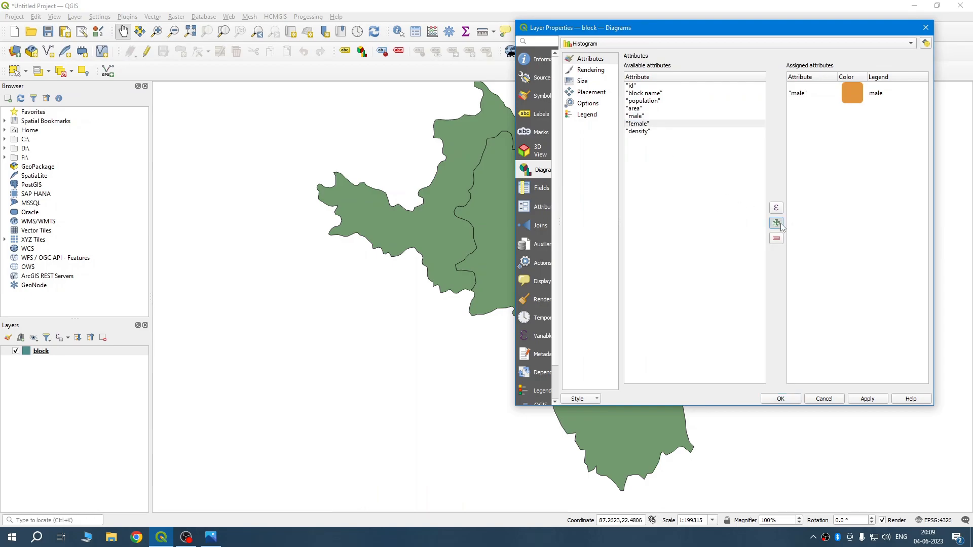
Step: Recolour the assigned histogram attributes, giving male the orange #ff973f and female a dark red
double_click(855, 95)
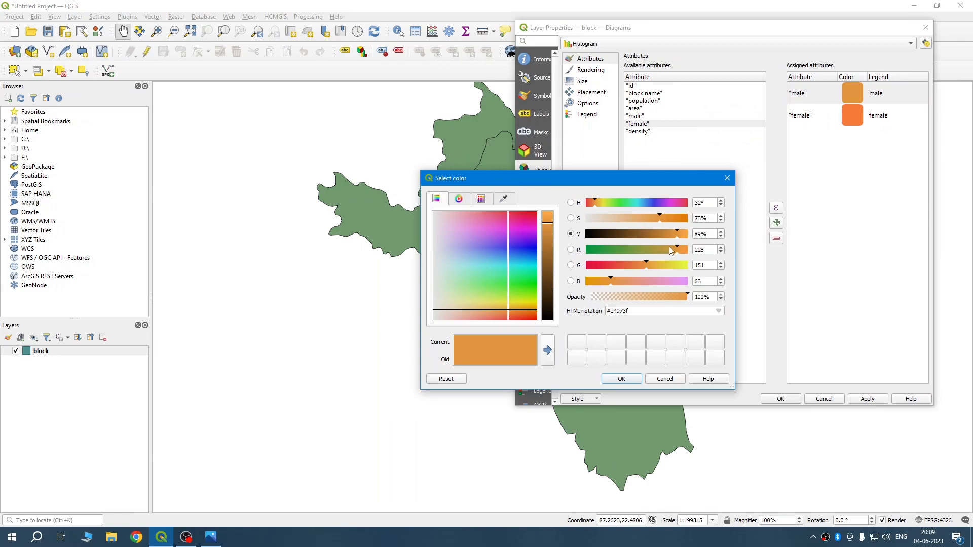
left_click_drag(681, 248, 693, 250)
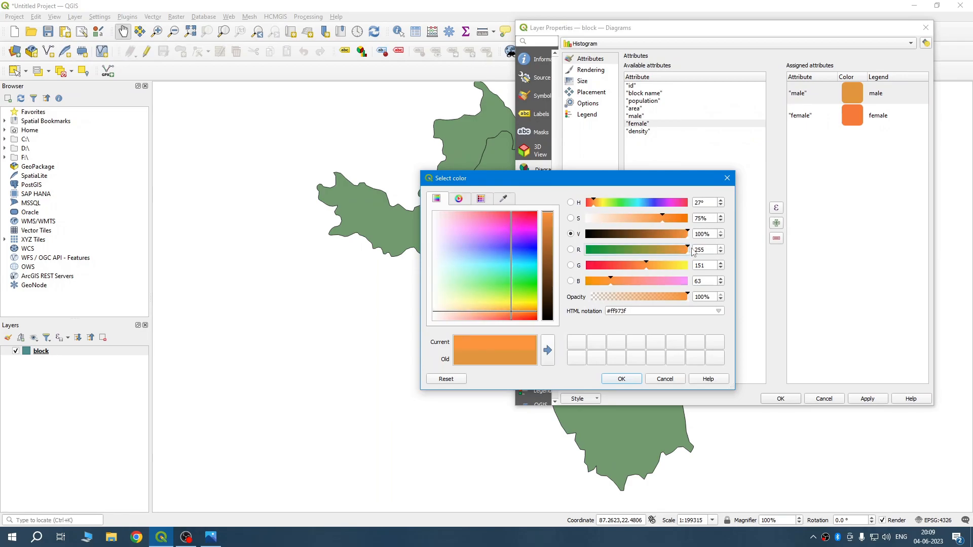
left_click(622, 379)
double_click(853, 115)
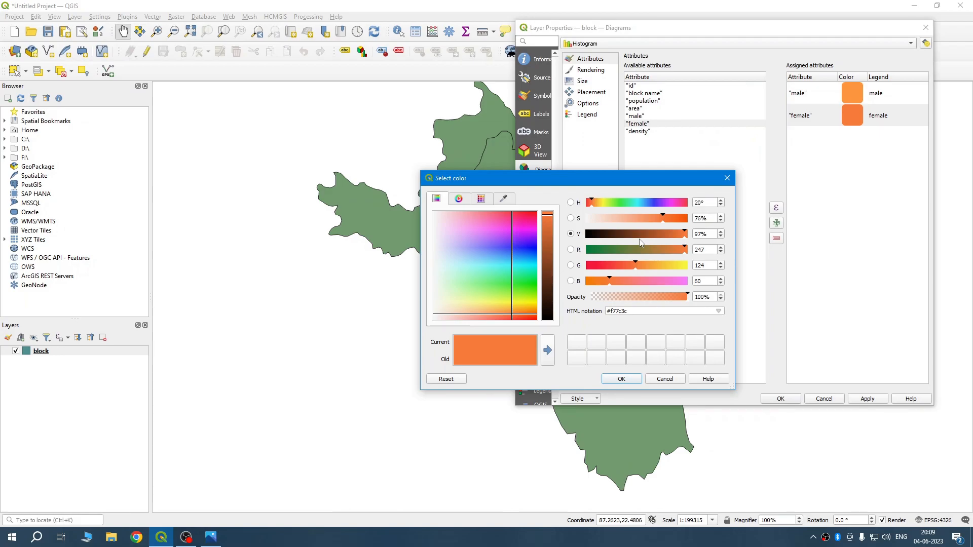
left_click_drag(512, 303, 519, 212)
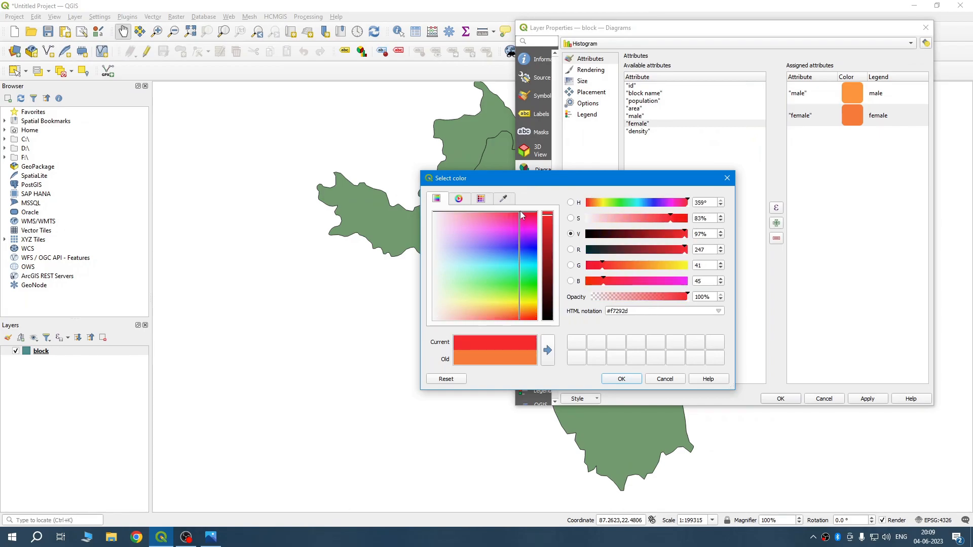
left_click(670, 234)
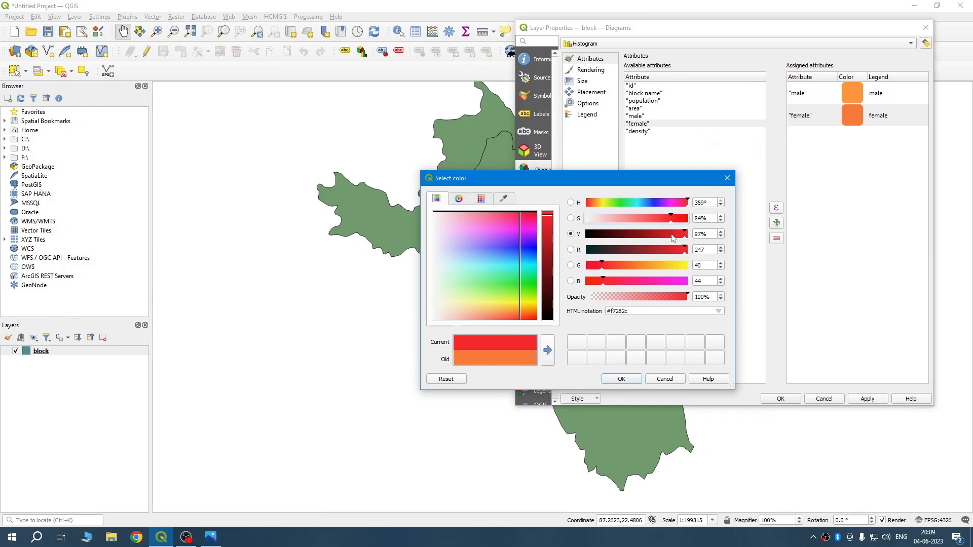
left_click(621, 380)
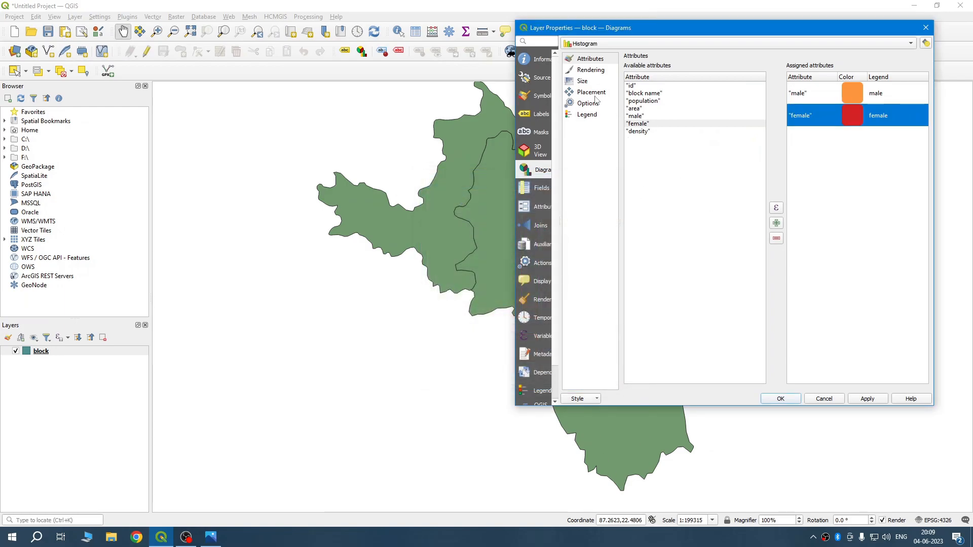
Step: Scale the histogram size by the male attribute using its found maximum value, with a bar length of 15 mm
left_click(588, 82)
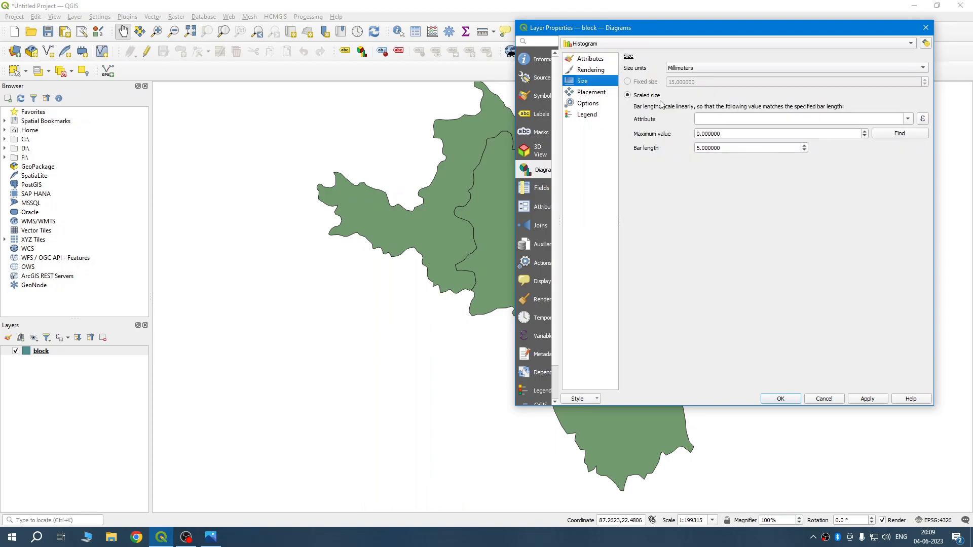
left_click(907, 119)
left_click(722, 178)
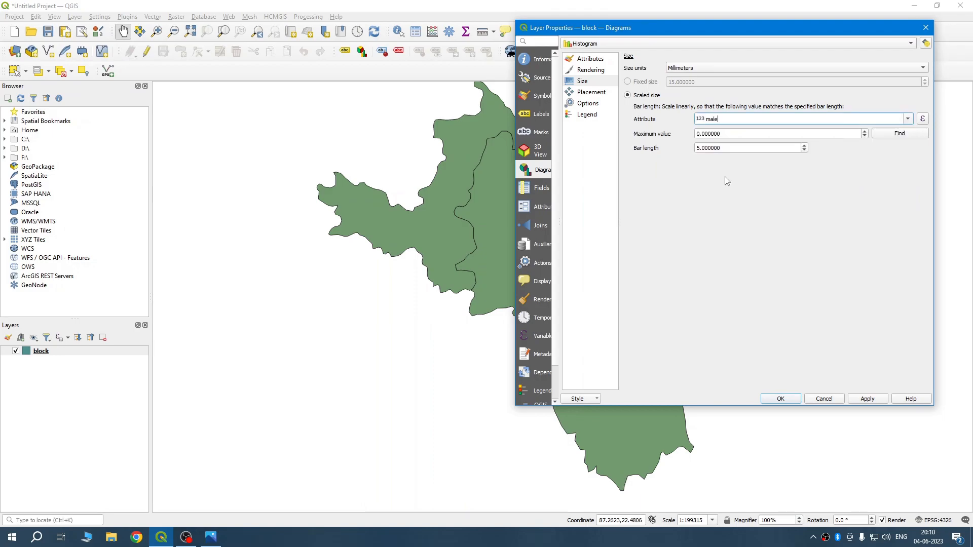
left_click(888, 134)
left_click_drag(726, 150, 684, 150)
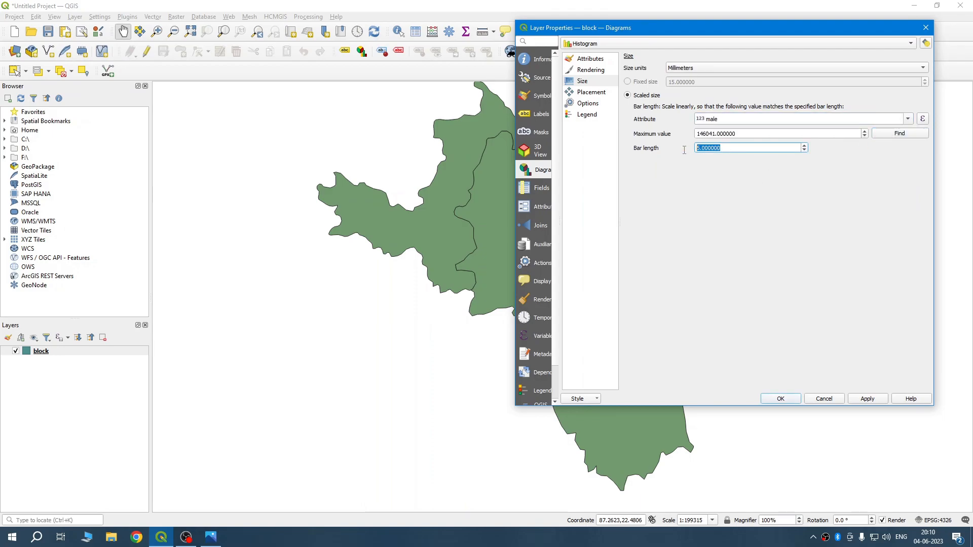
type("15")
Step: Enable showing all labels for all layers in the placement engine and apply the histogram to the map
left_click(927, 43)
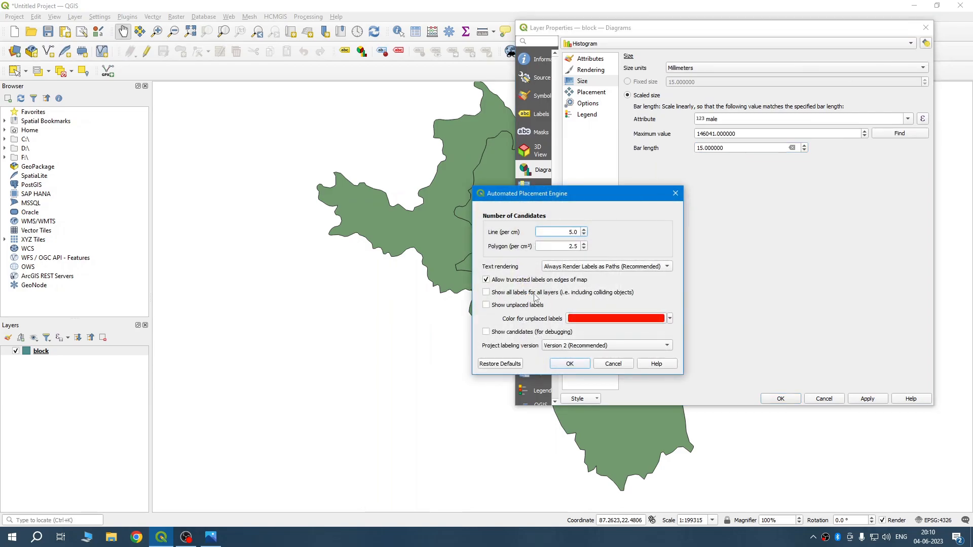
left_click(486, 293)
left_click(579, 364)
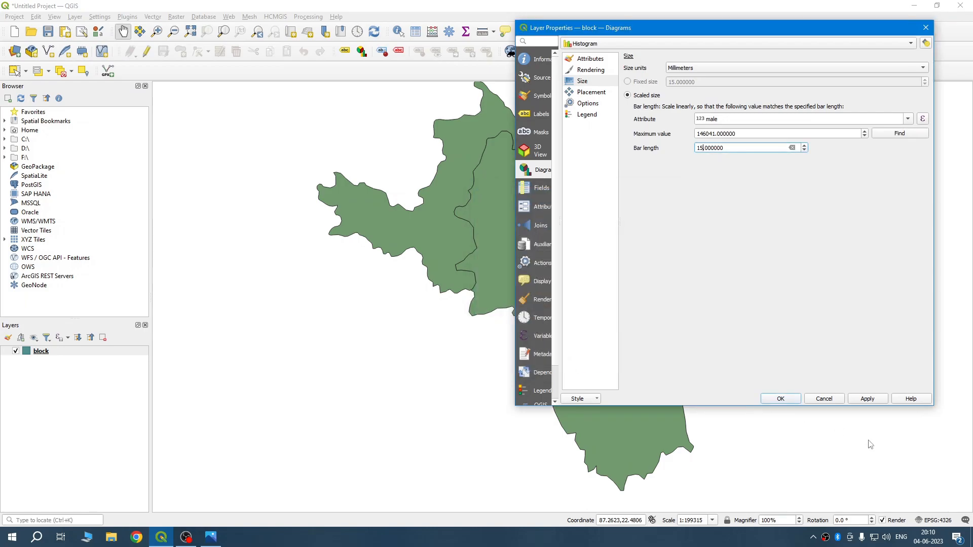
left_click(875, 400)
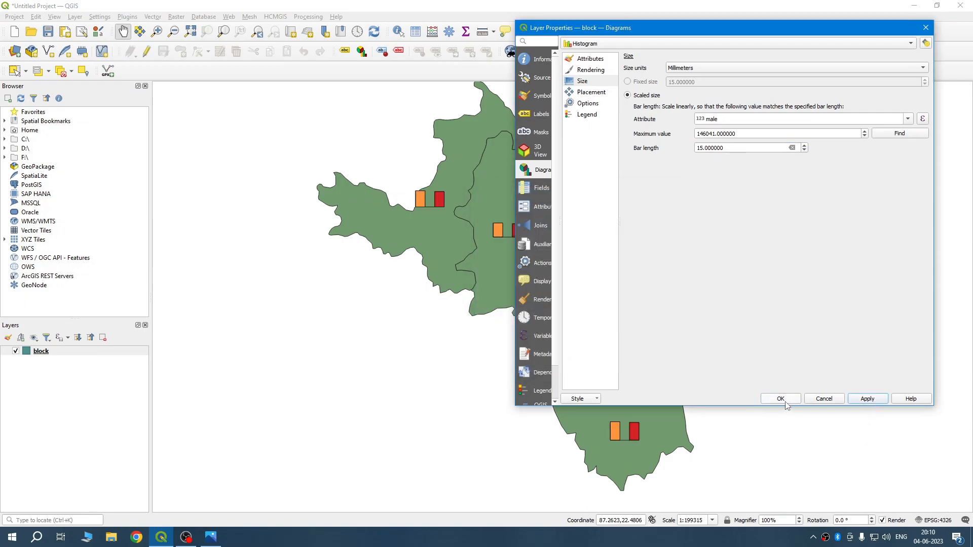
left_click_drag(685, 29, 850, 28)
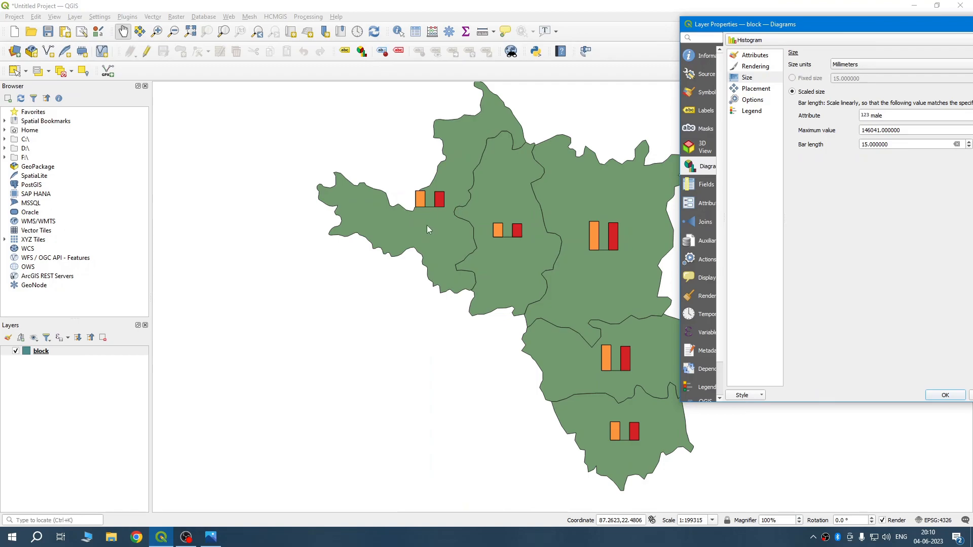
Step: Set the histogram's bar spacing to 0 mm and apply it to the map
left_click_drag(791, 26, 609, 43)
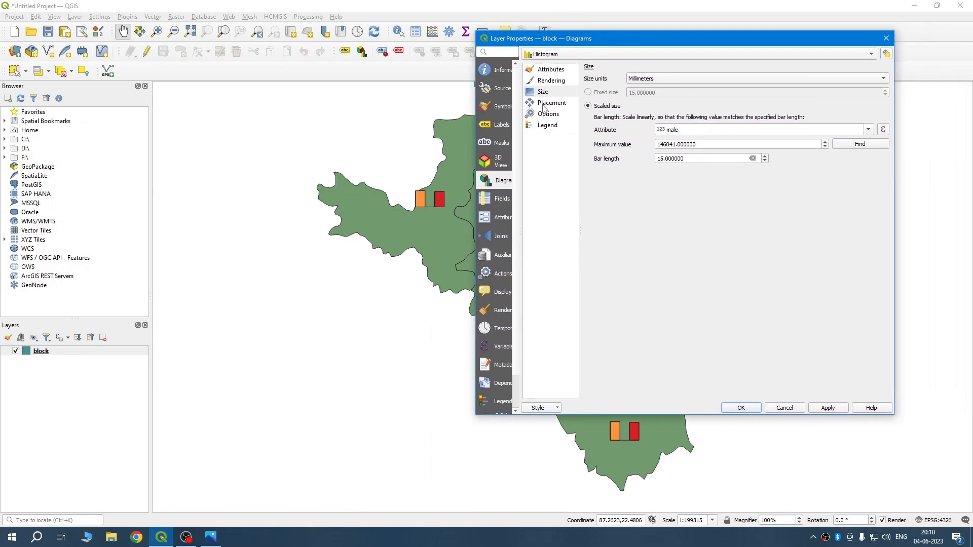
left_click(548, 82)
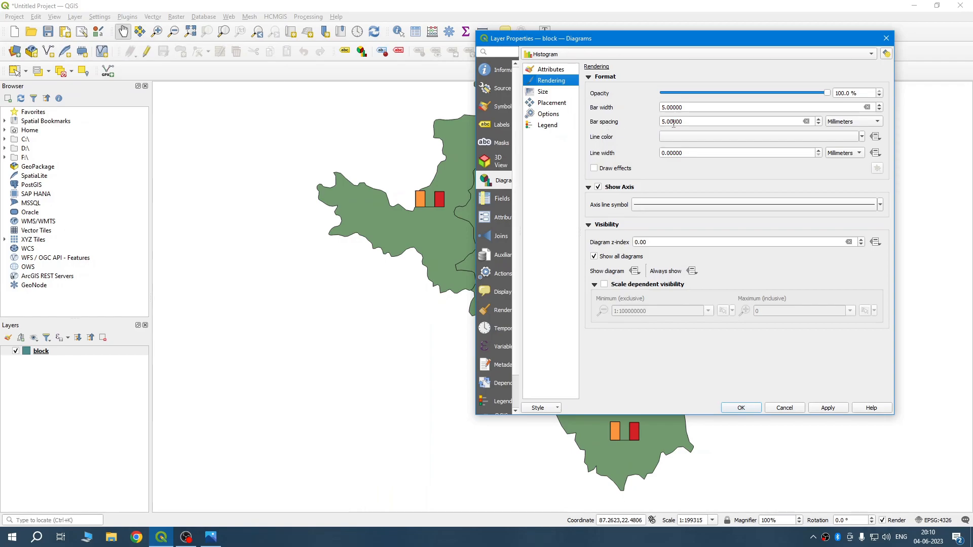
left_click(818, 124)
left_click(818, 124)
type("0")
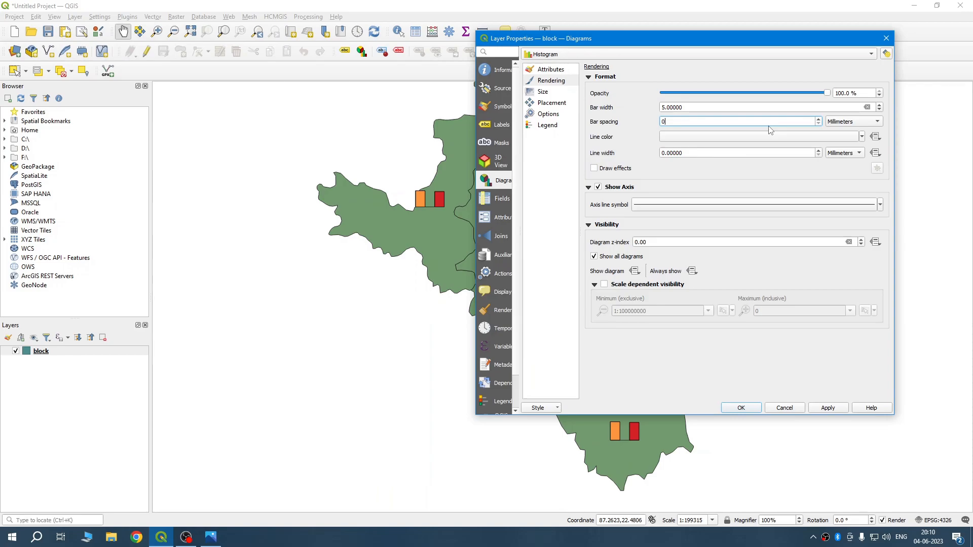
left_click(828, 408)
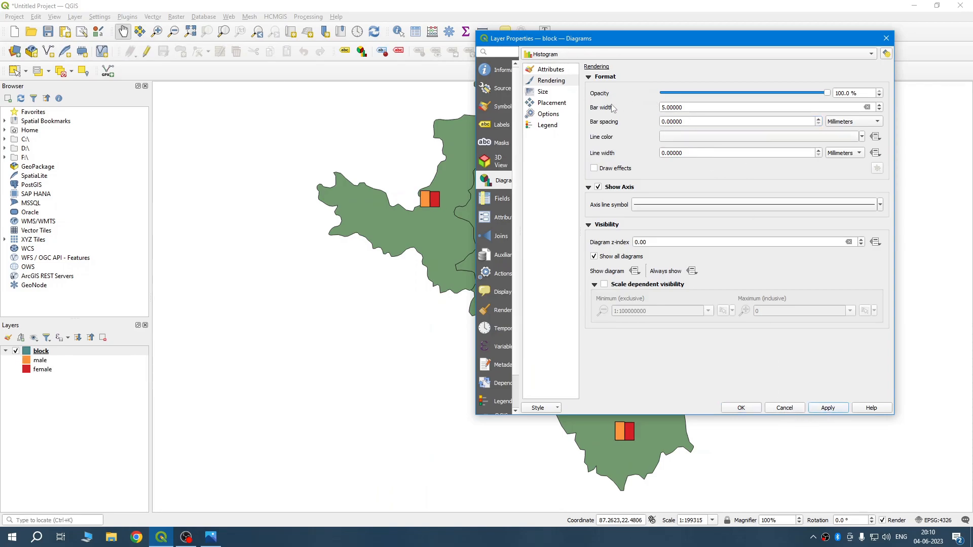
Step: Set the histogram's bar width to 3, apply it and close the layer properties
left_click(685, 108)
left_click_drag(685, 108, 658, 109)
type("3")
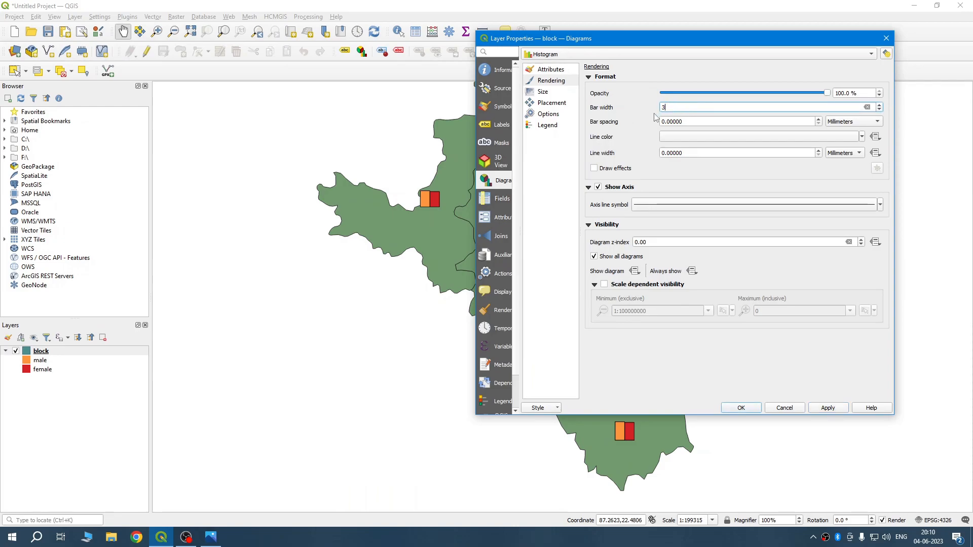
left_click(828, 410)
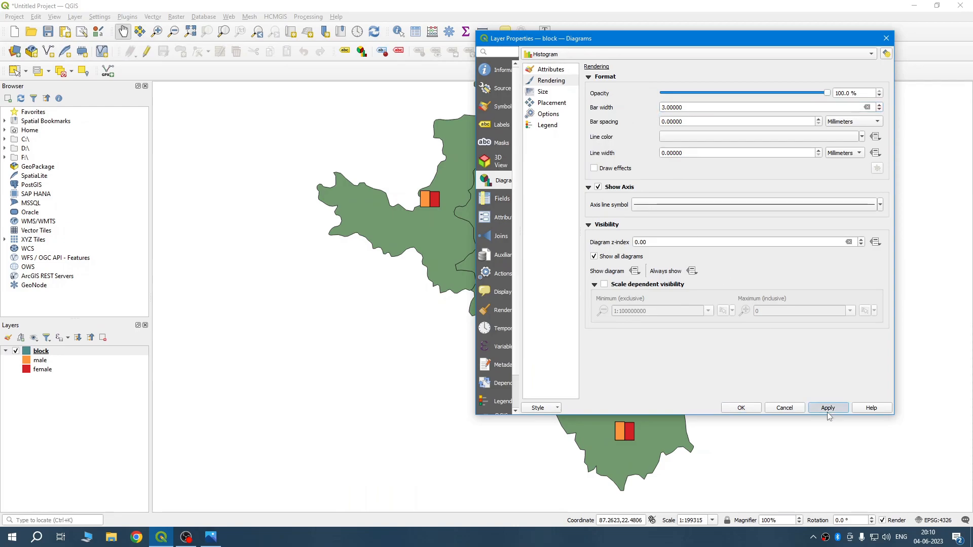
left_click(741, 409)
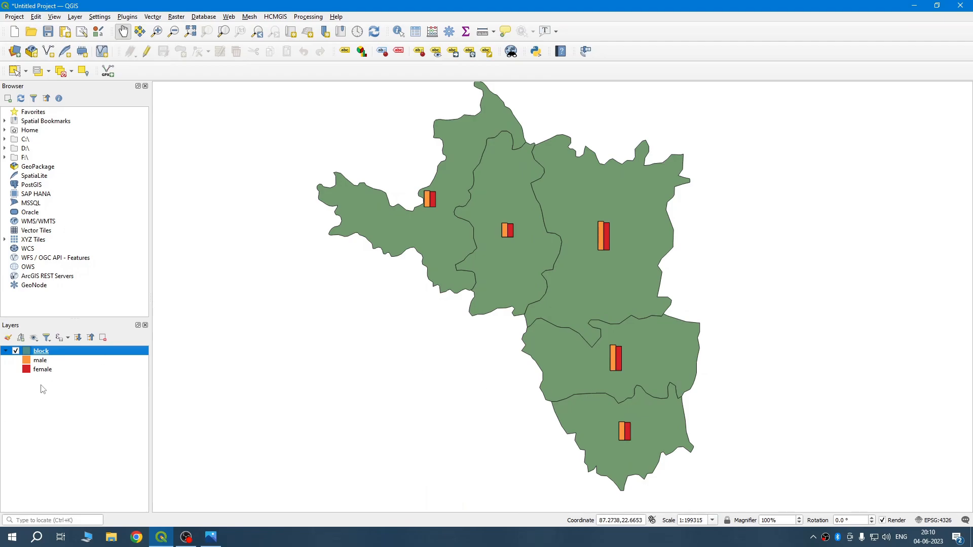
Step: Turn on Single Labels showing the block name for the block layer, with Horizontal placement mode, and apply them
right_click(51, 354)
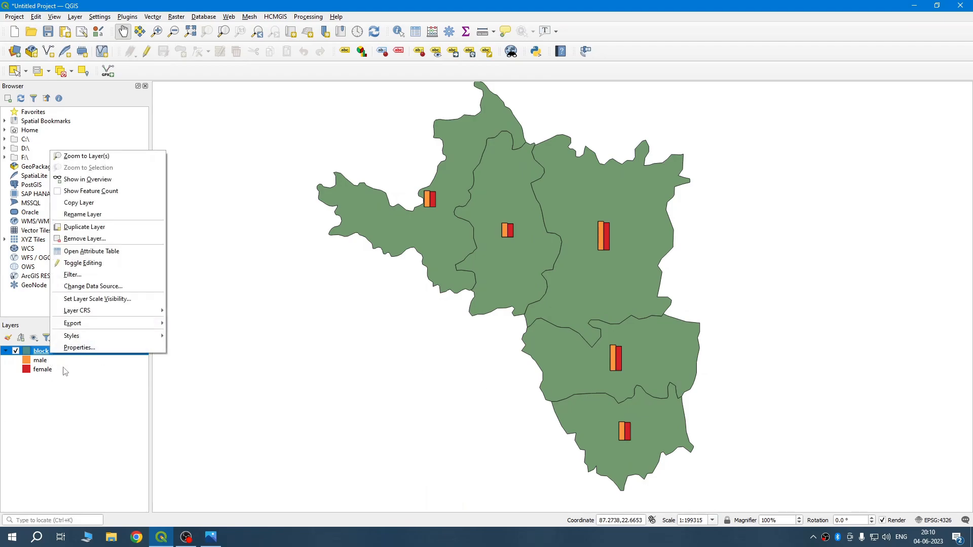
left_click(81, 346)
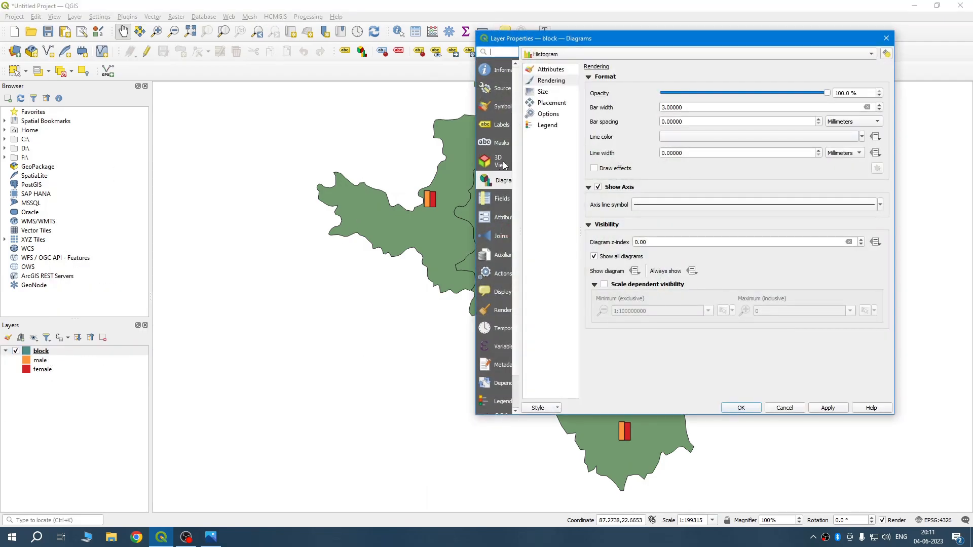
left_click(507, 126)
left_click(586, 54)
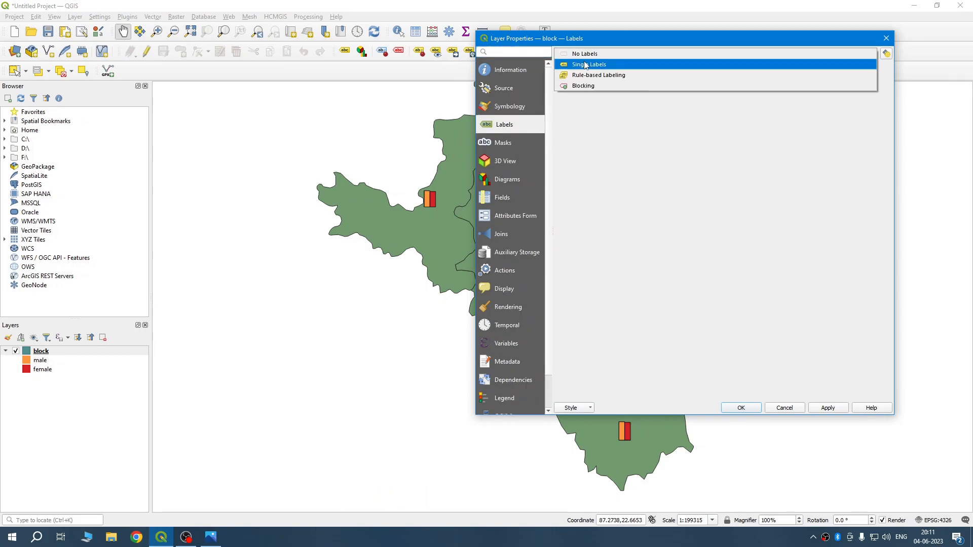
left_click(586, 65)
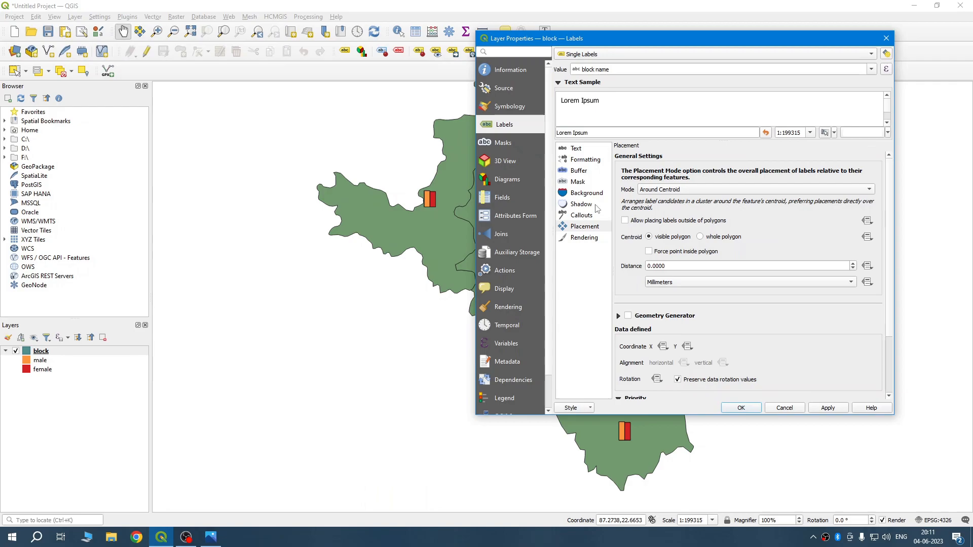
left_click(665, 191)
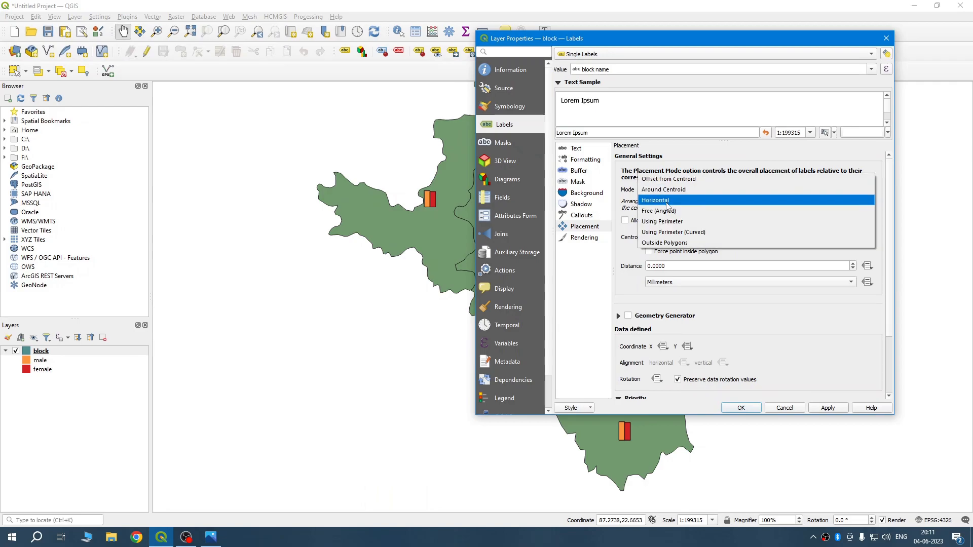
left_click(667, 205)
left_click(821, 408)
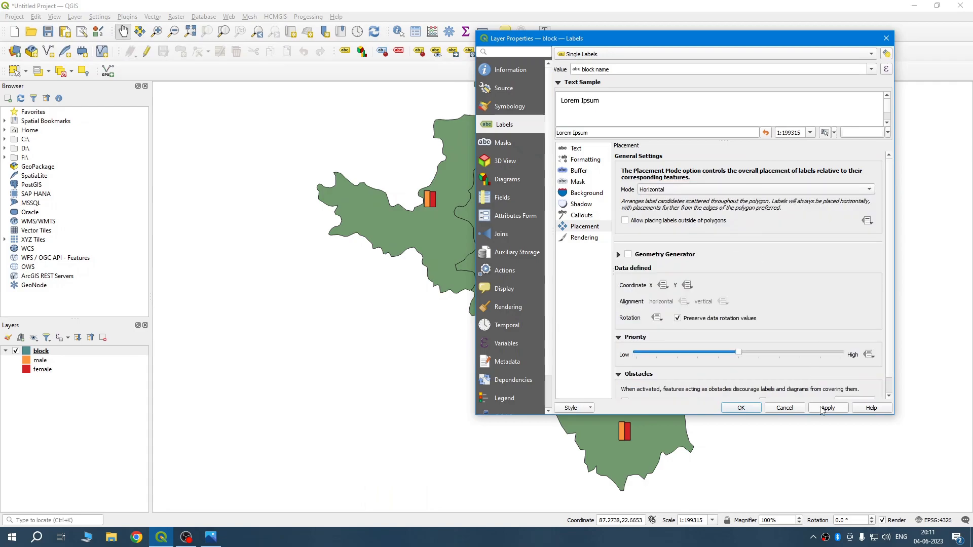
Step: Close the block layer's properties and save the project as "bar diagram" in the qgis folder
left_click(742, 408)
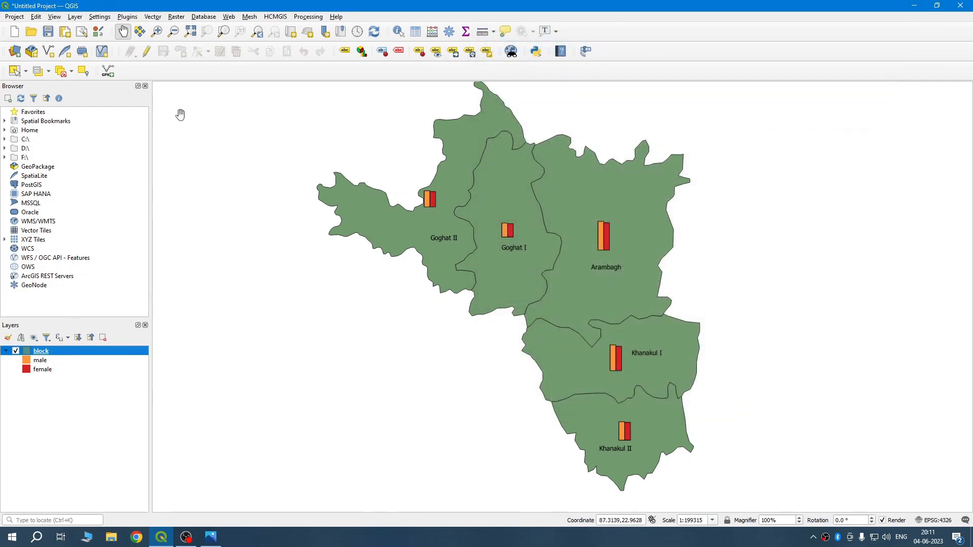
left_click(14, 17)
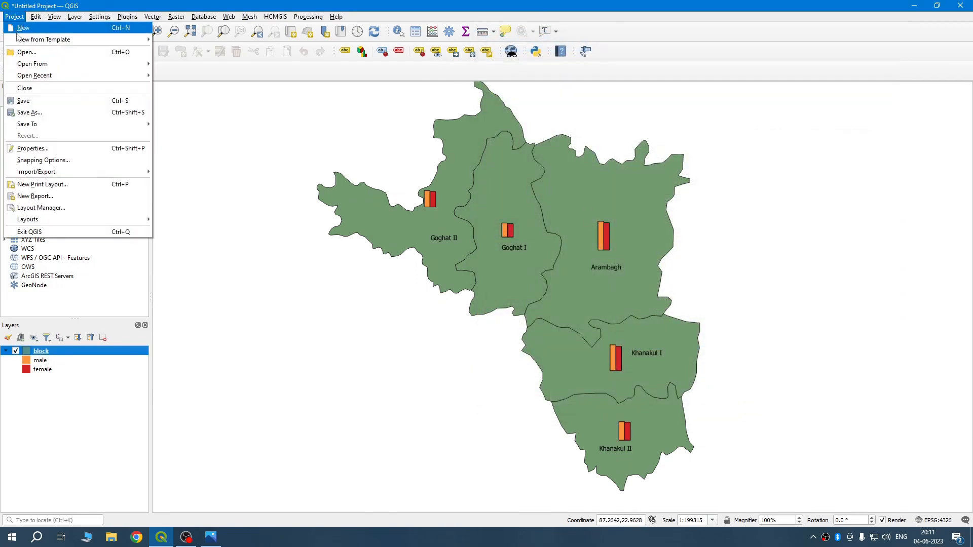
left_click(23, 101)
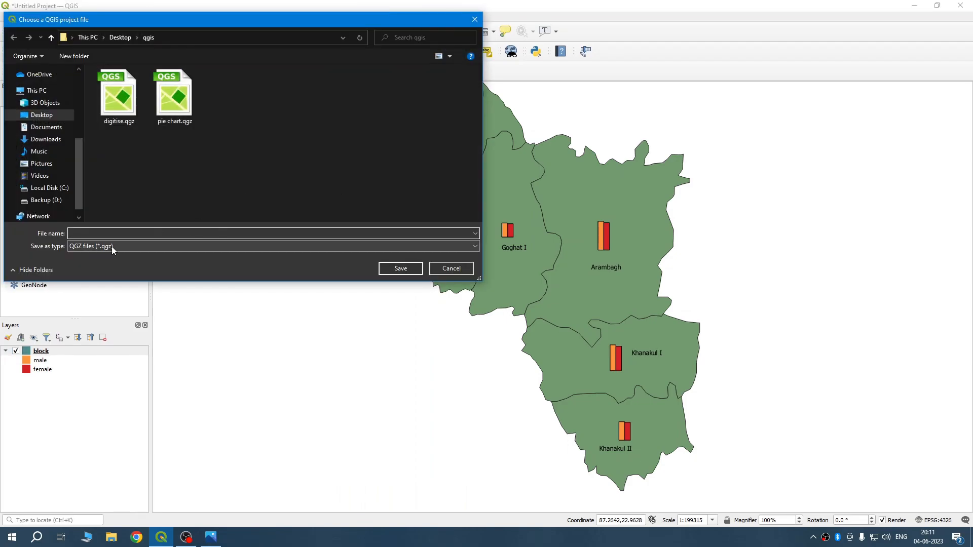
type("bar diagram")
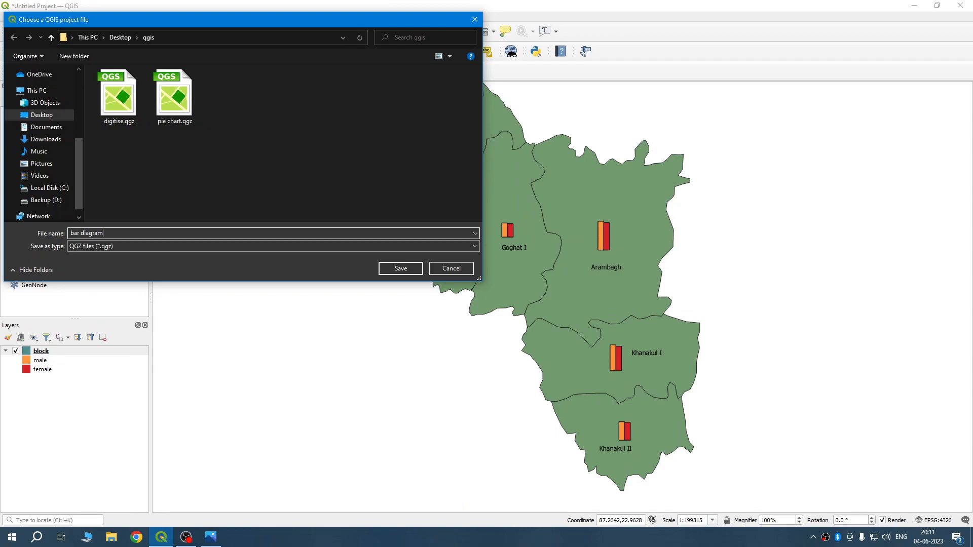
left_click(403, 269)
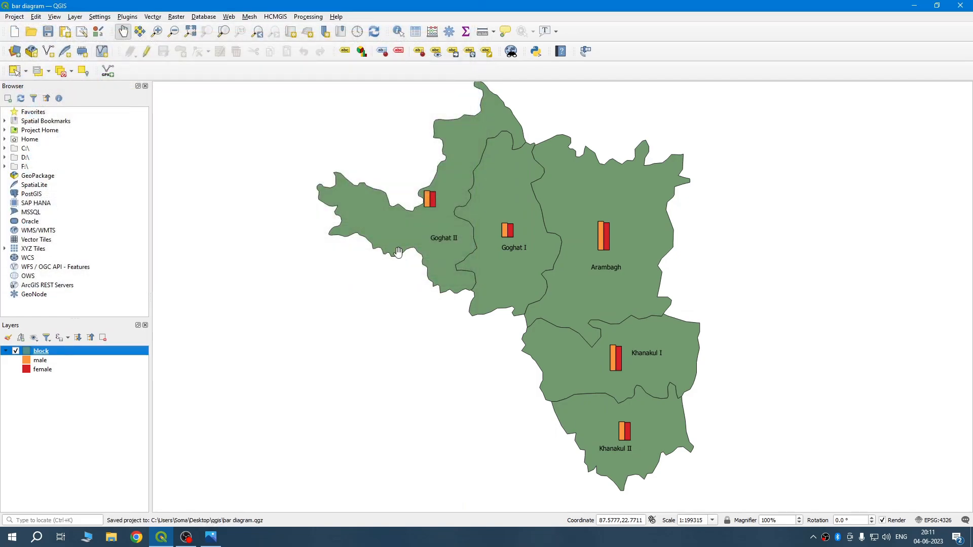
Step: Start a new project and add block.shp from the qgis folder as a vector layer
left_click(15, 33)
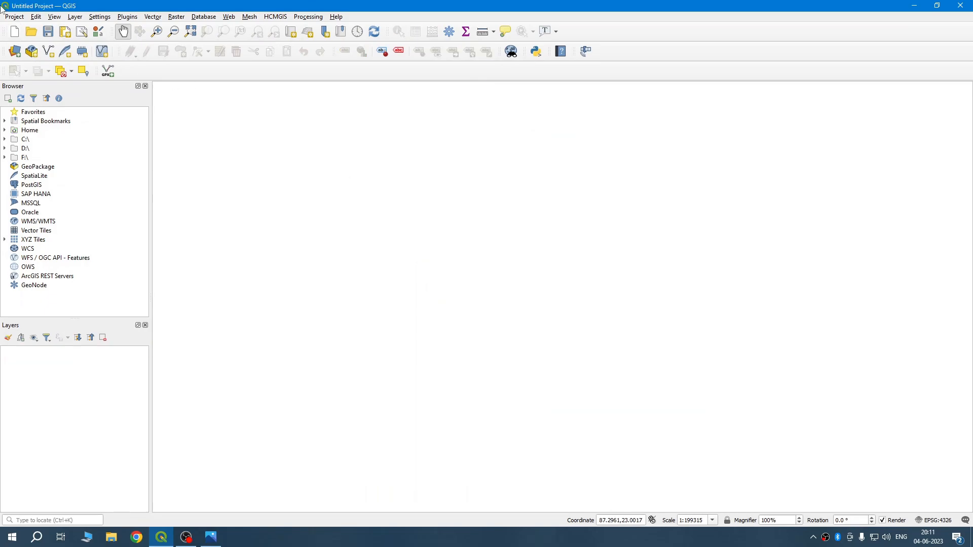
left_click(74, 18)
mouse_move(92, 52)
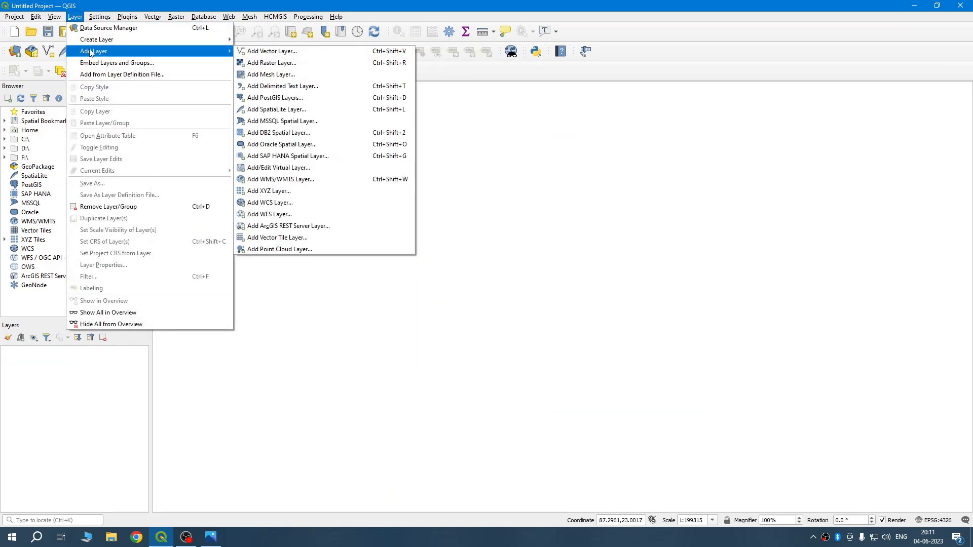
left_click(278, 52)
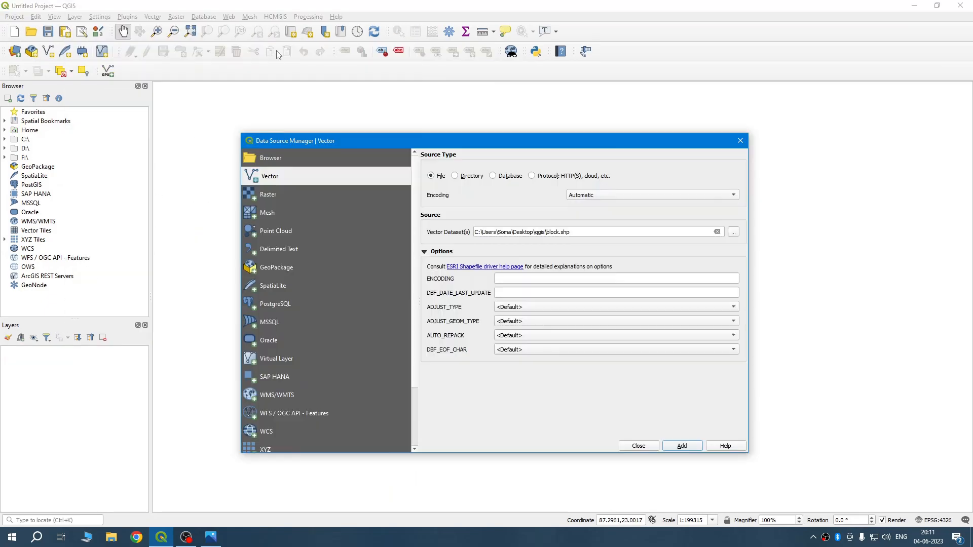
left_click(734, 232)
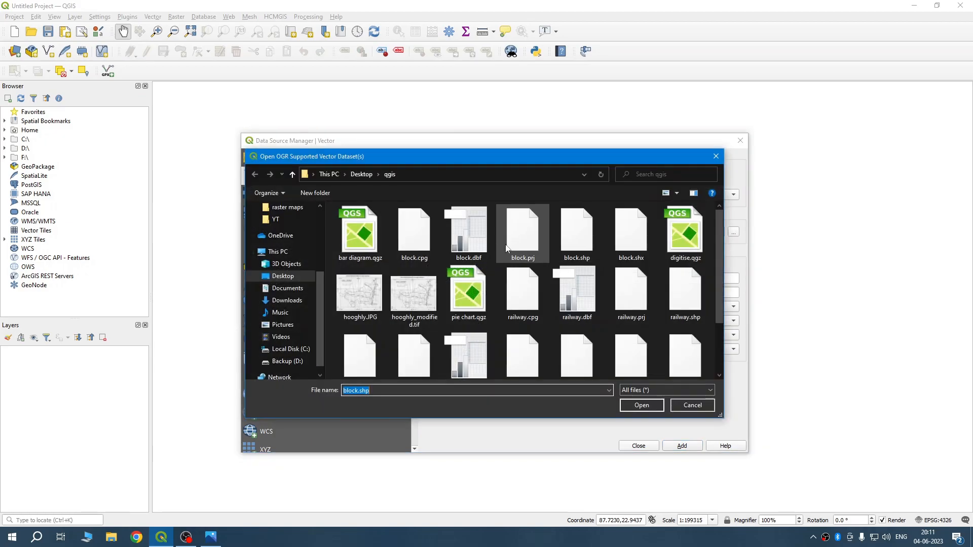
left_click(587, 244)
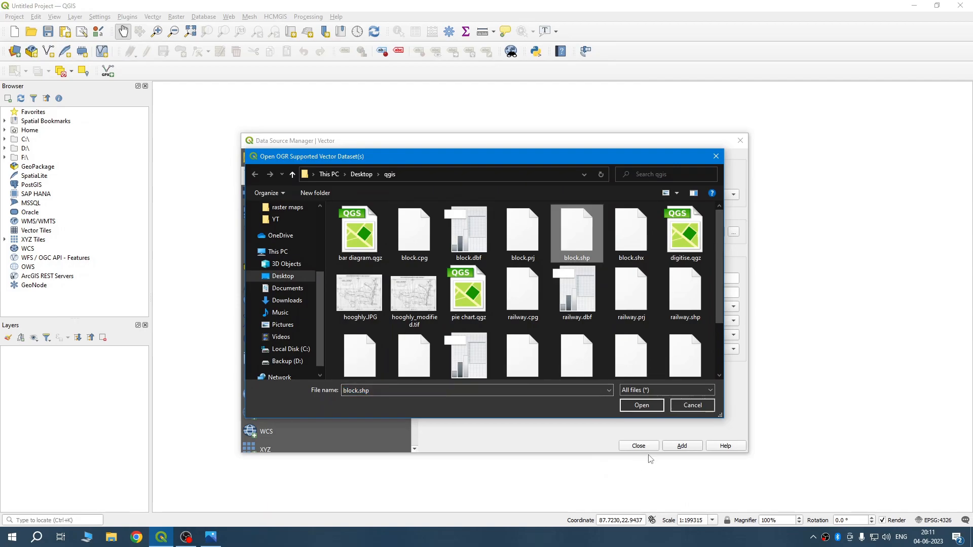
left_click(653, 407)
left_click(683, 446)
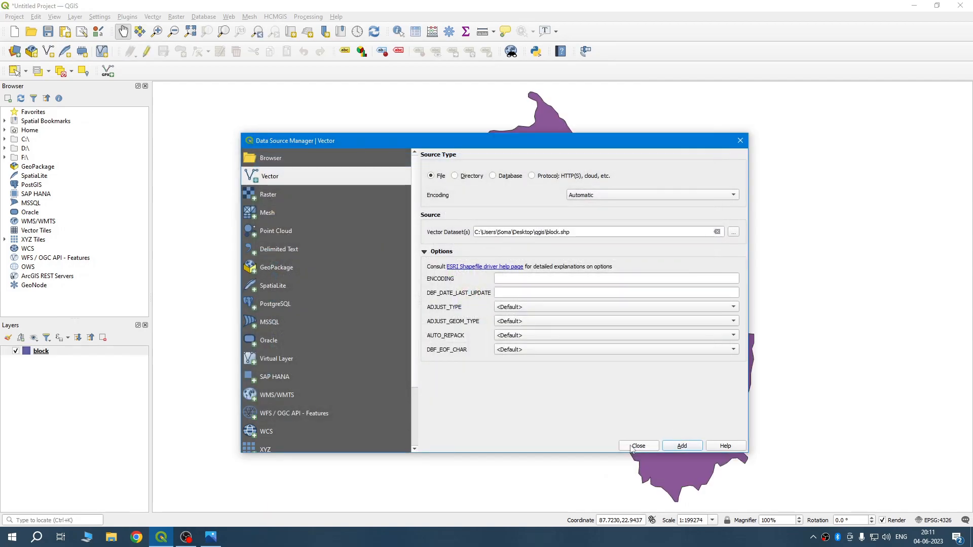
left_click(639, 446)
left_click_drag(627, 309, 573, 304)
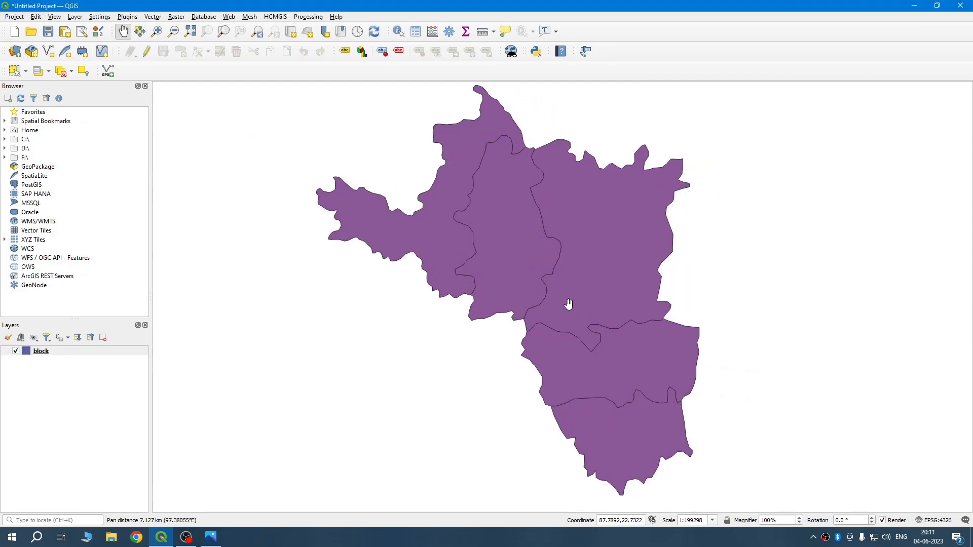
Step: Set the block layer's symbology to Graduated, using density as the value
right_click(51, 353)
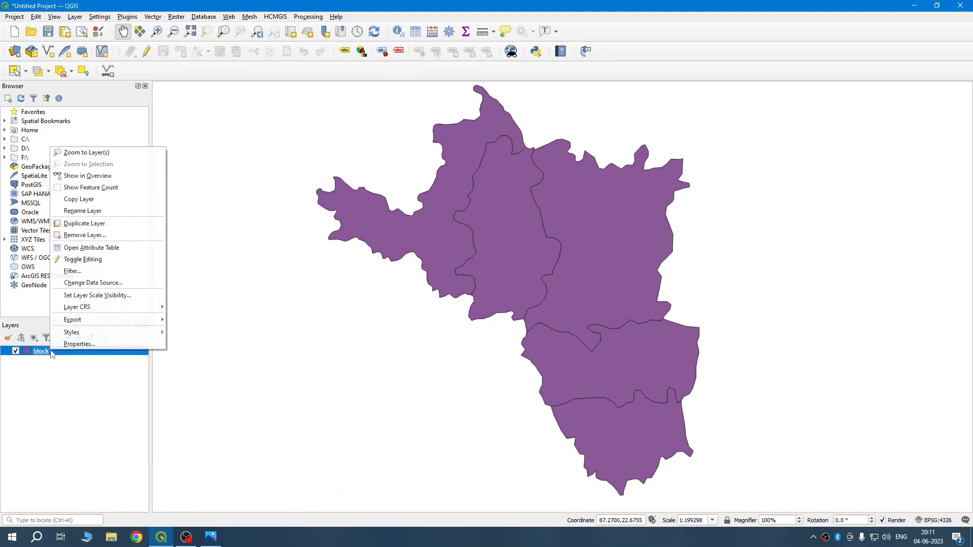
left_click(66, 344)
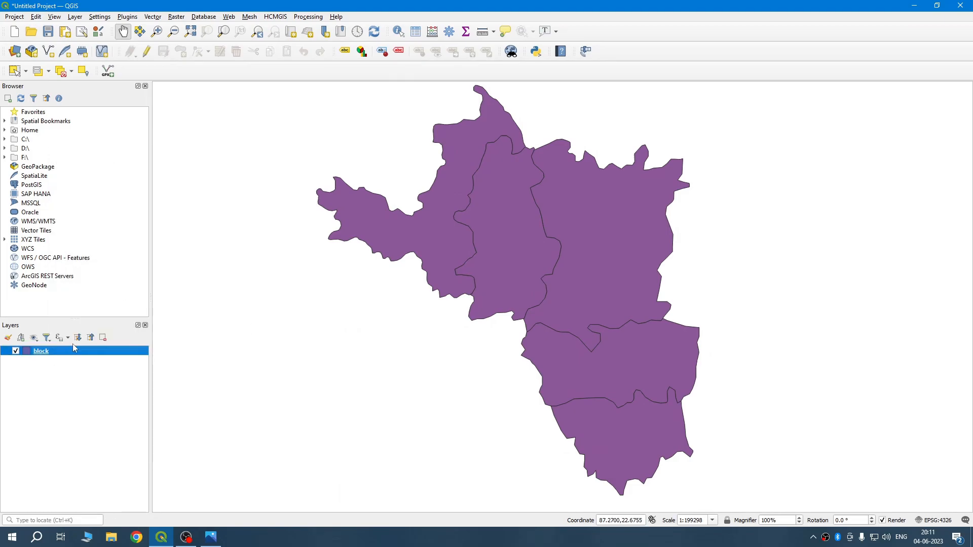
left_click(519, 106)
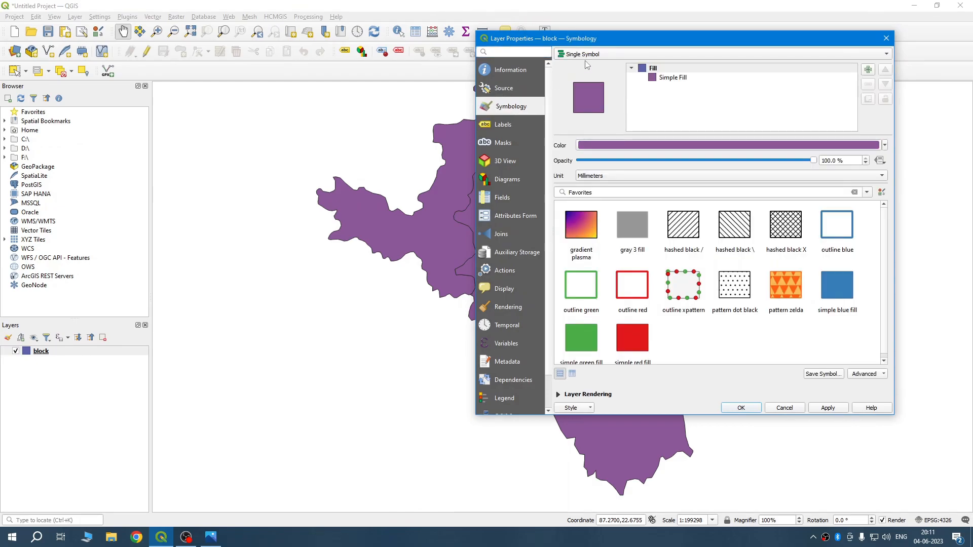
left_click(886, 54)
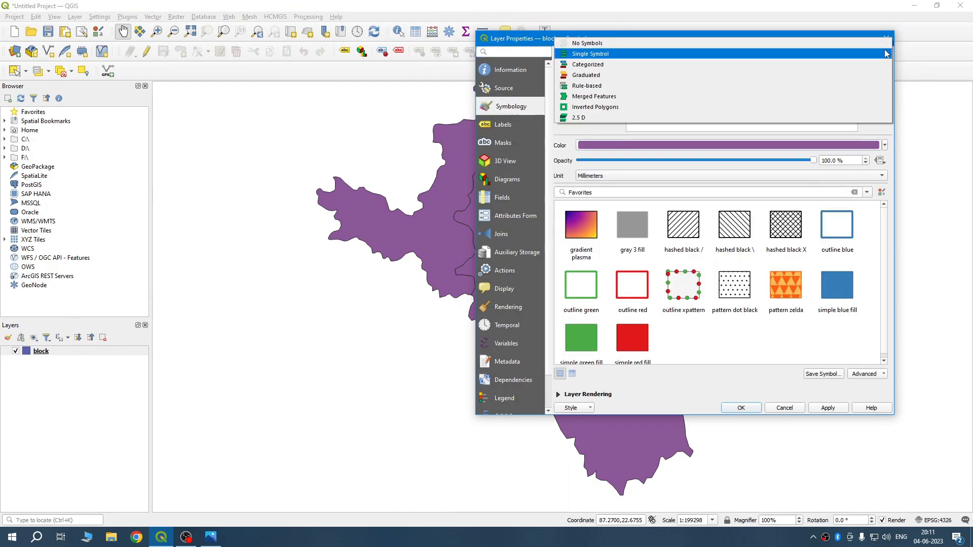
left_click(586, 75)
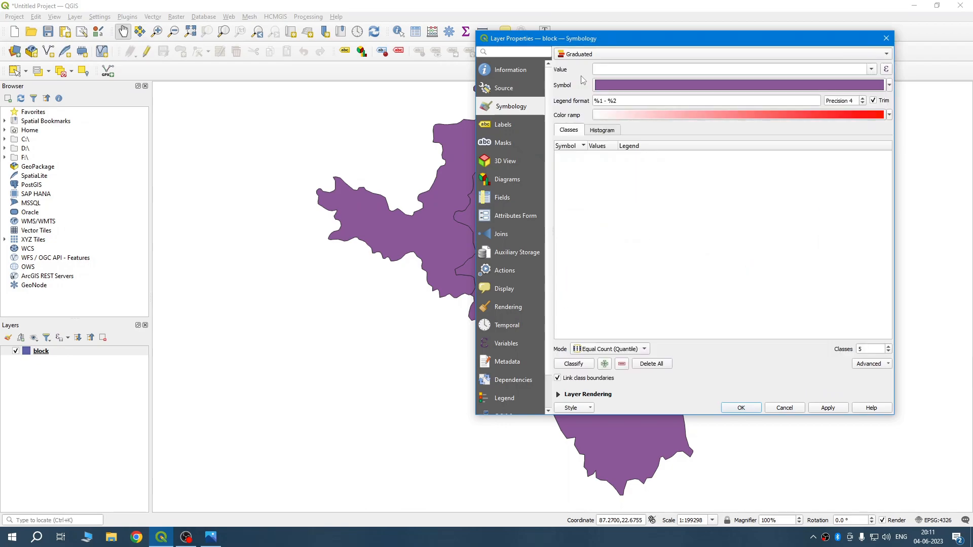
left_click(871, 69)
left_click(628, 139)
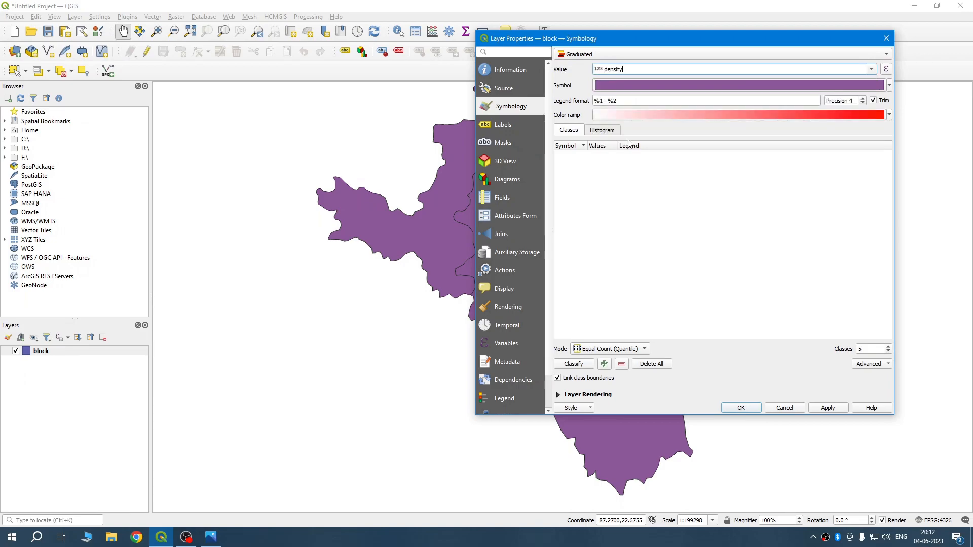
Step: Choose the YlOrRd color ramp, set the number of classes to 3 and apply the graduated symbology to the block layer
left_click(889, 115)
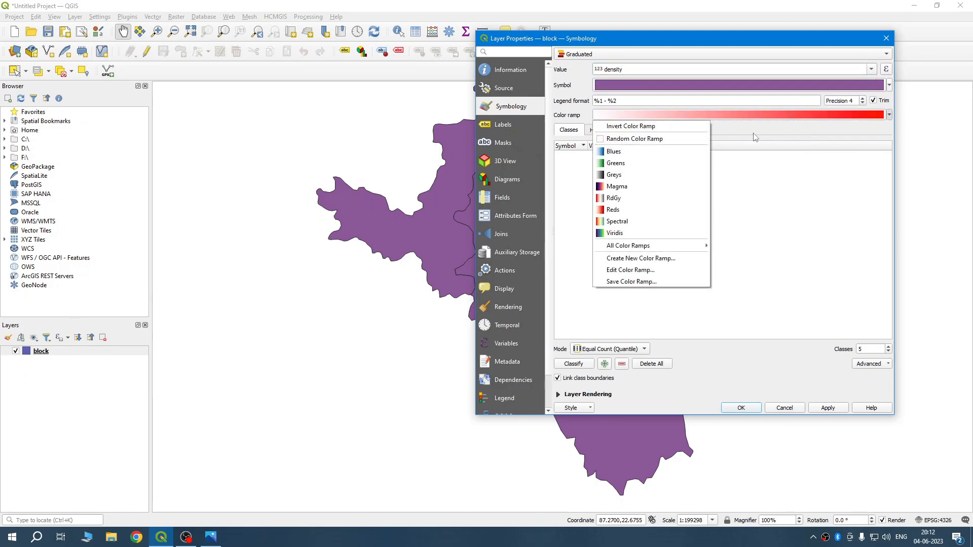
mouse_move(623, 246)
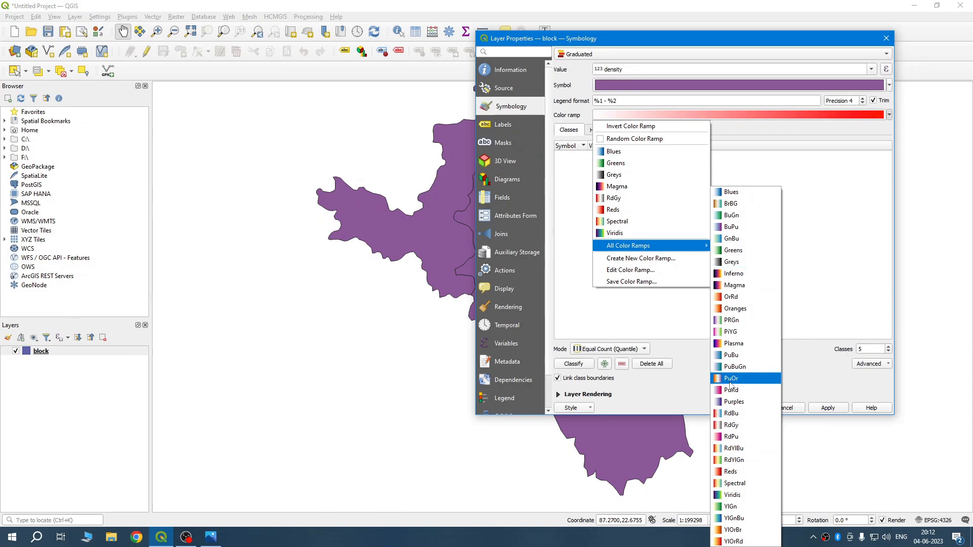
left_click(732, 542)
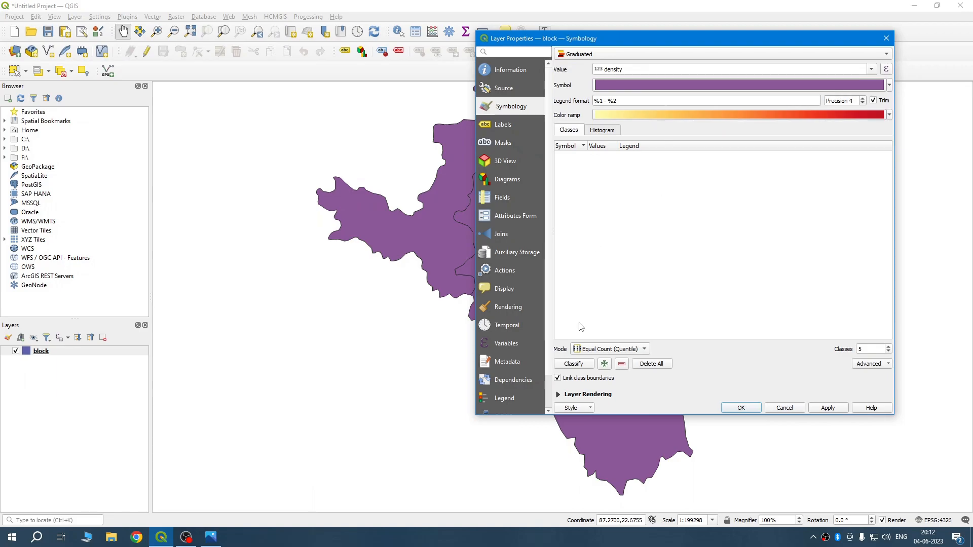
left_click(888, 353)
left_click(888, 354)
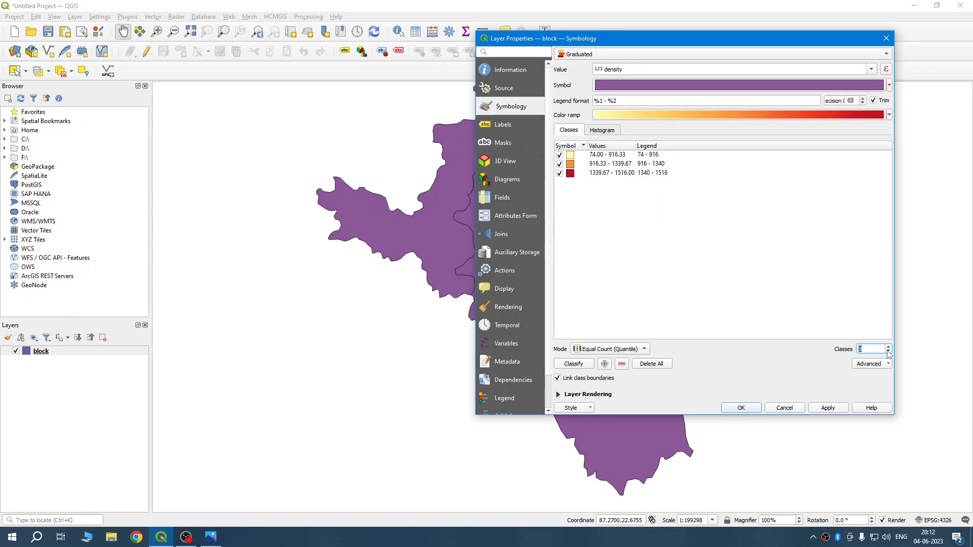
left_click(828, 408)
left_click(741, 409)
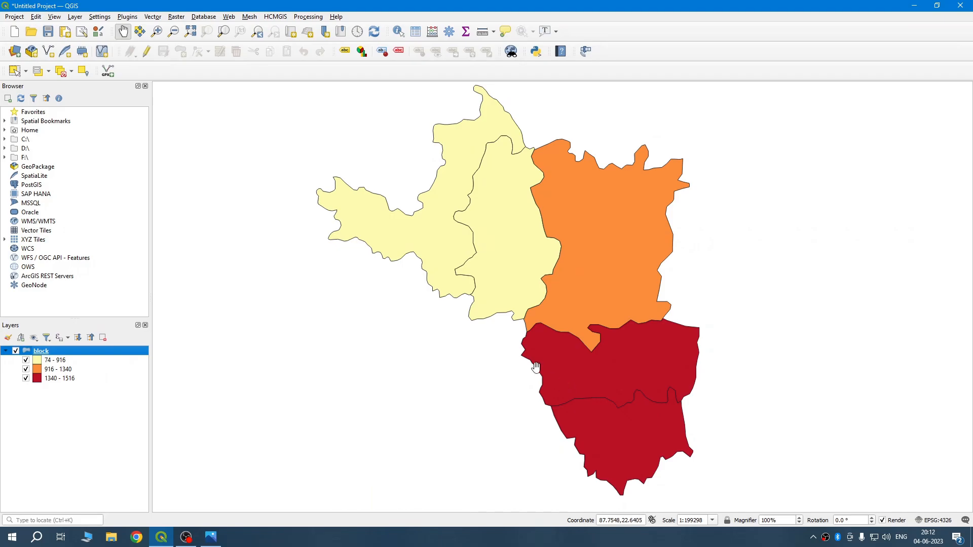
Step: Turn on Single Labels showing the block name for the block layer, apply them and close the layer properties
right_click(71, 357)
left_click(102, 347)
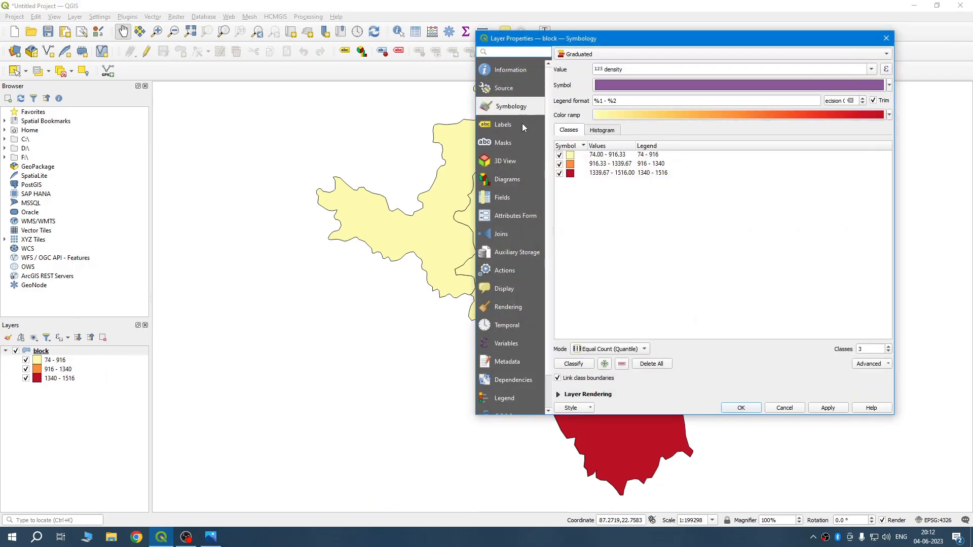
left_click(507, 126)
left_click(590, 54)
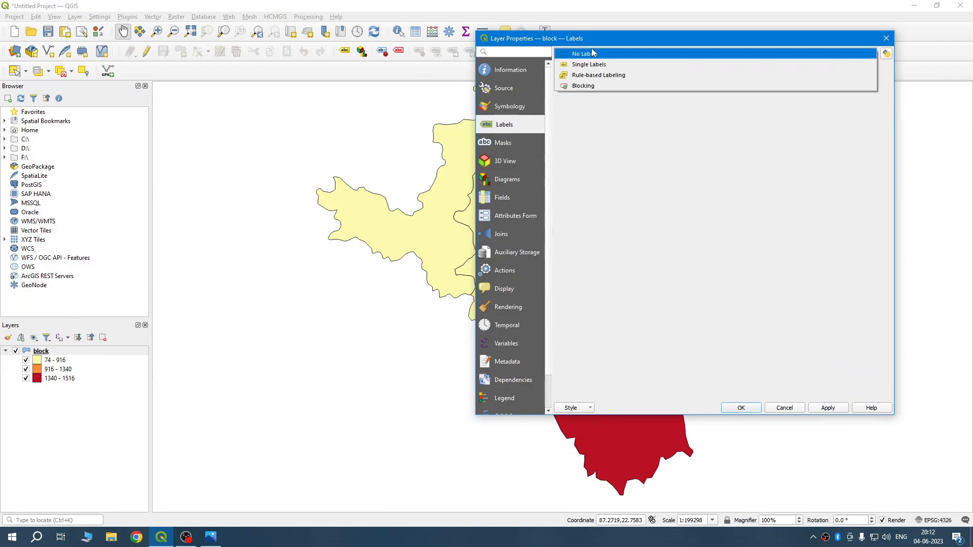
left_click(593, 65)
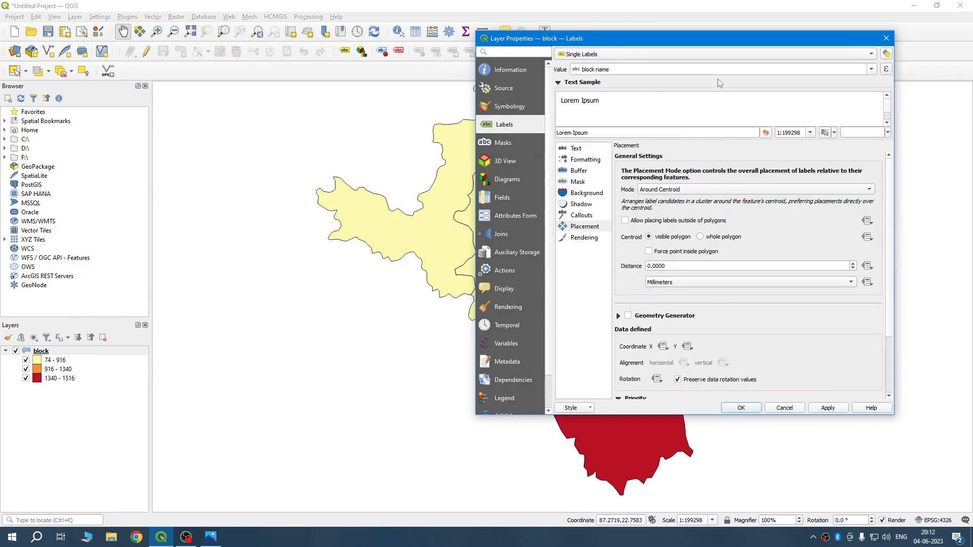
left_click(831, 409)
left_click(750, 408)
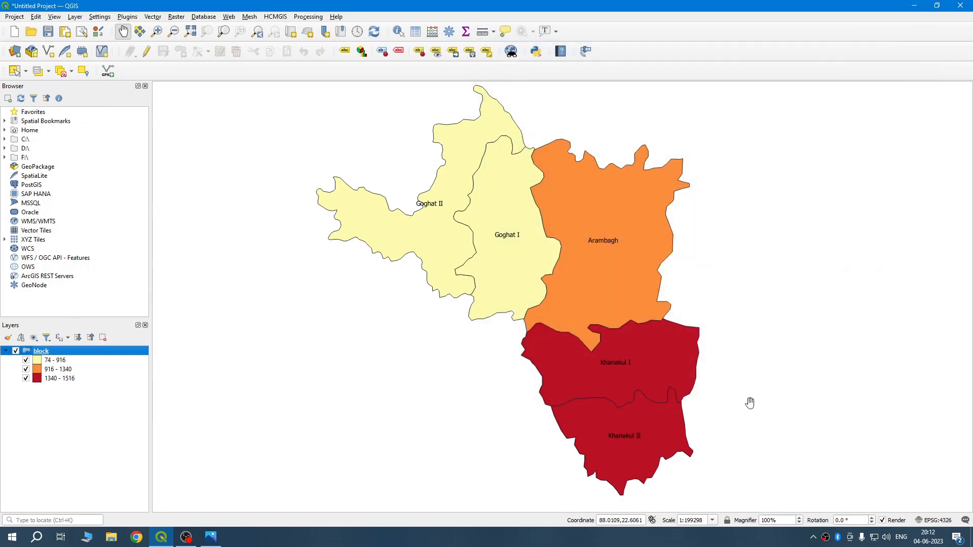
Step: Save the project as "choropleth" in the qgis folder
left_click(49, 33)
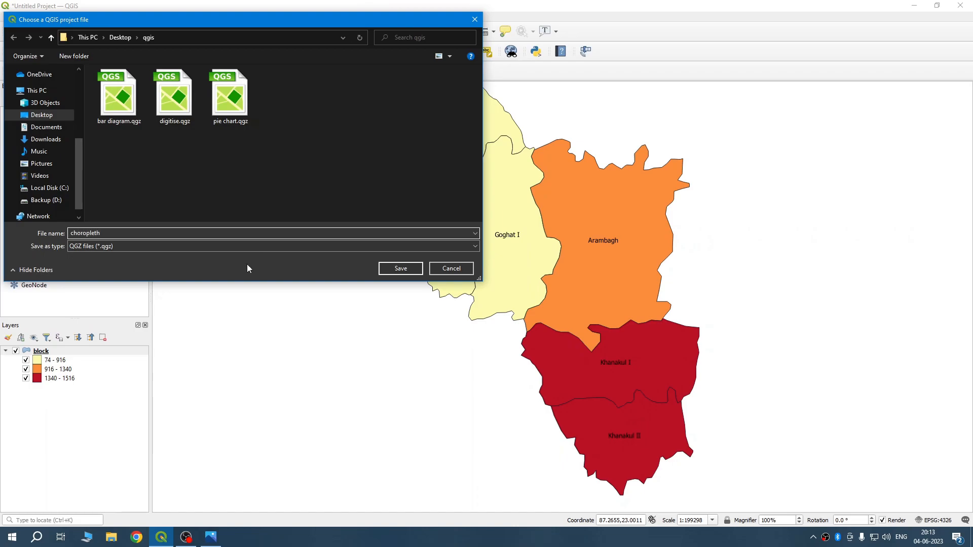
left_click(401, 269)
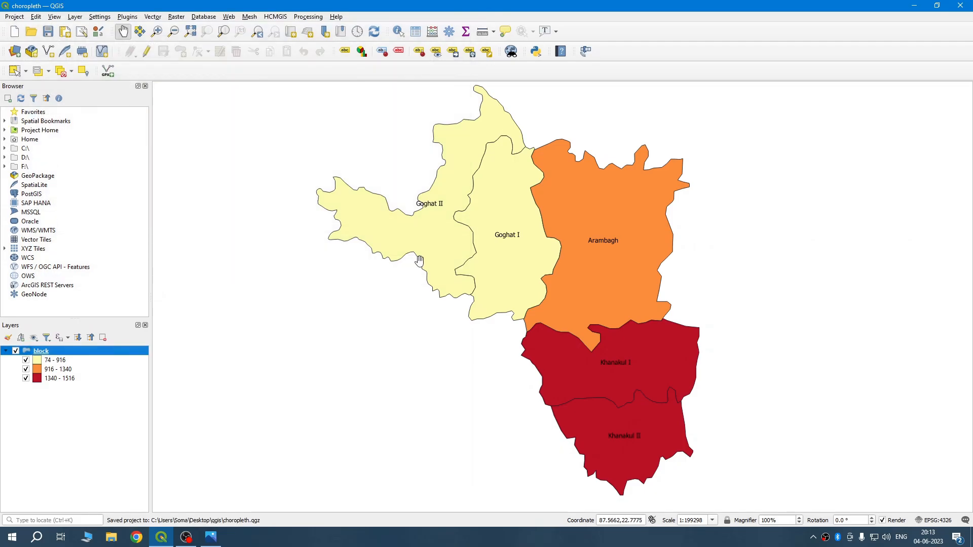
left_click_drag(471, 272, 451, 277)
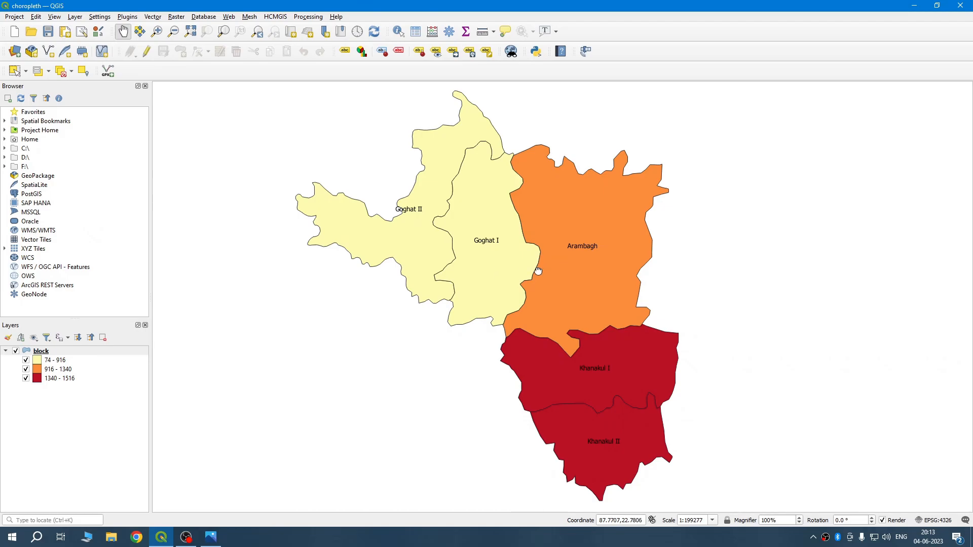
left_click_drag(538, 269, 538, 267)
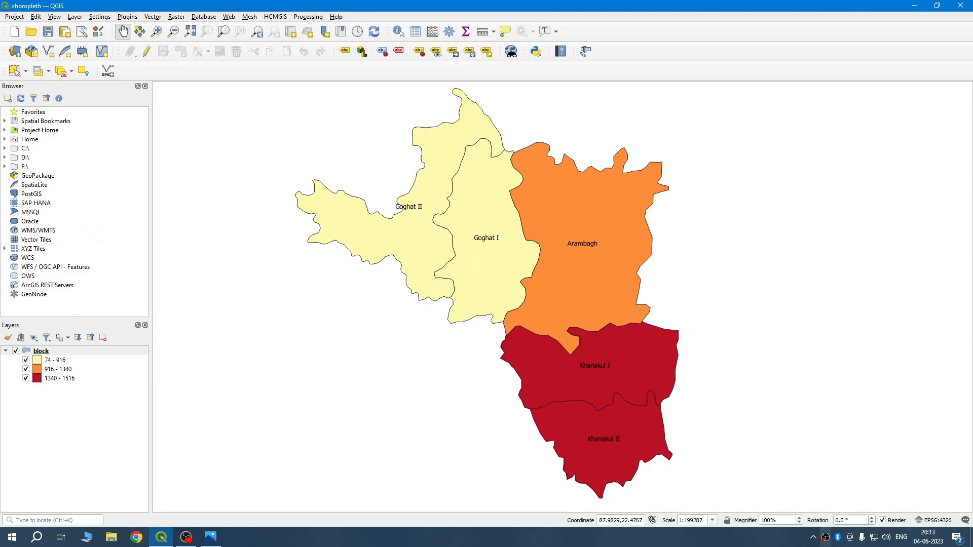
left_click(828, 539)
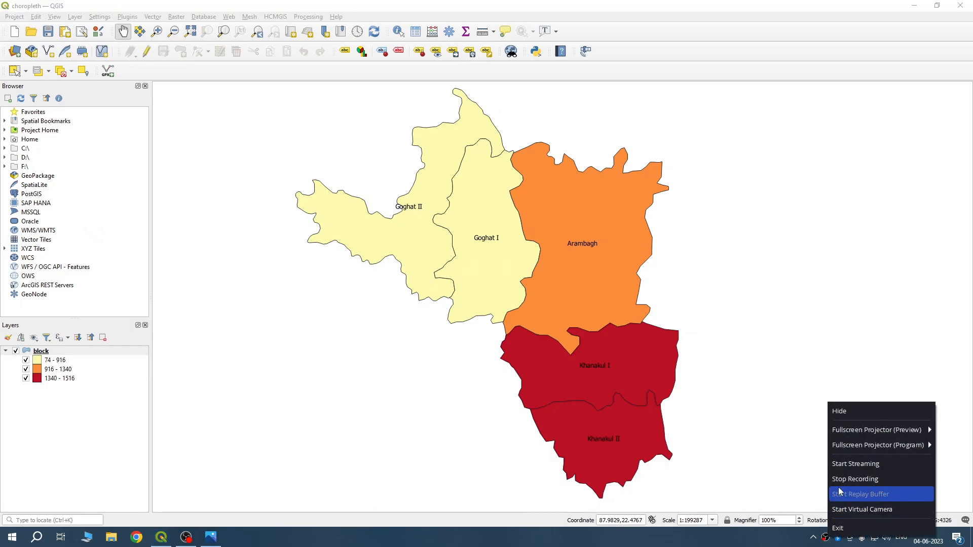
left_click(856, 479)
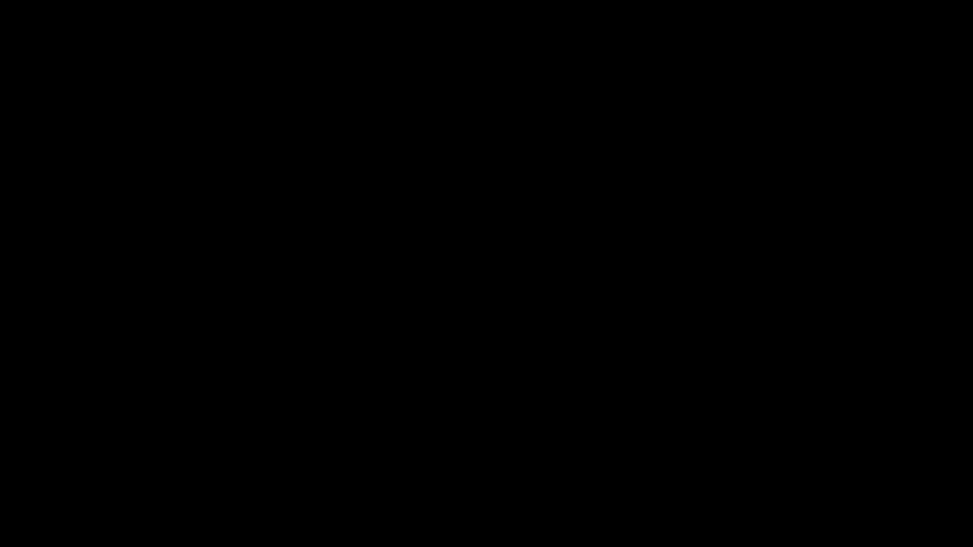